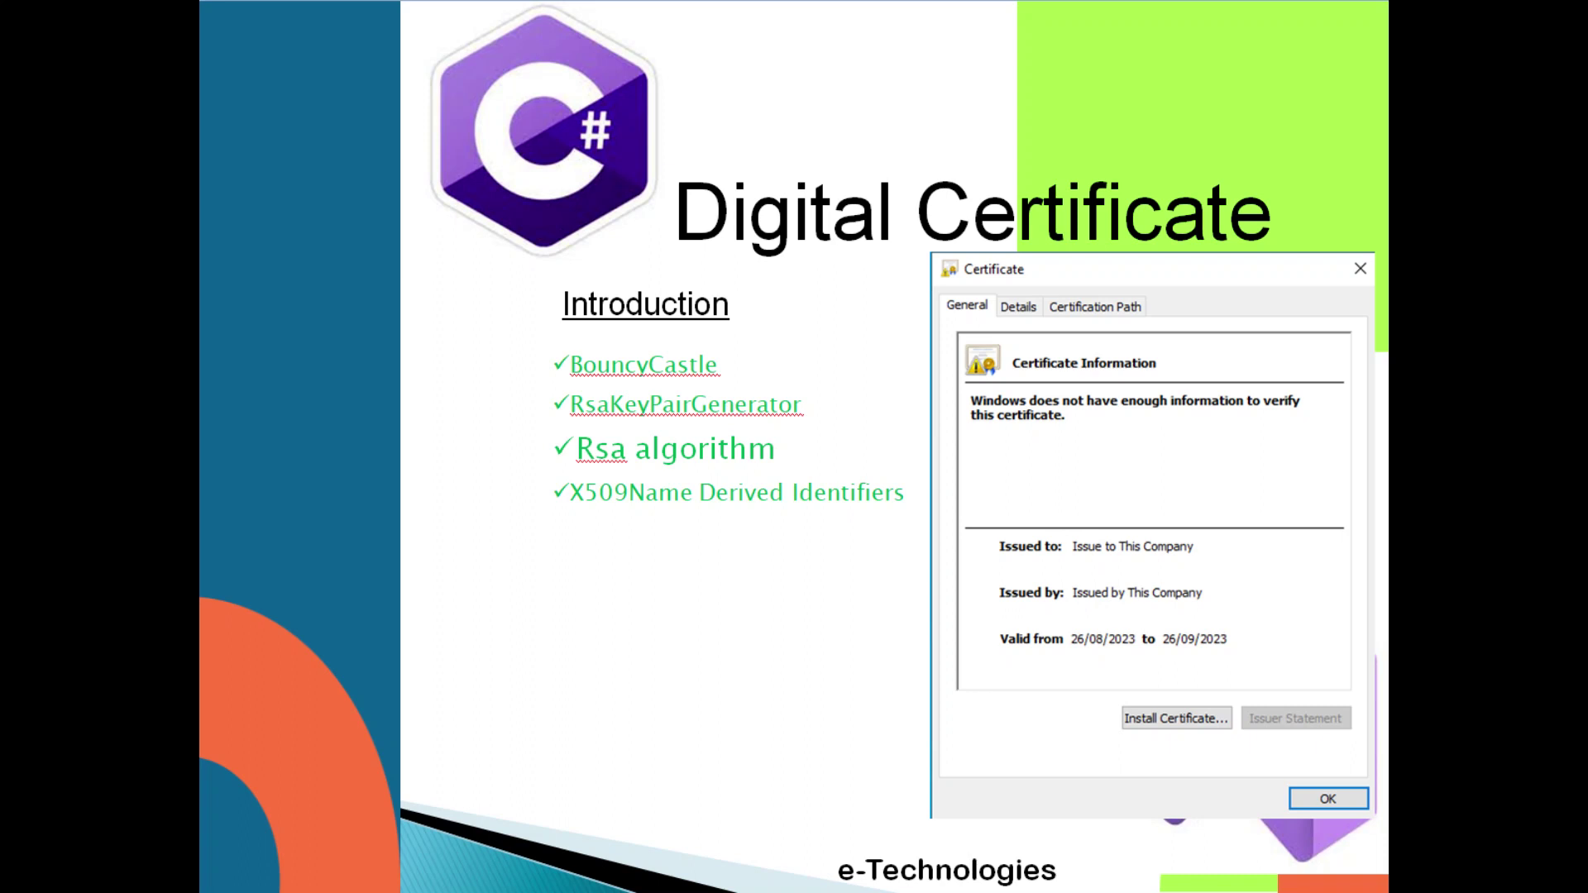
Exit the full-screen slideshow back to Normal view on the Digital Certificate title slide.
key(Escape)
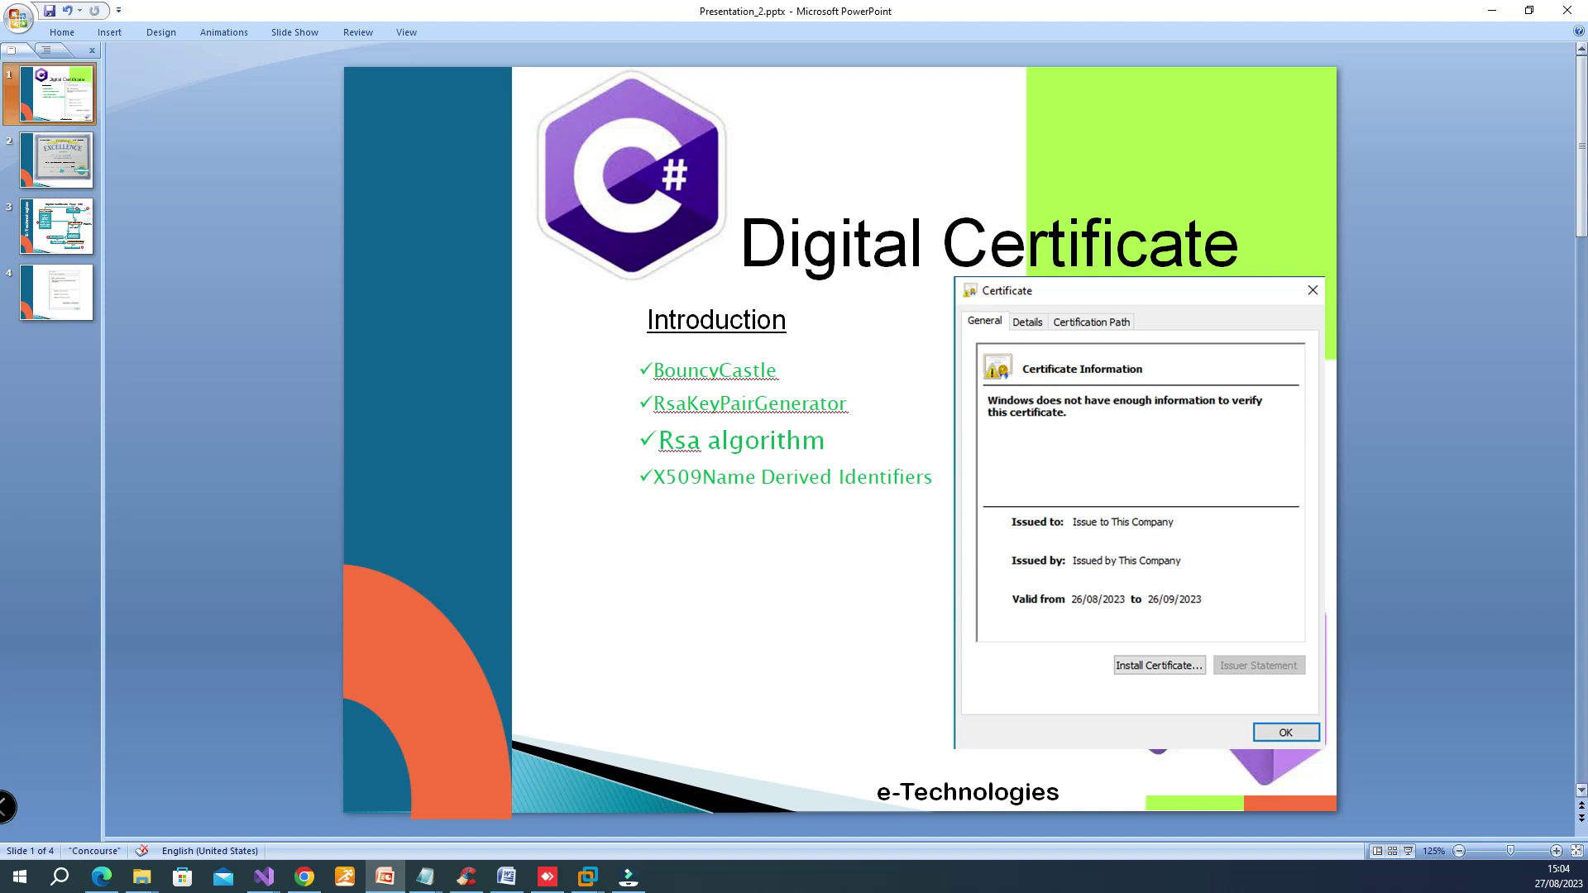
Go to the Digital Certificate Flow slide and highlight the Certificate Generator fields and Public Key.
click(56, 226)
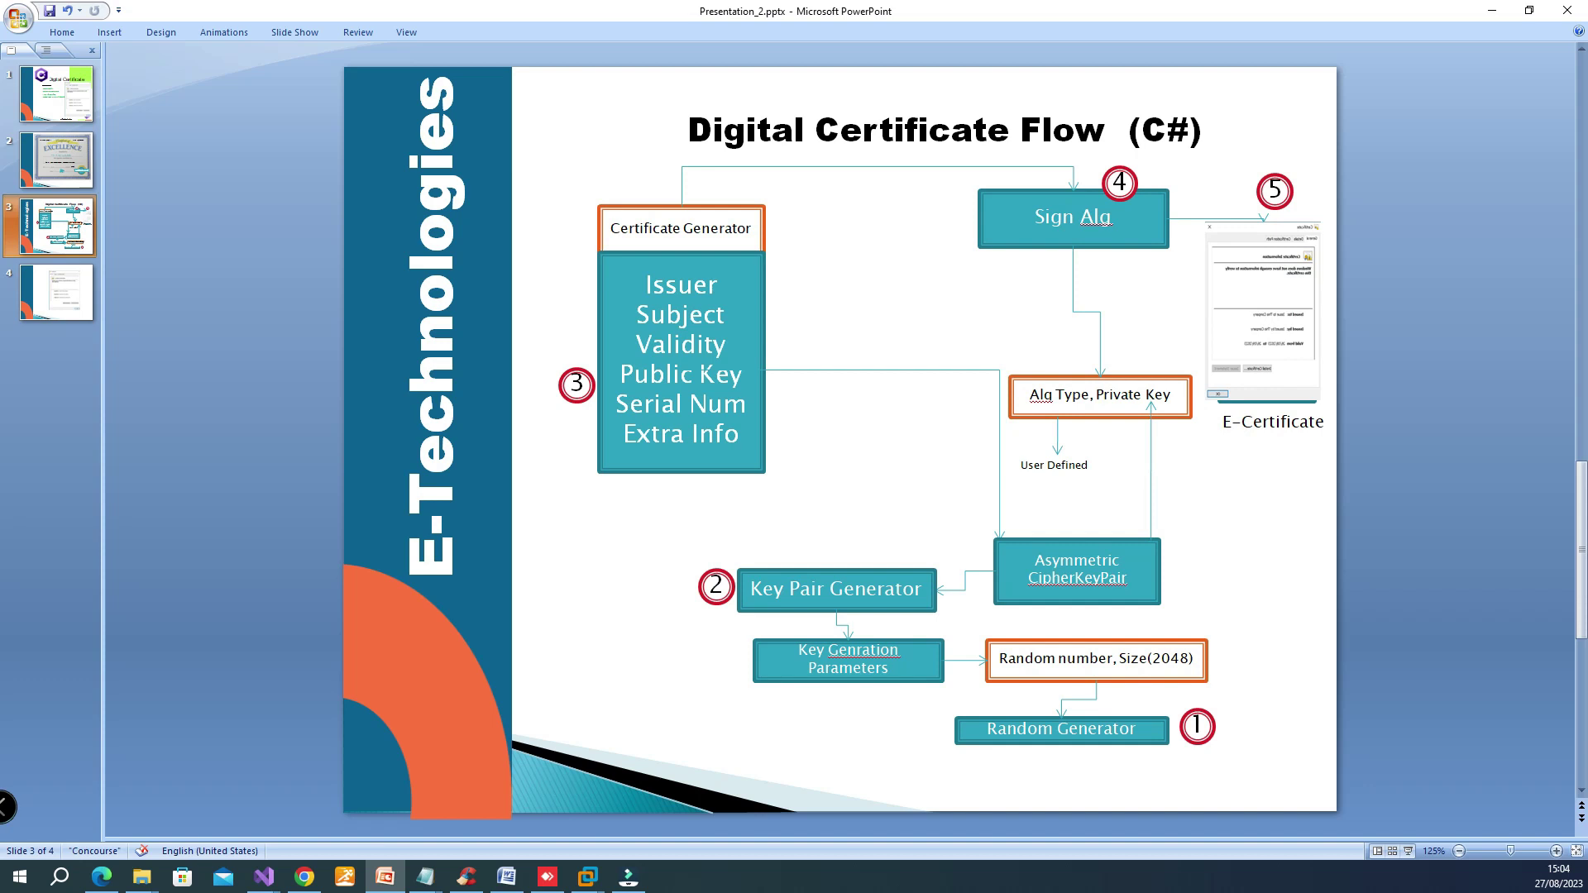
click(1257, 298)
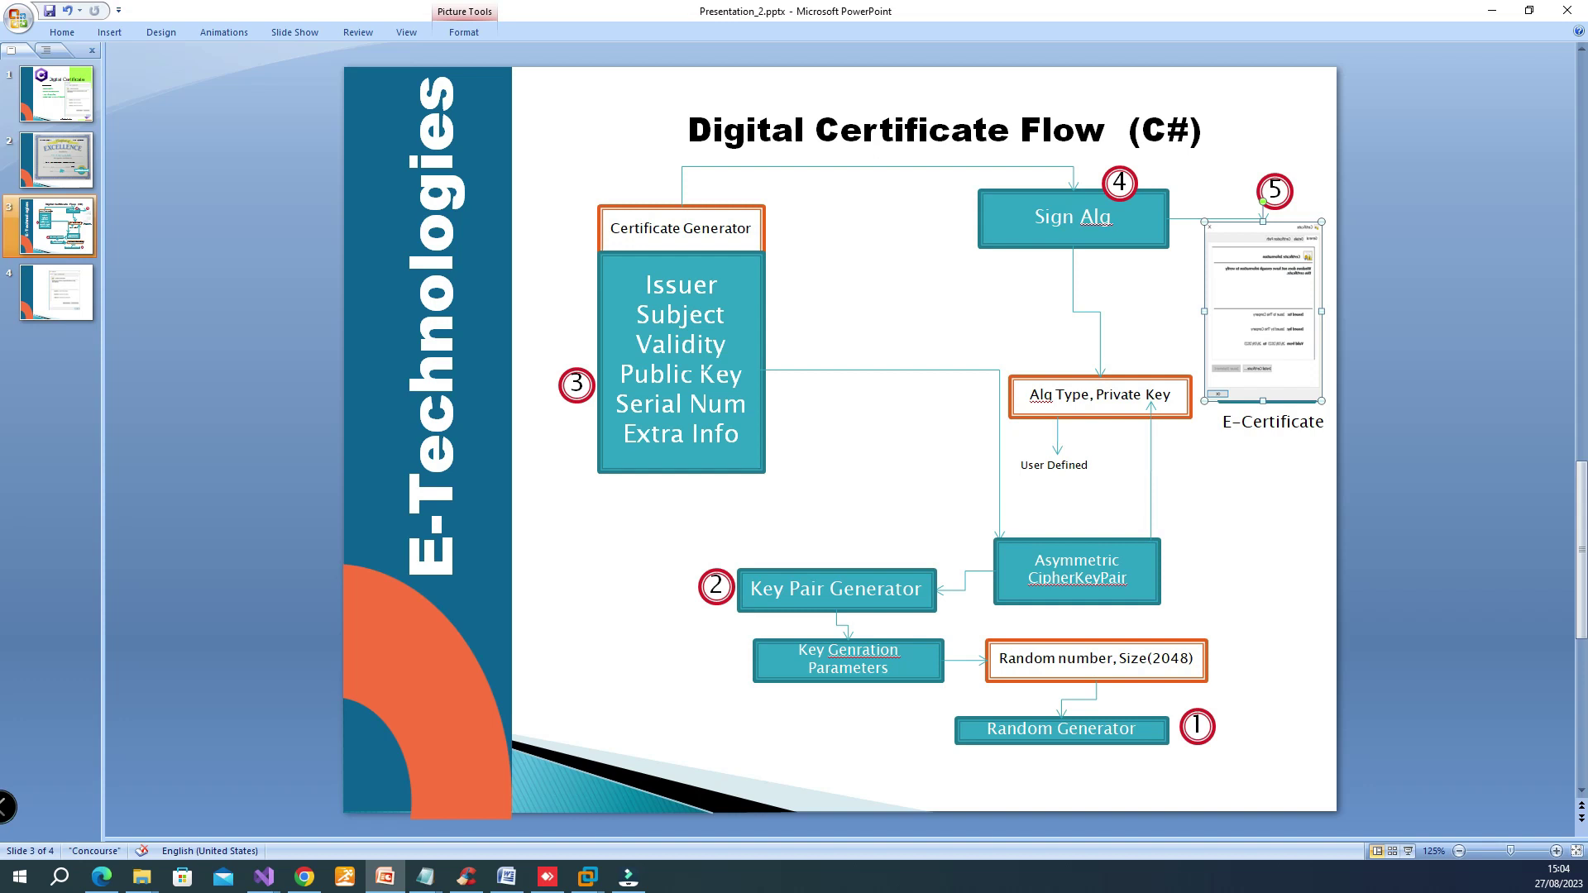
click(648, 228)
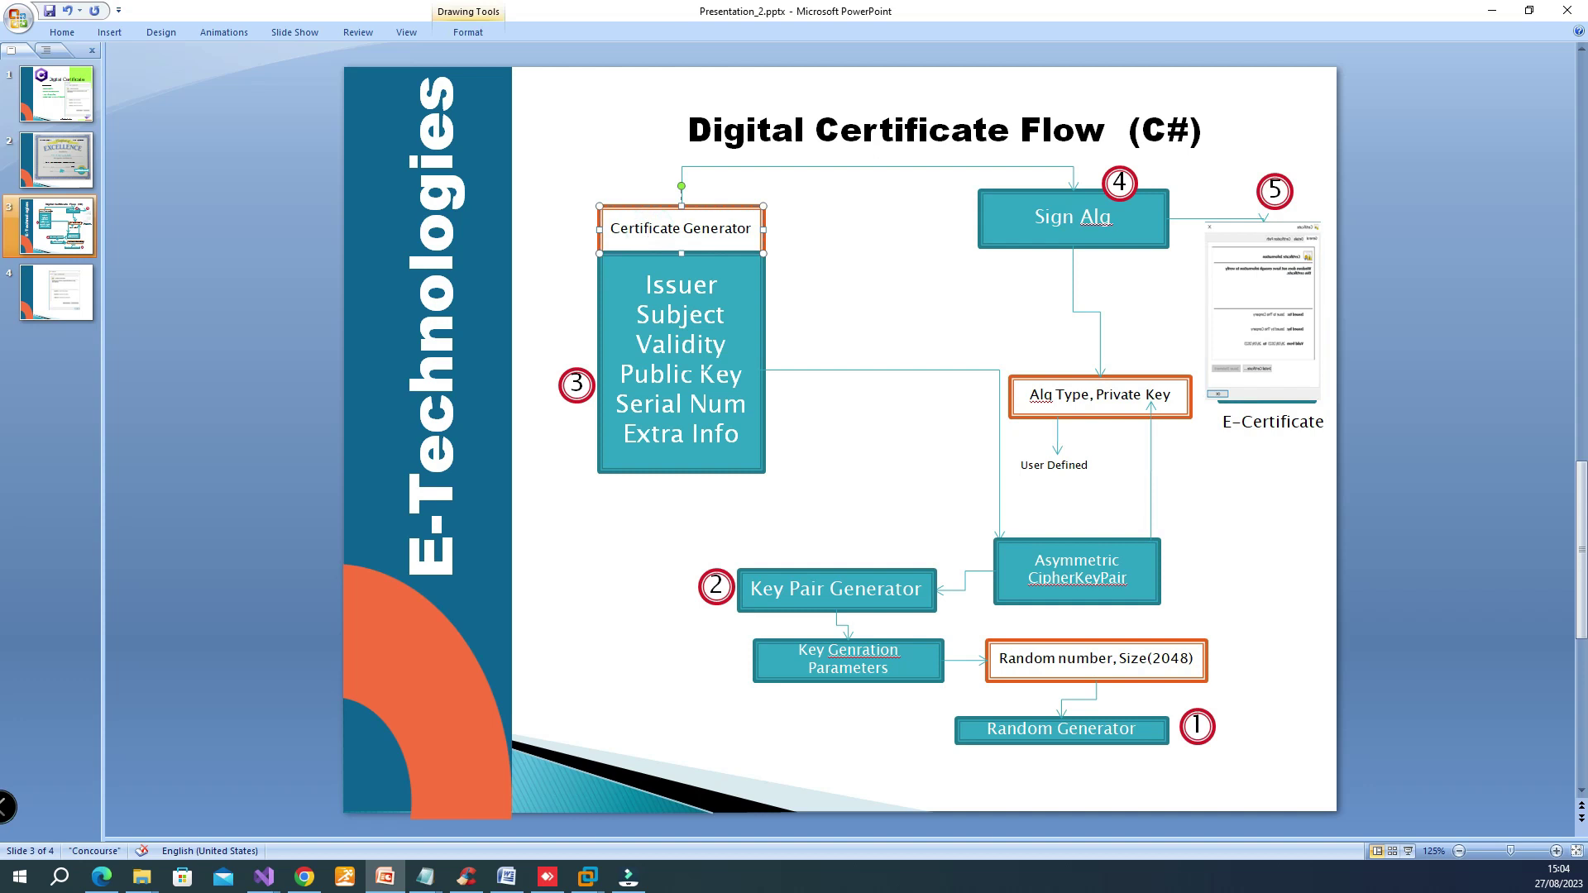
drag(639, 284, 744, 436)
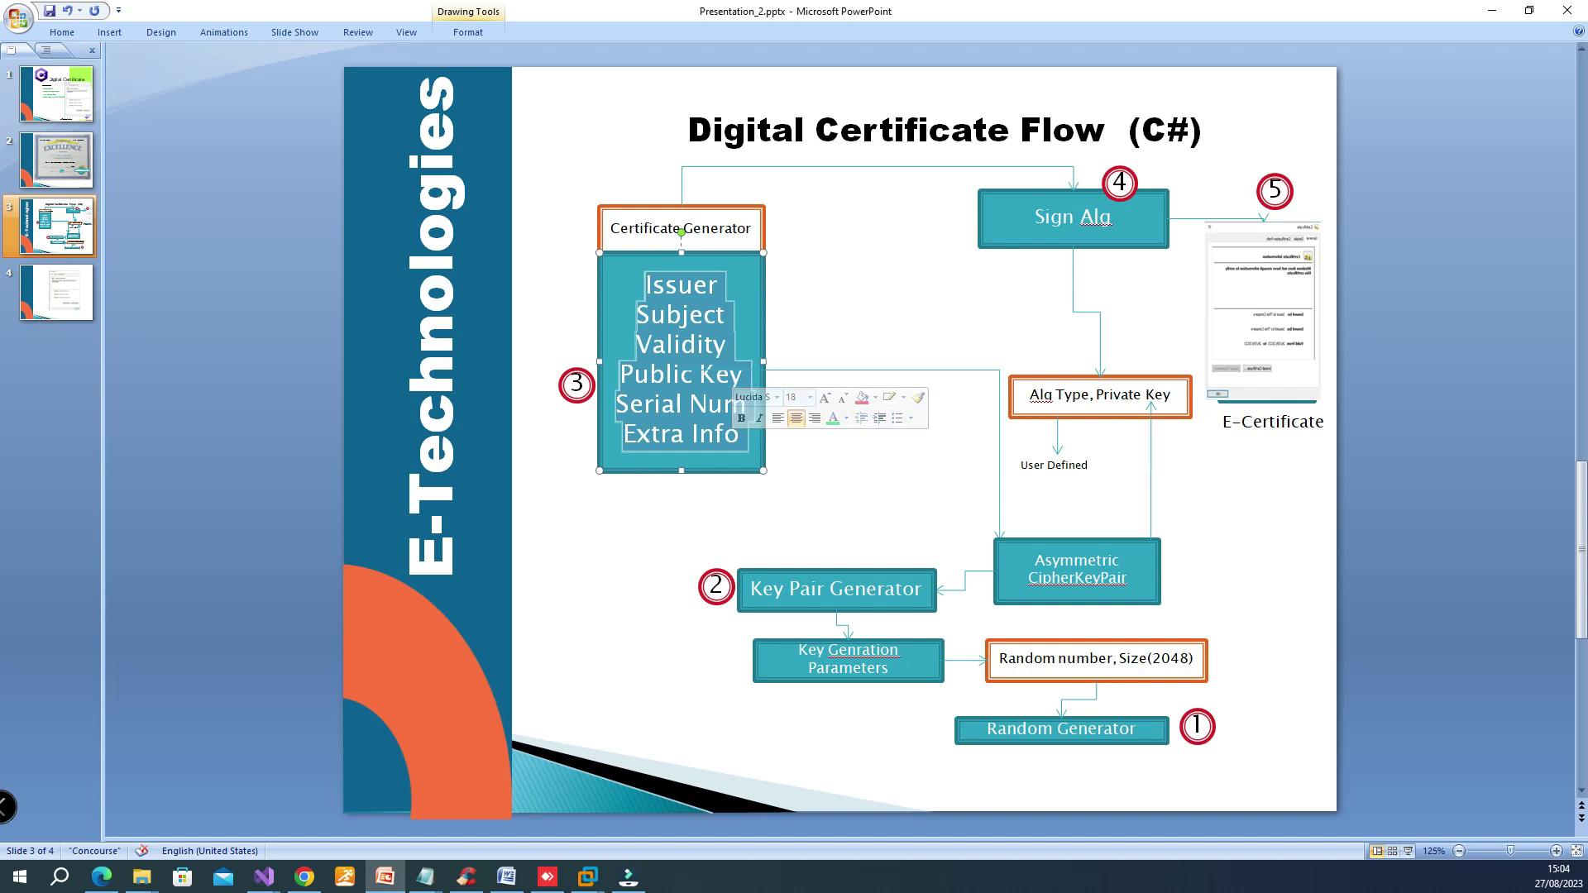
click(688, 422)
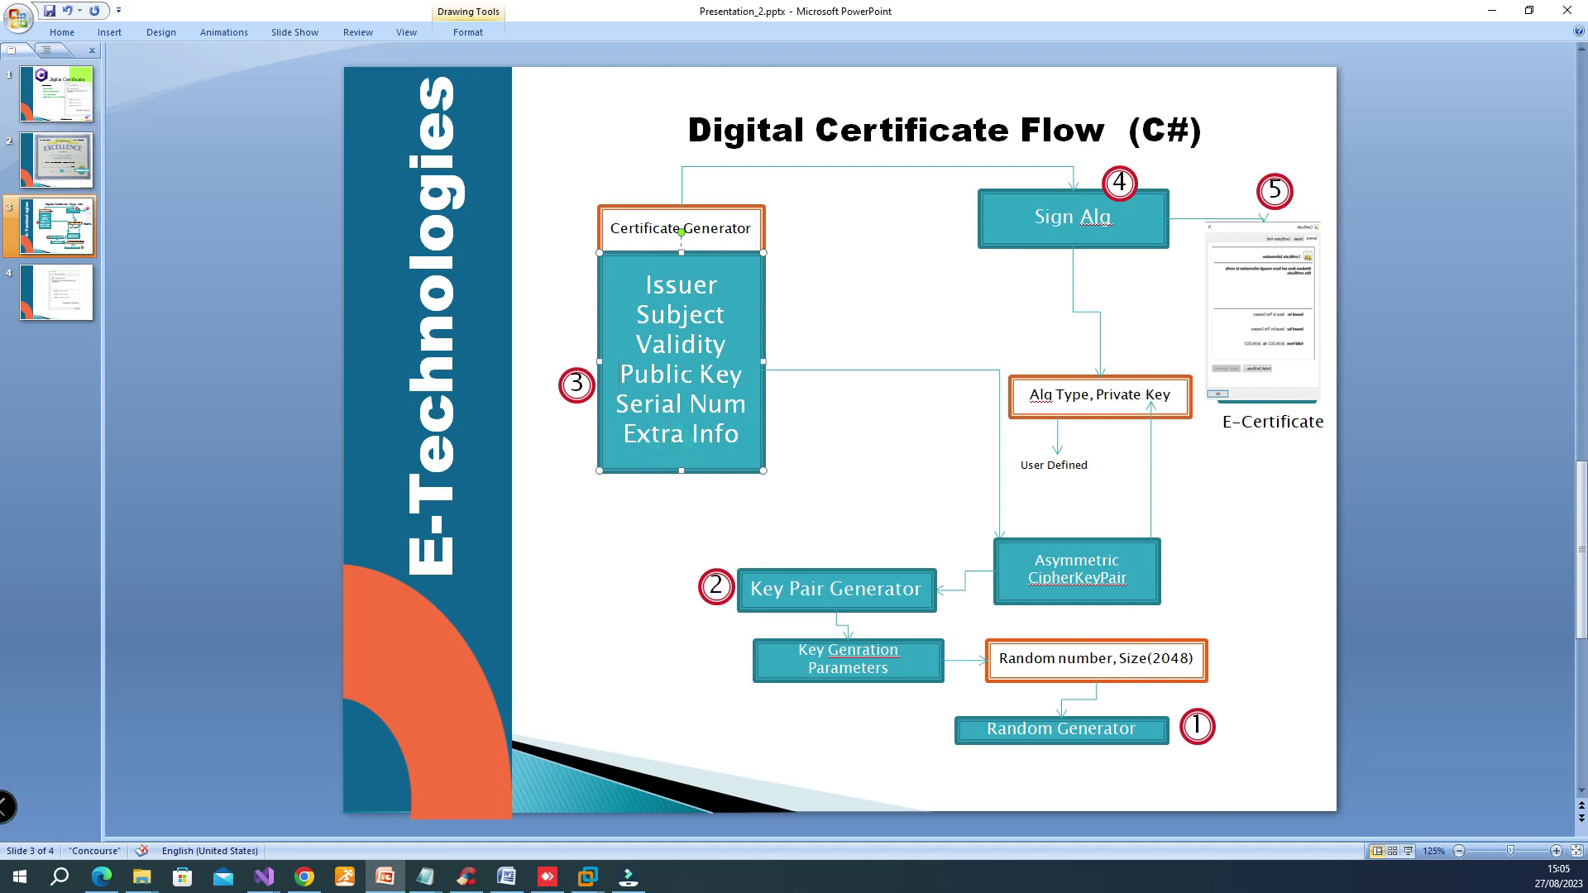
drag(619, 374, 745, 375)
Highlight the CipherKeyPair, Key Pair Generator, parameters and Random number Size(2048) boxes, then bring up the notes.
drag(1030, 559, 1129, 579)
click(837, 588)
click(891, 667)
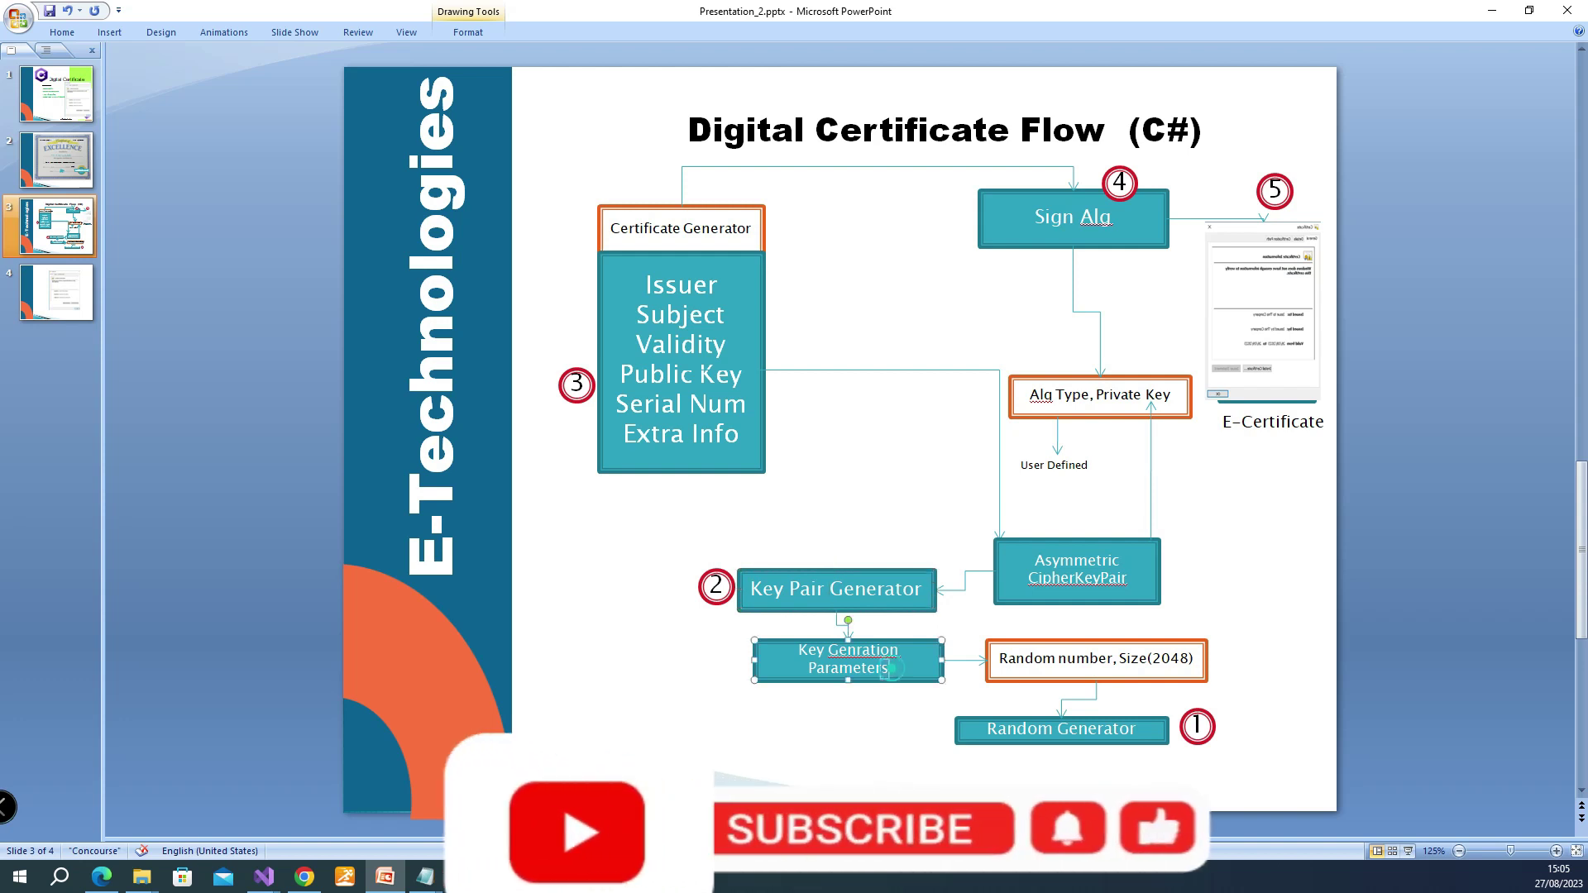
key(ctrl+a)
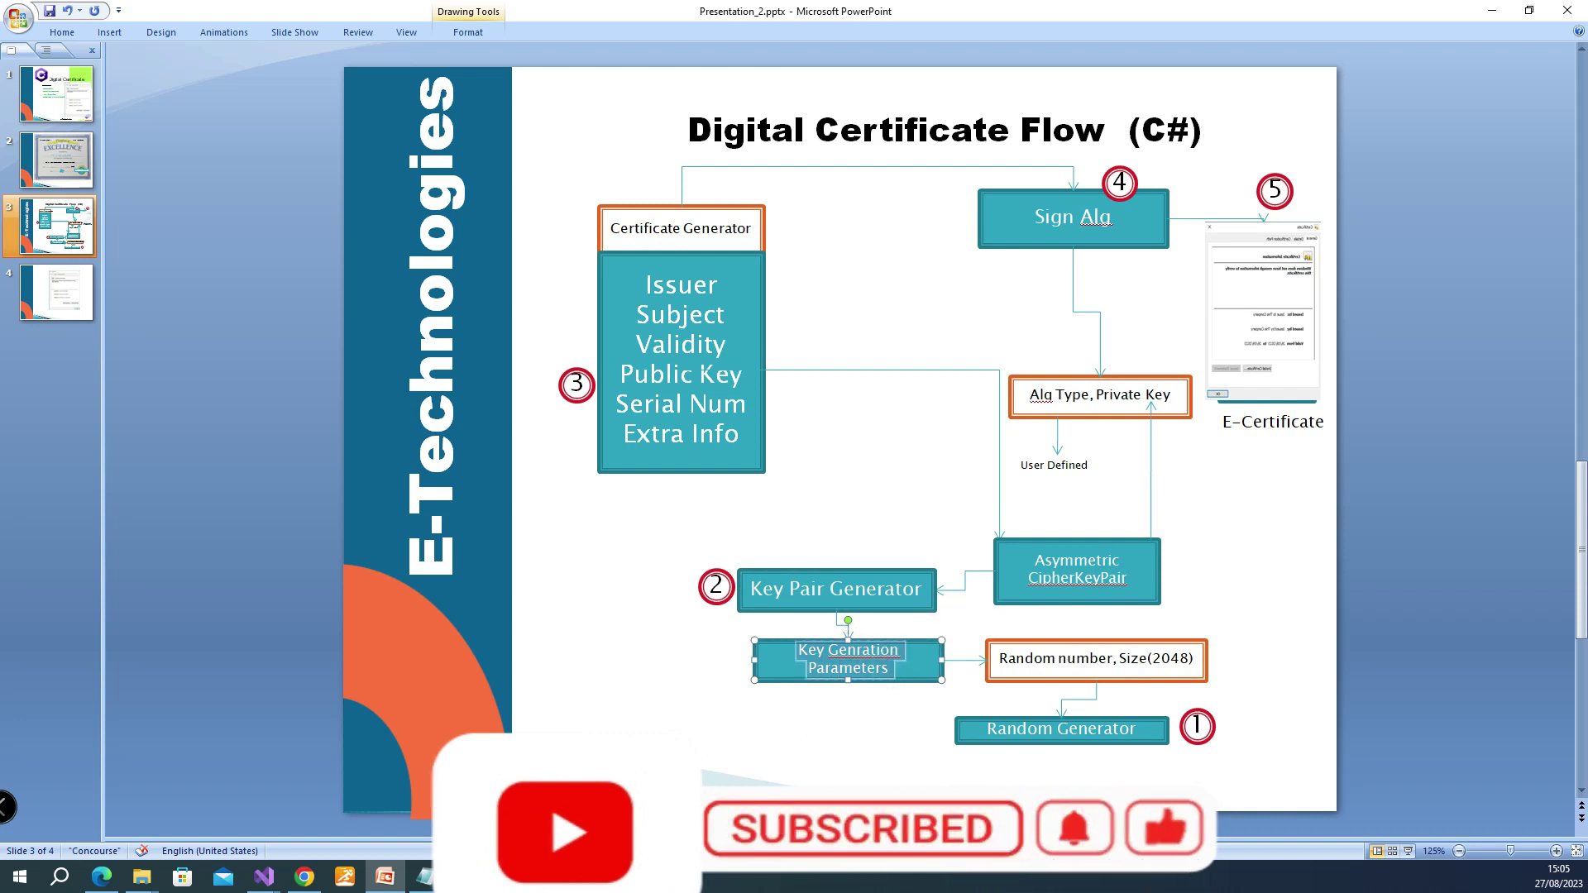
double_click(1003, 659)
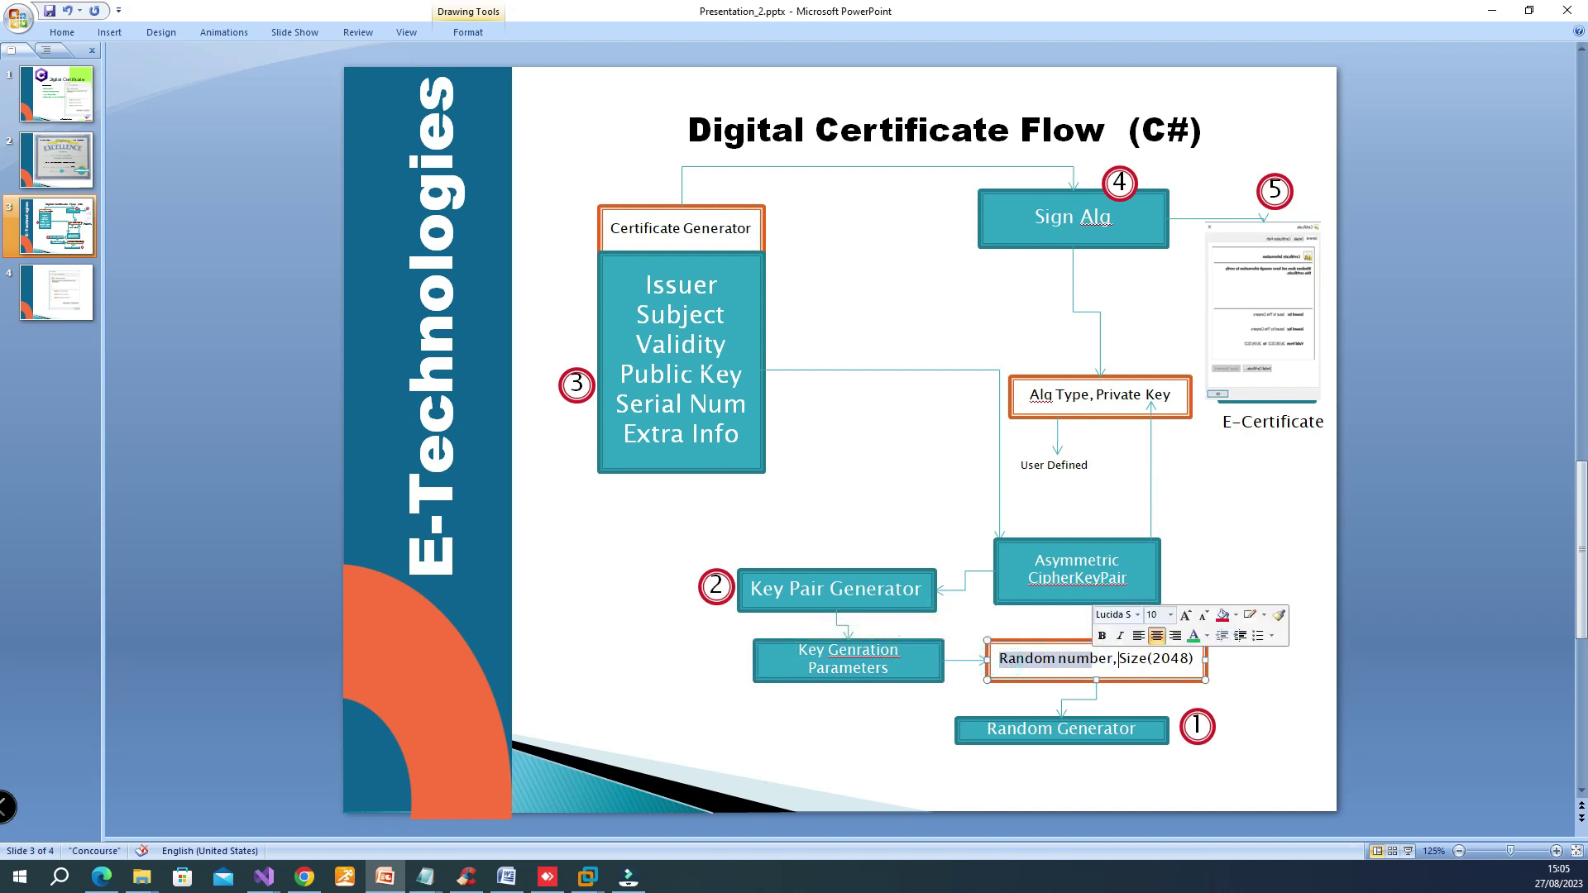
drag(1119, 659, 1191, 659)
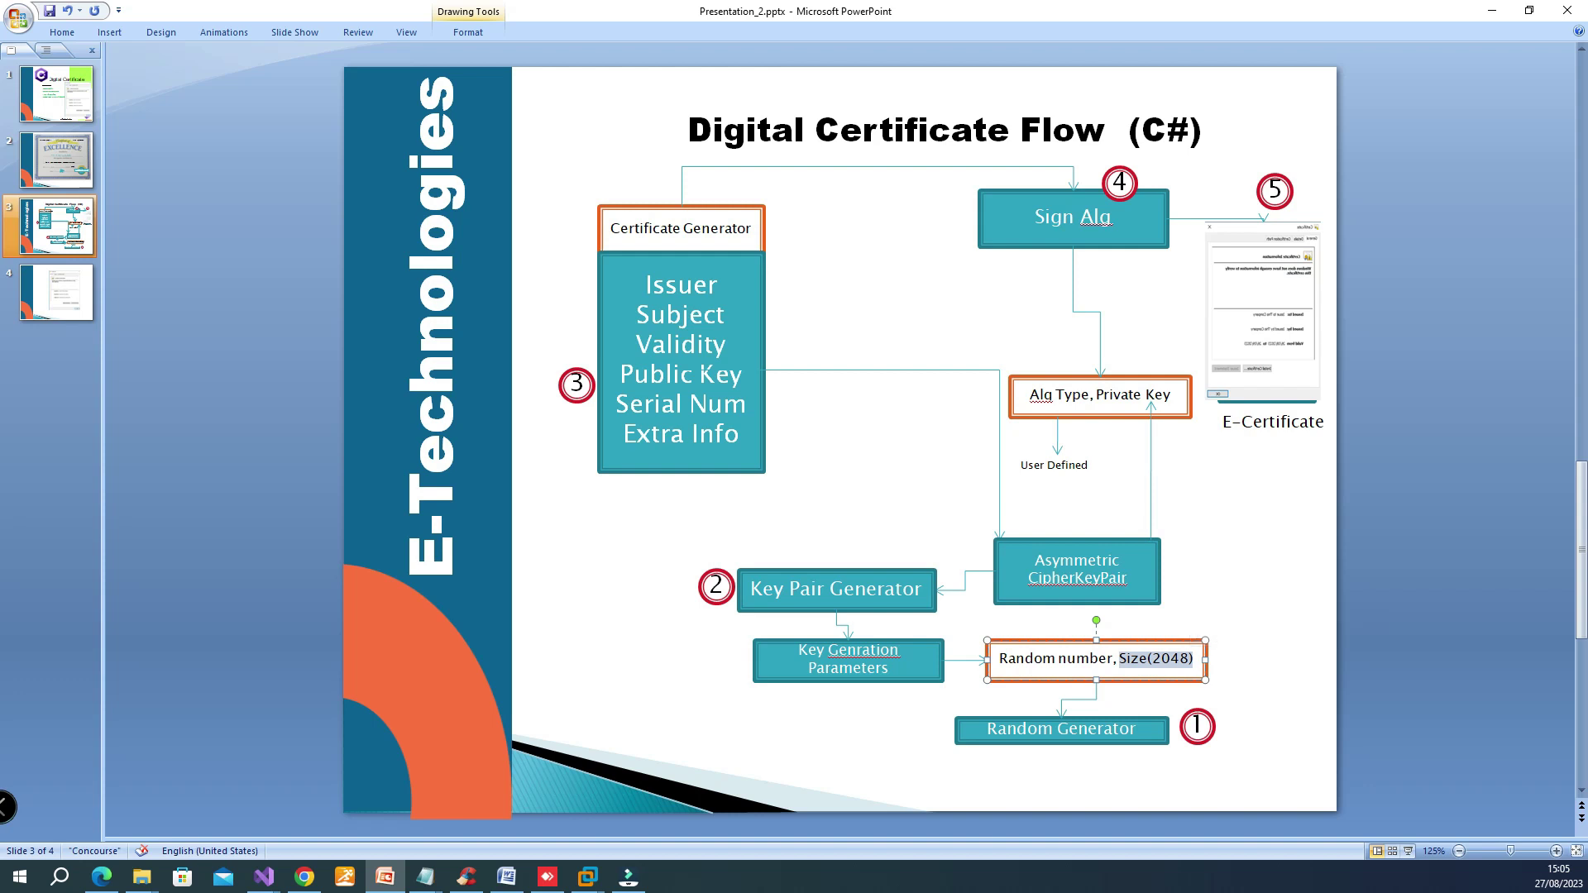
double_click(1002, 659)
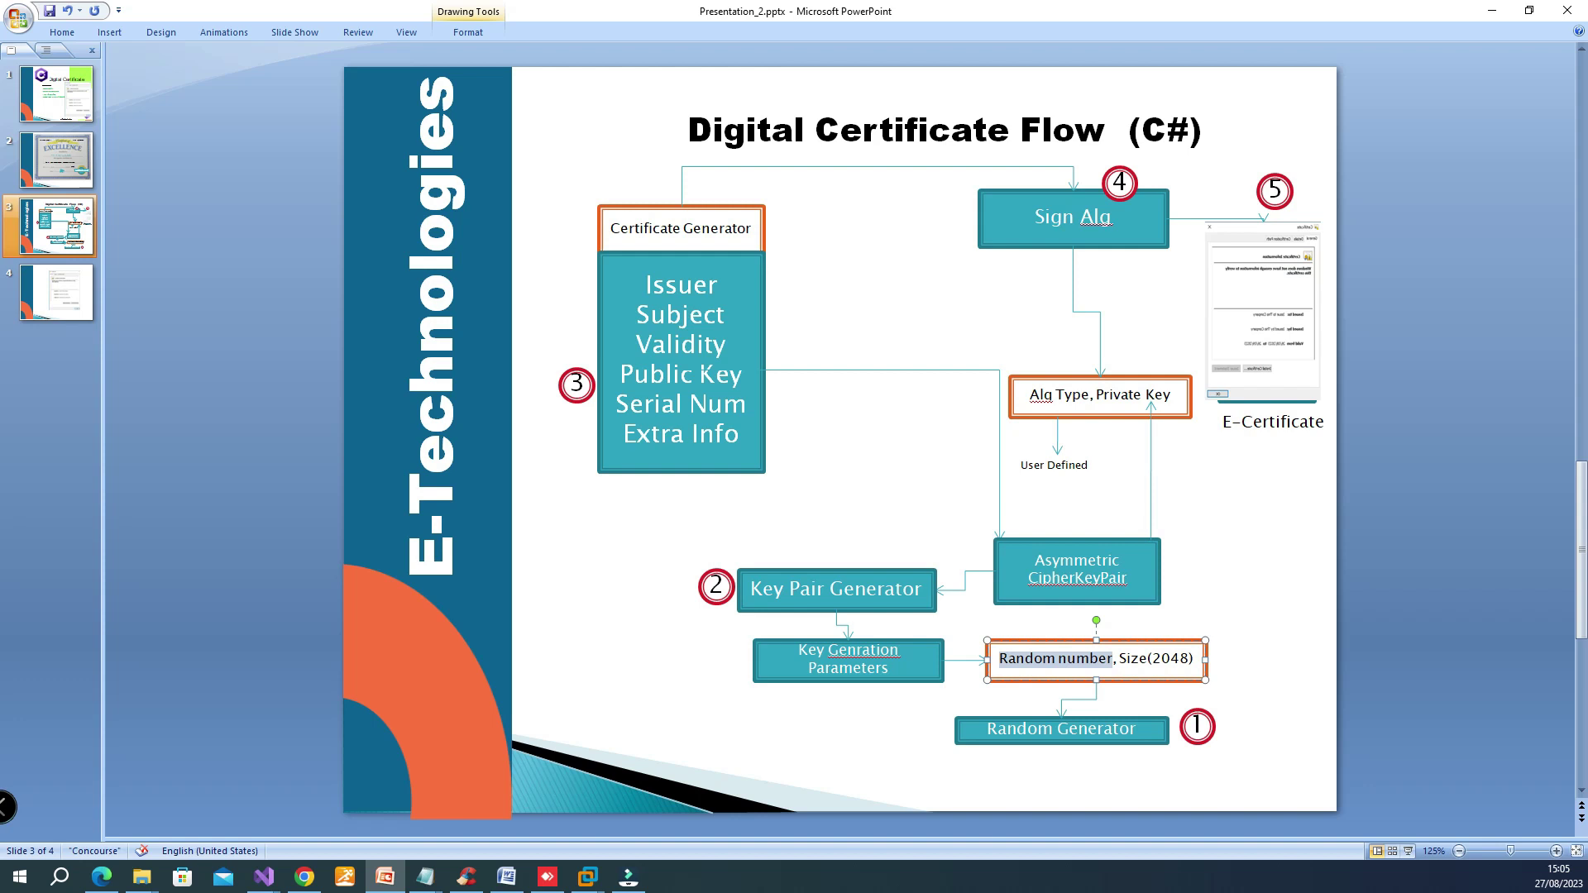
key(alt+Tab)
mouse_move(1426, 286)
mouse_down()
mouse_move(951, 203)
mouse_move(1460, 351)
mouse_move(1495, 325)
mouse_up()
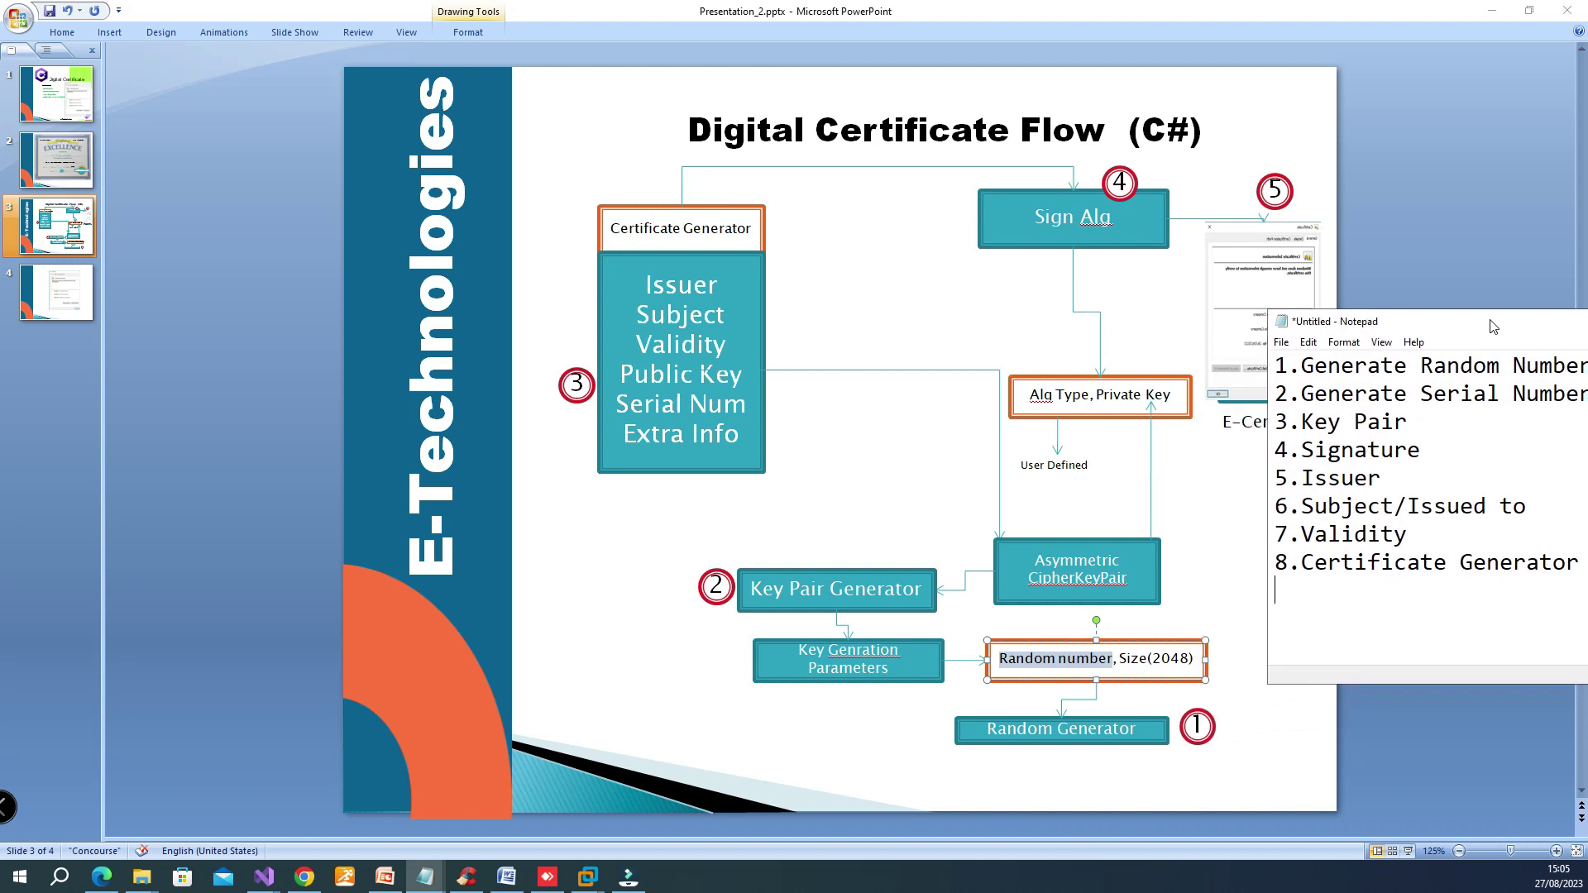
Highlight steps 1–4 and 7 (Random Number through Validity) and centre the Notepad list.
drag(1303, 366, 1539, 365)
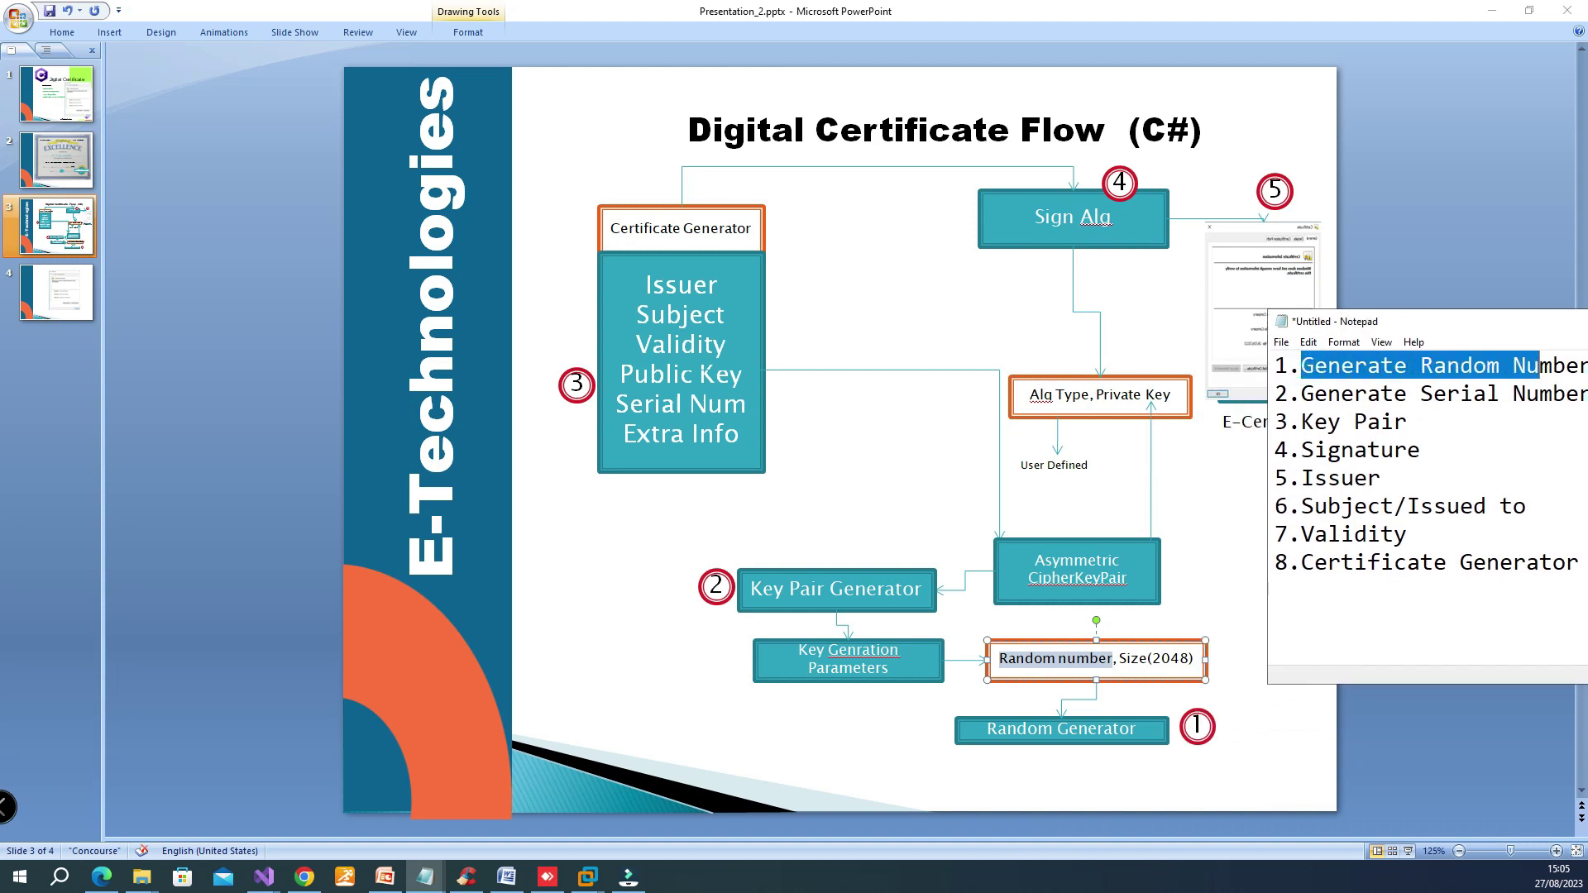
drag(1303, 393, 1551, 393)
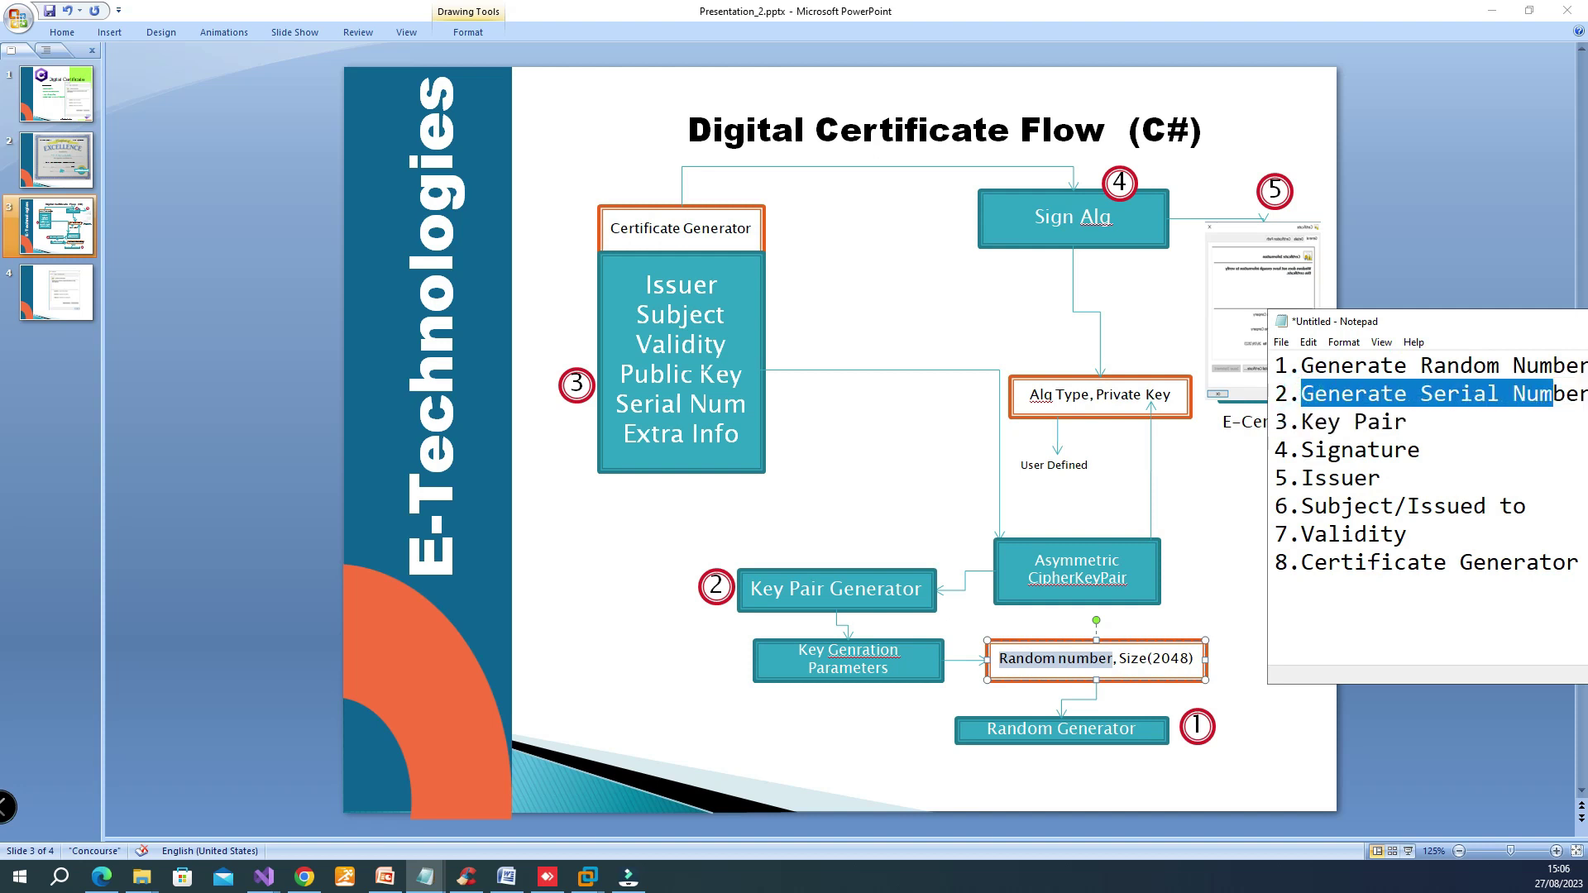
drag(1303, 421, 1405, 422)
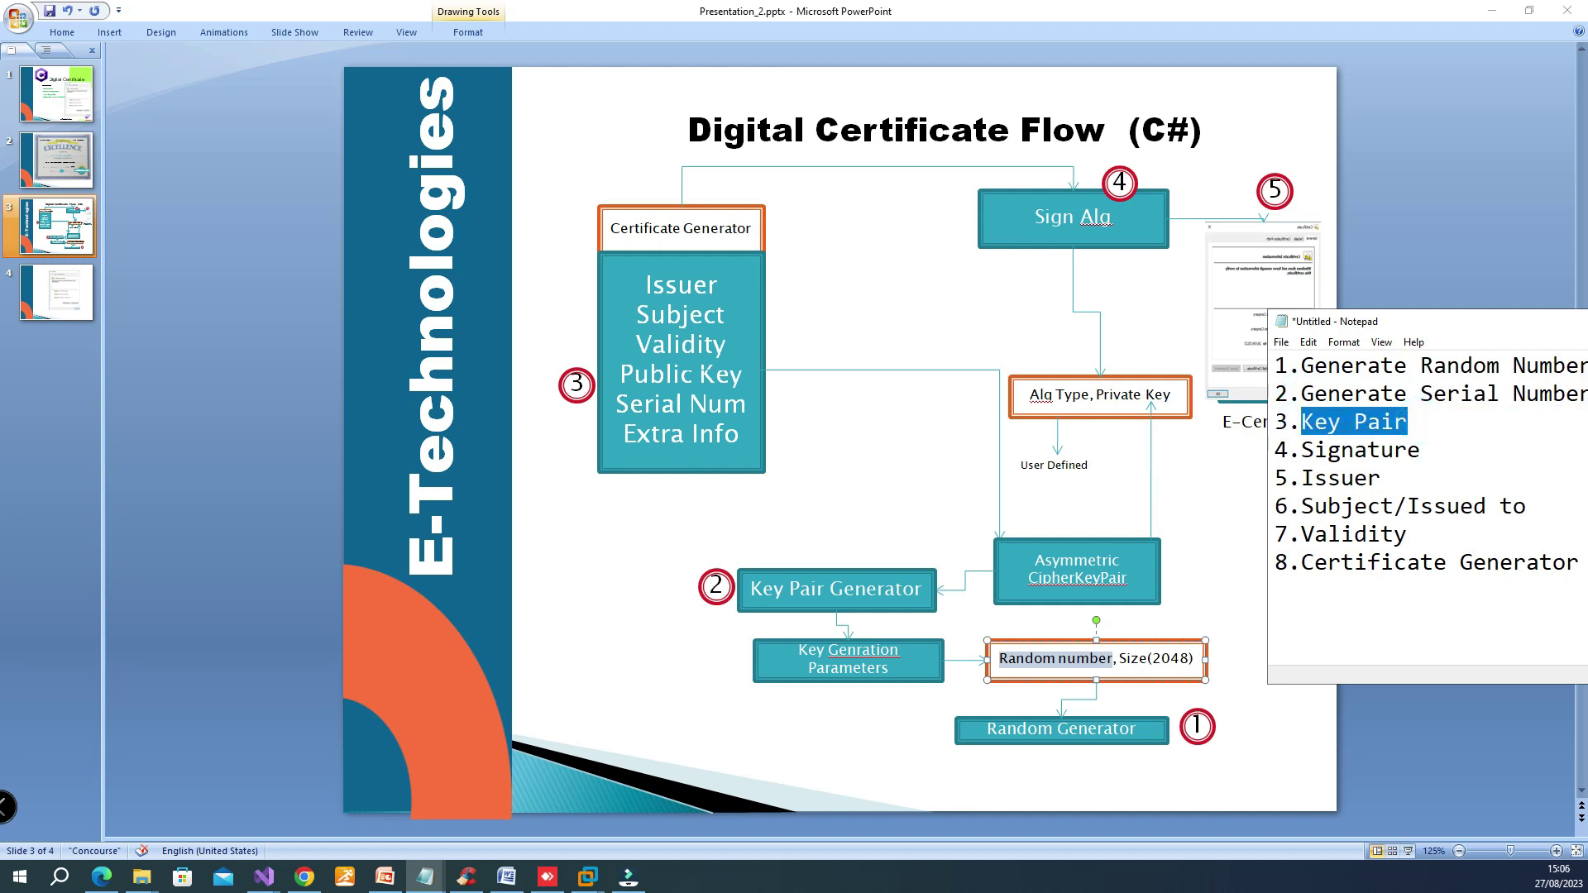
mouse_move(1303, 449)
mouse_down()
mouse_move(1420, 449)
mouse_move(1302, 478)
mouse_move(1526, 506)
mouse_up()
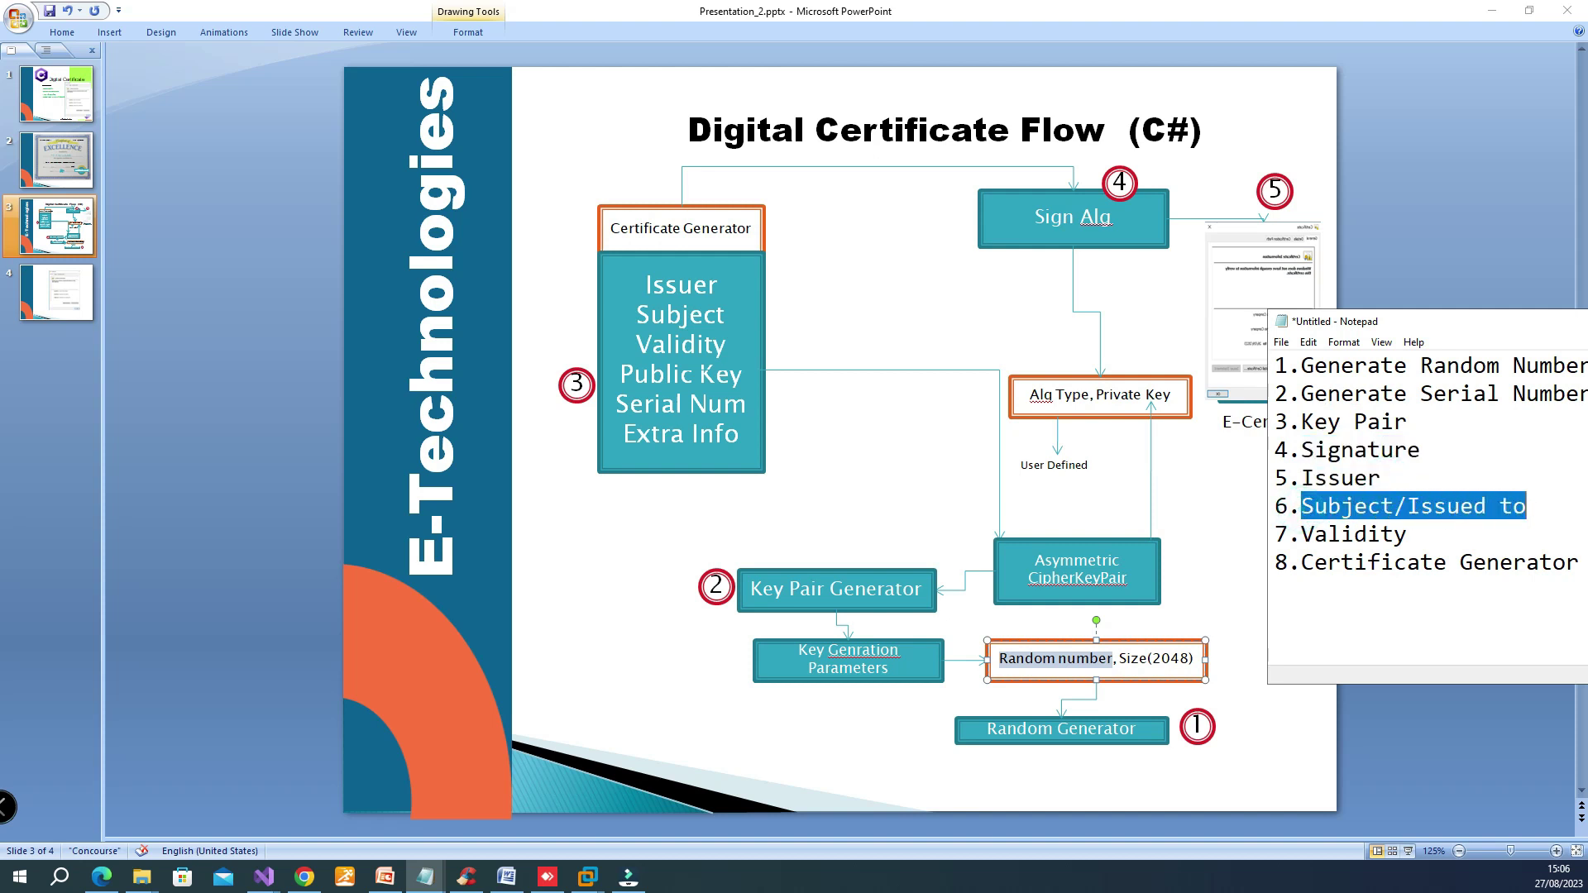
mouse_move(1407, 534)
mouse_down()
mouse_move(1302, 533)
mouse_move(1578, 562)
mouse_up()
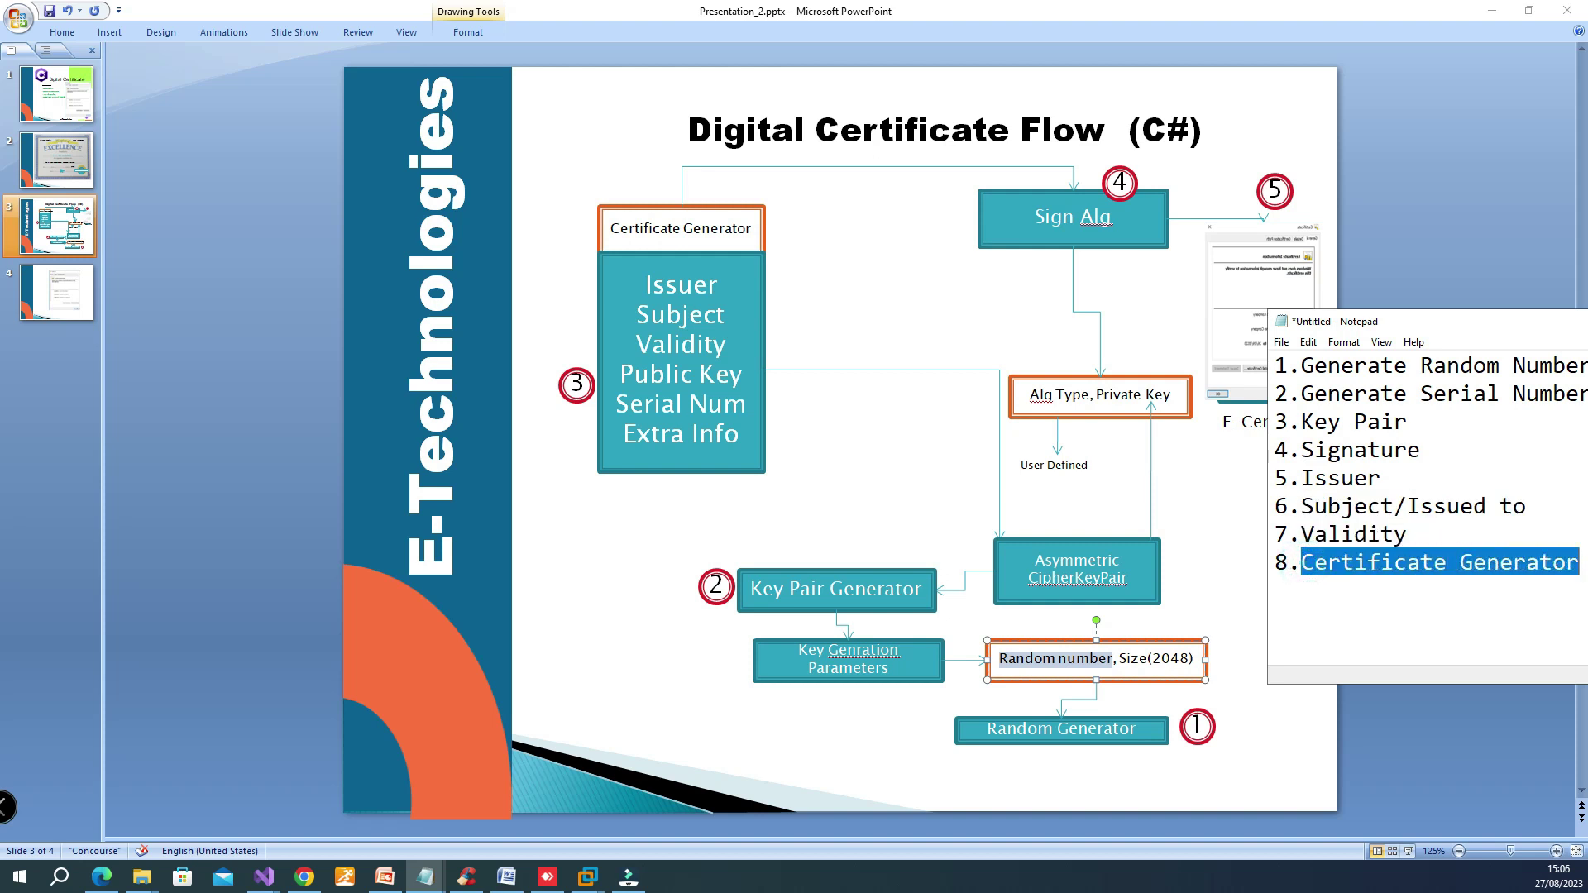
click(1435, 594)
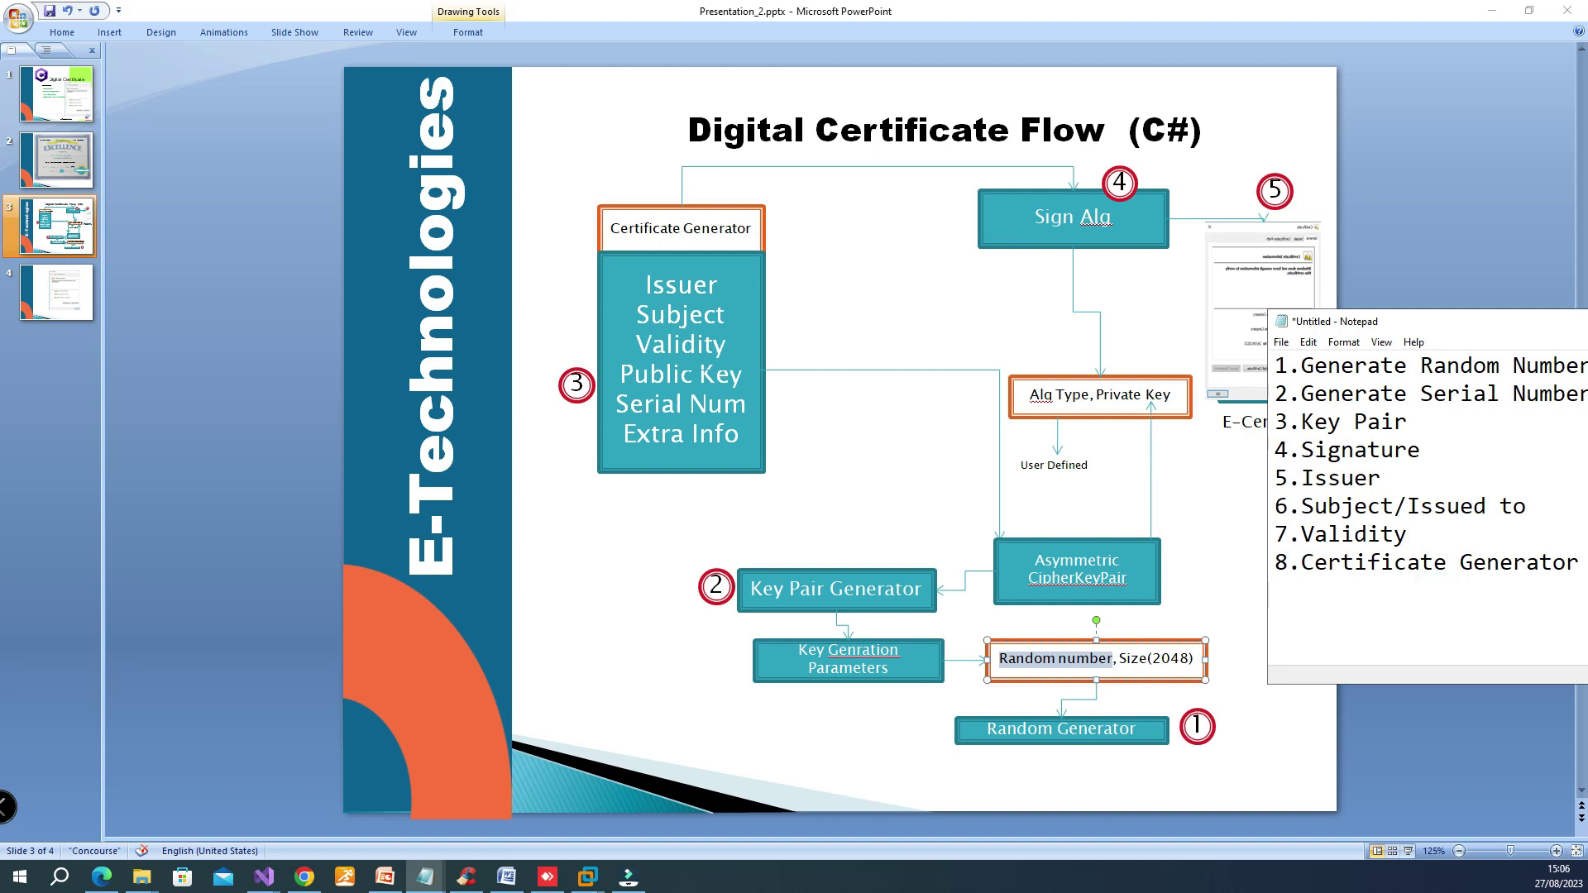
drag(1440, 322, 842, 250)
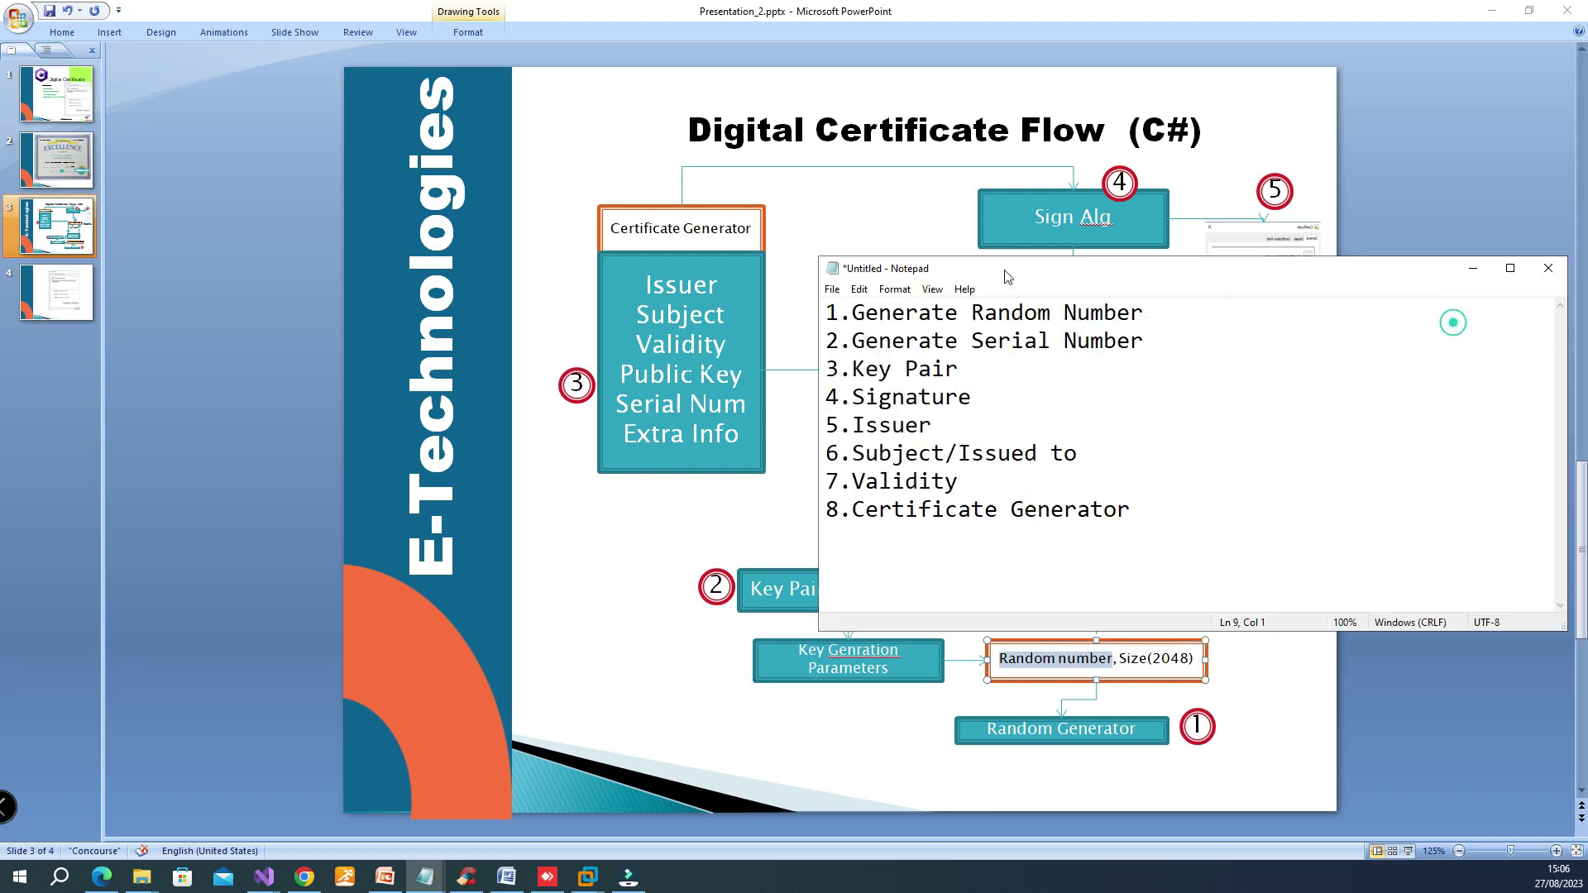
key(alt+Tab)
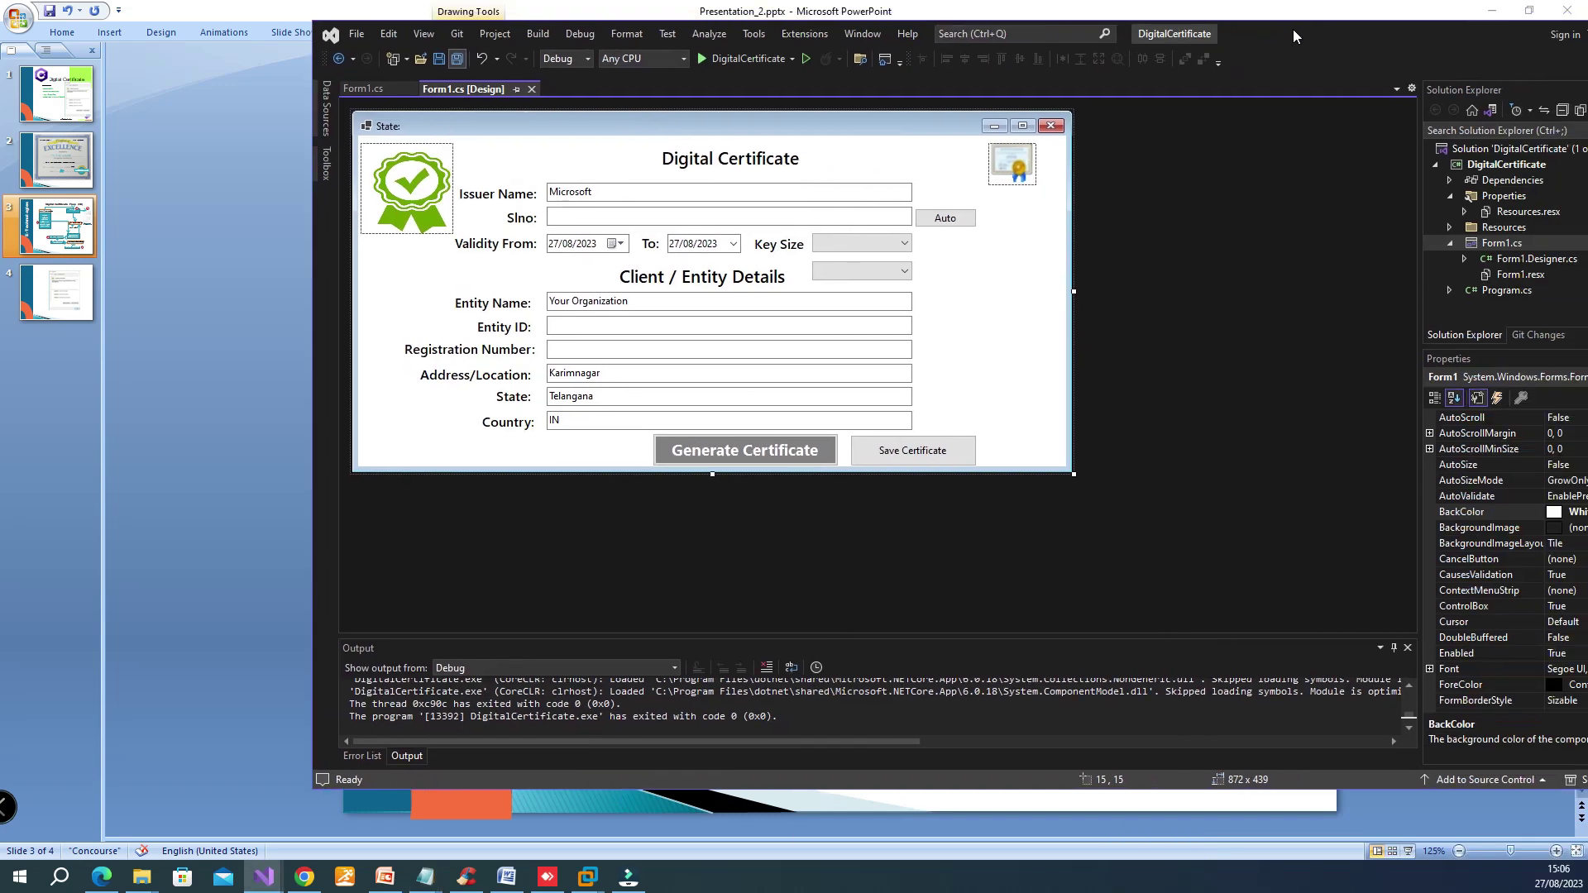
mouse_move(1128, 57)
mouse_down()
mouse_move(1018, 26)
mouse_move(1058, 18)
mouse_up()
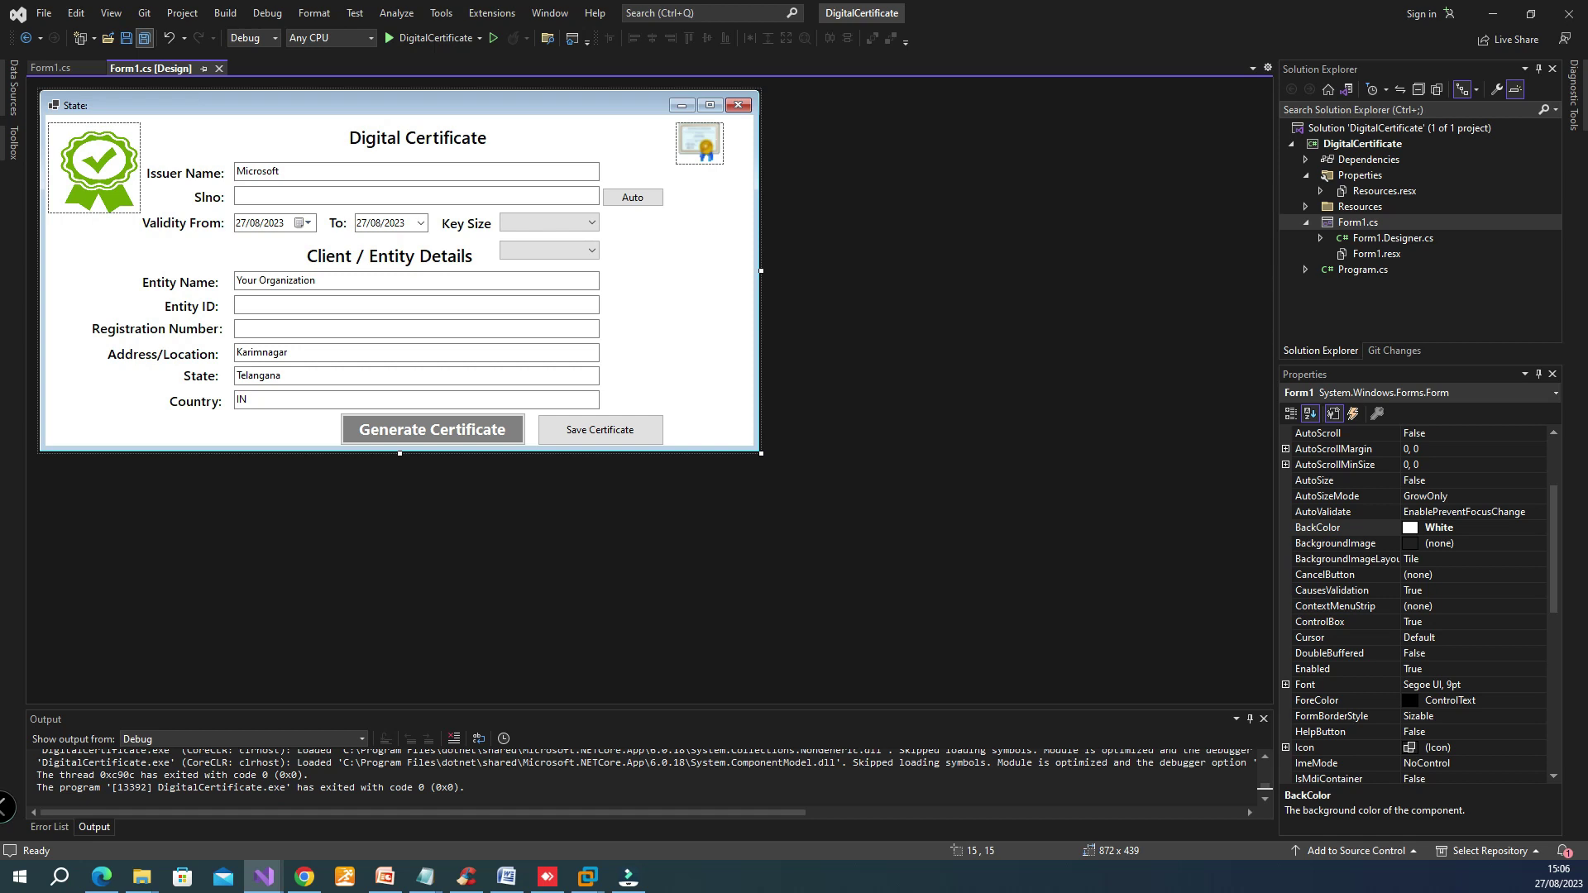
click(249, 172)
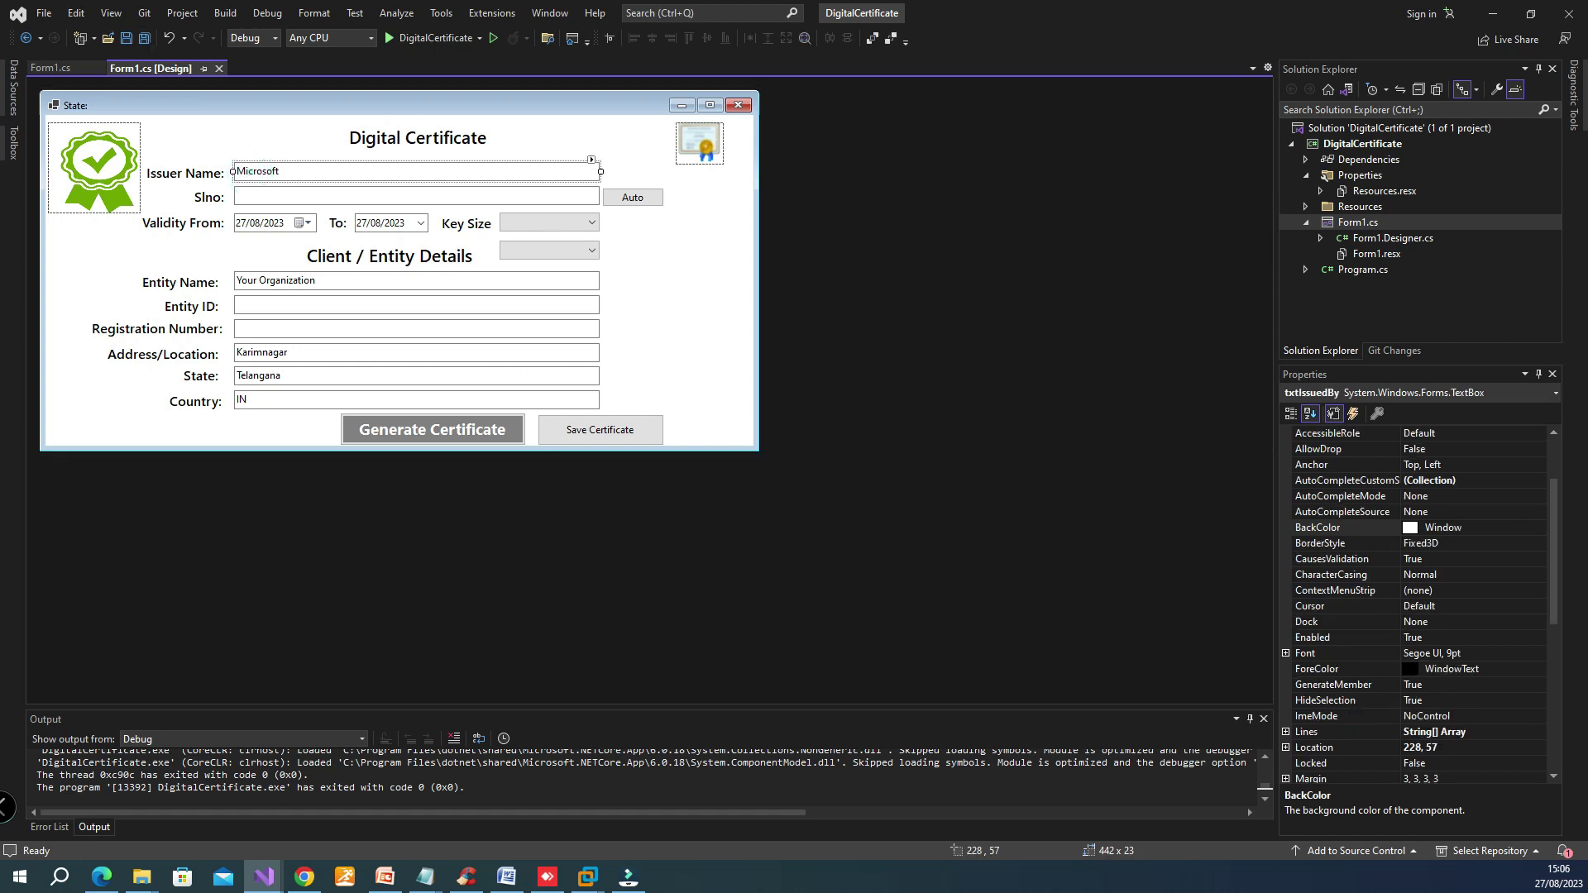
click(264, 197)
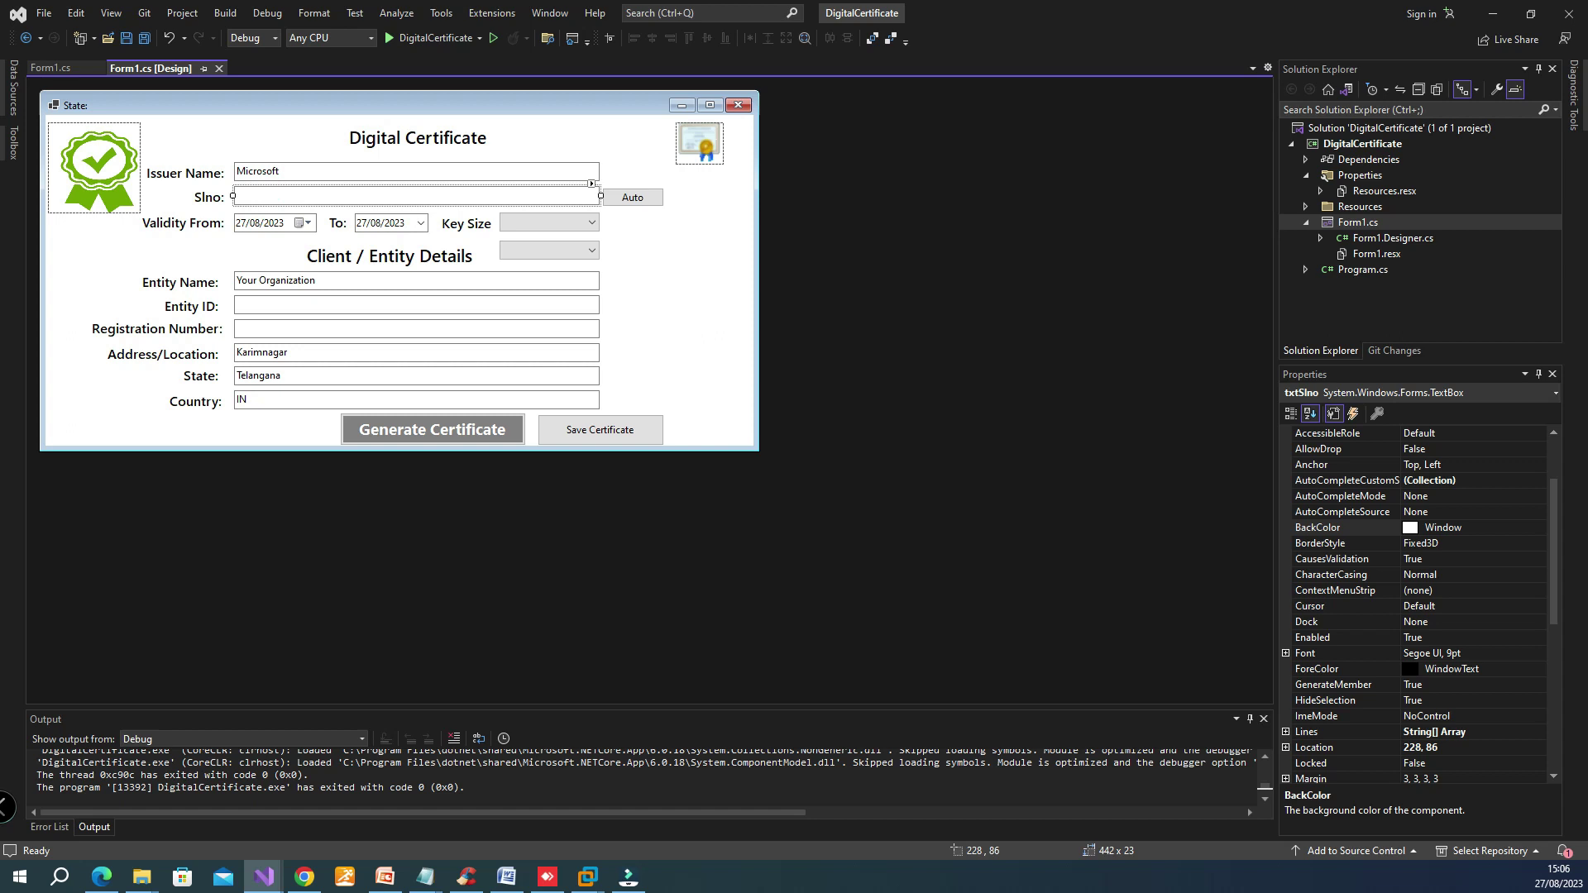
click(546, 224)
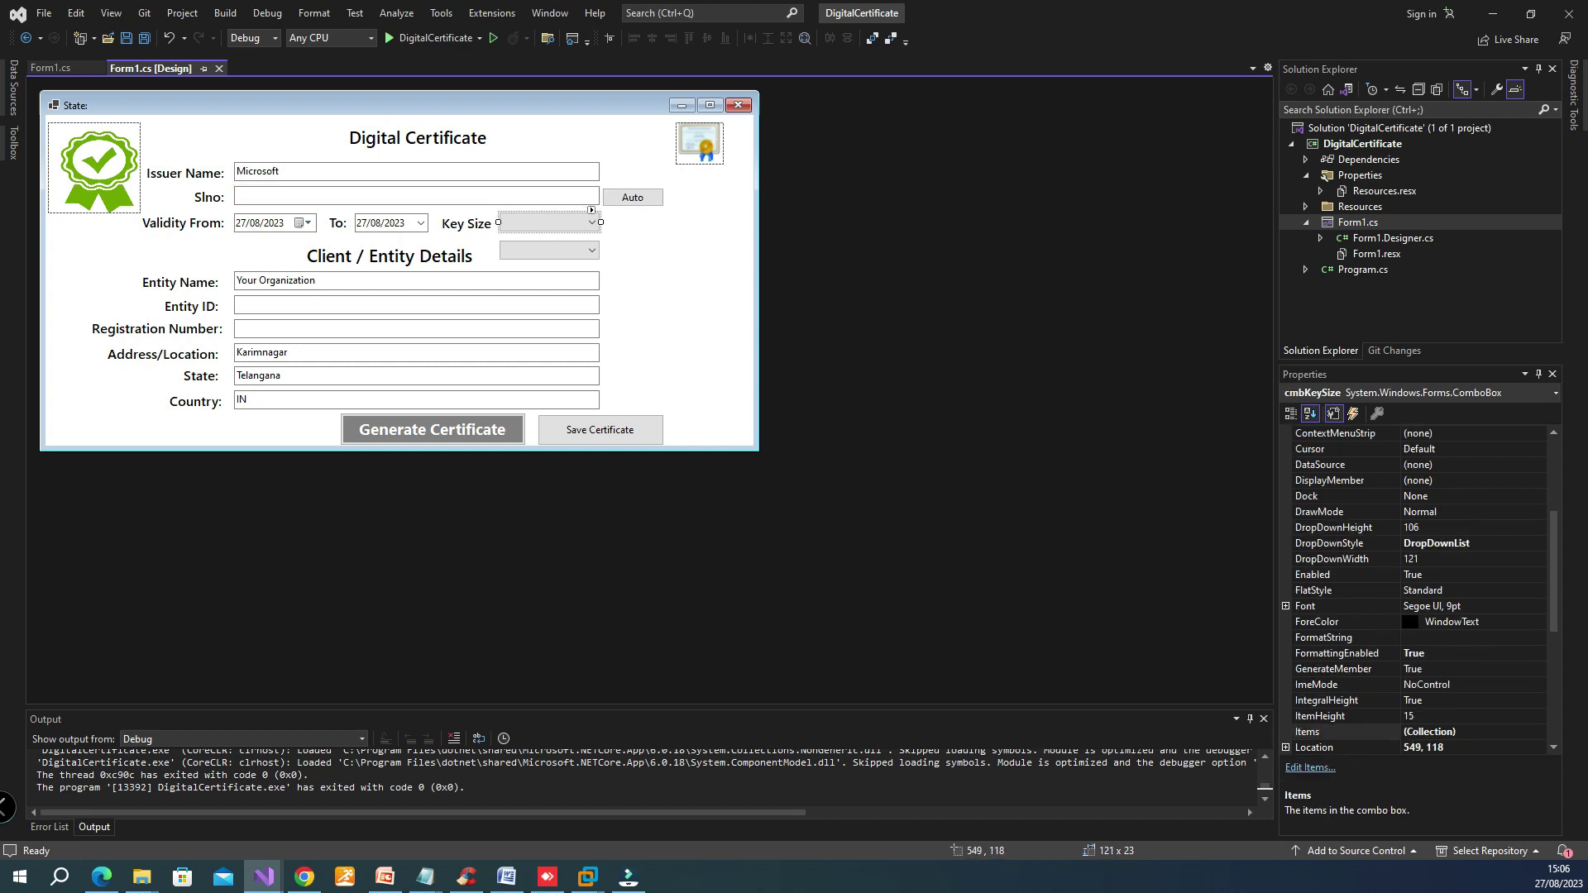
click(546, 250)
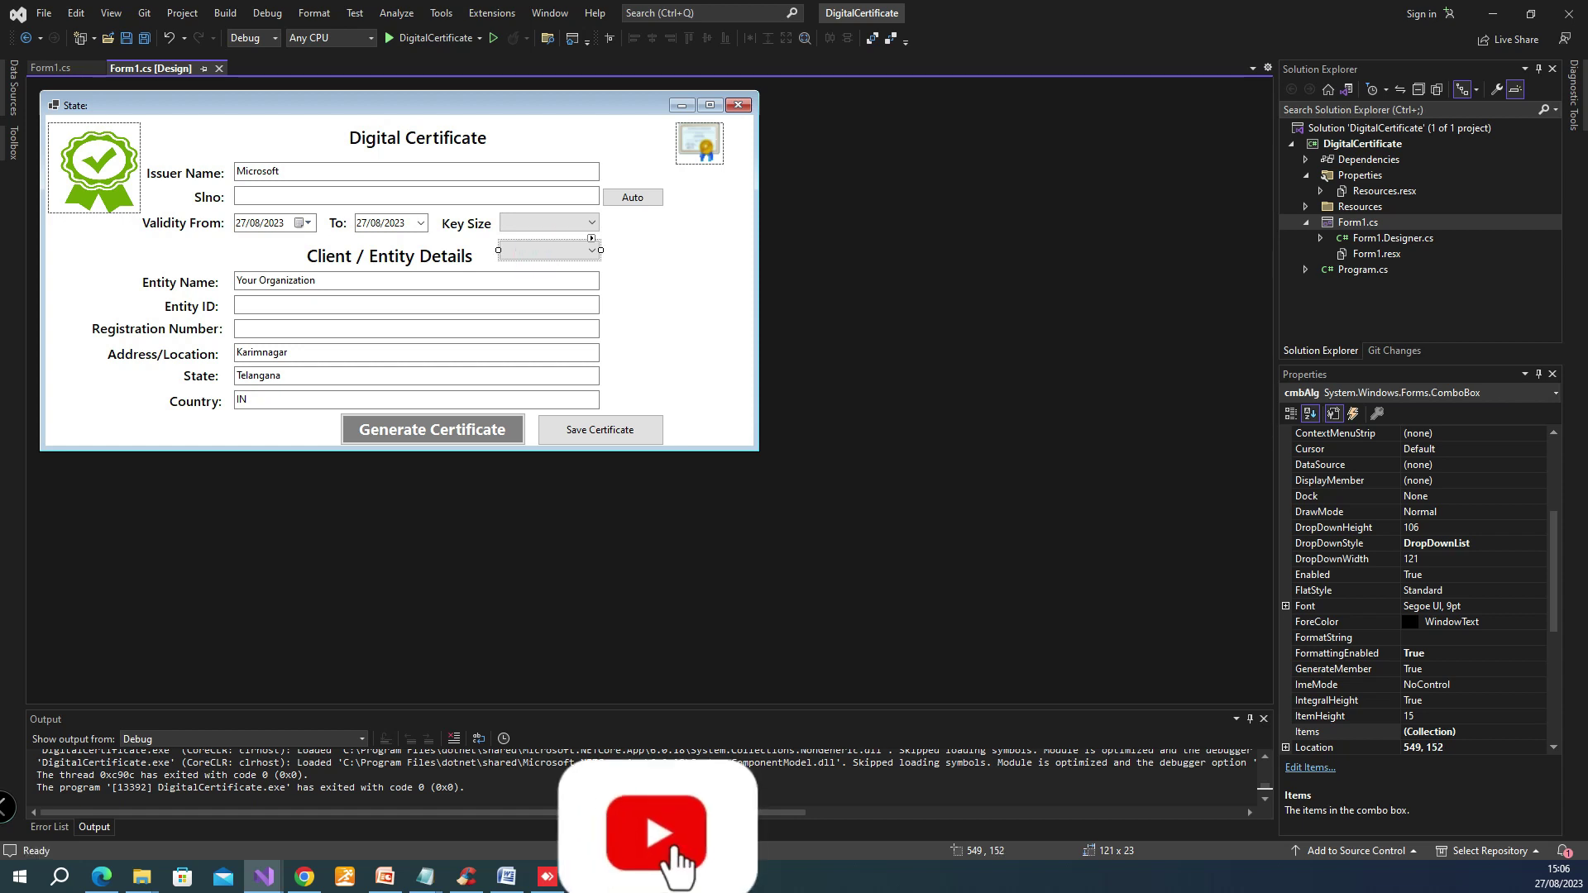
click(416, 281)
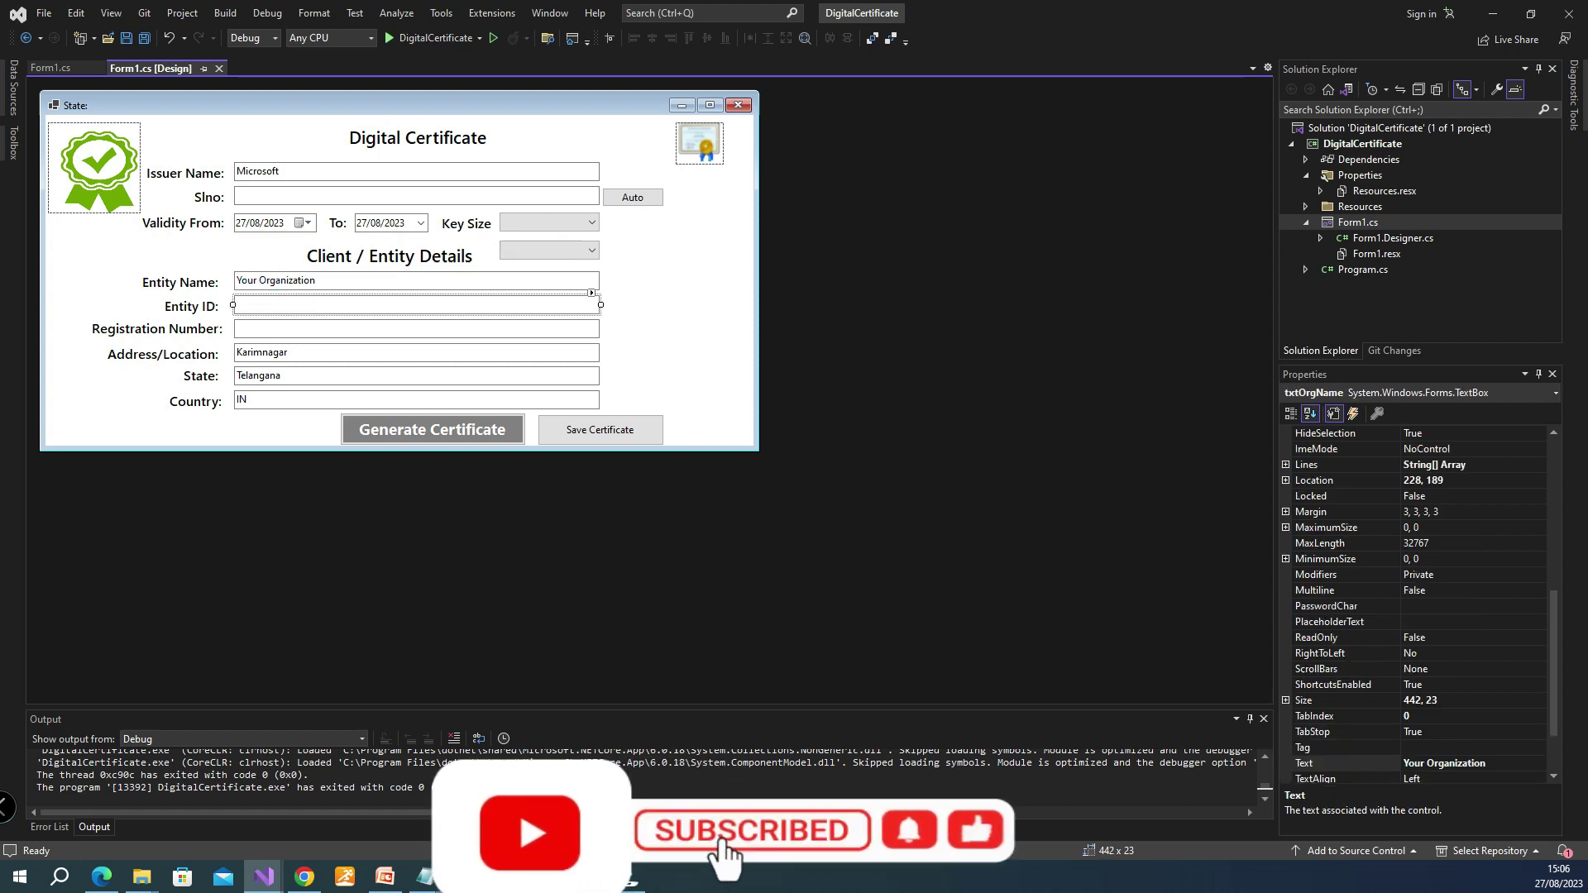
click(267, 327)
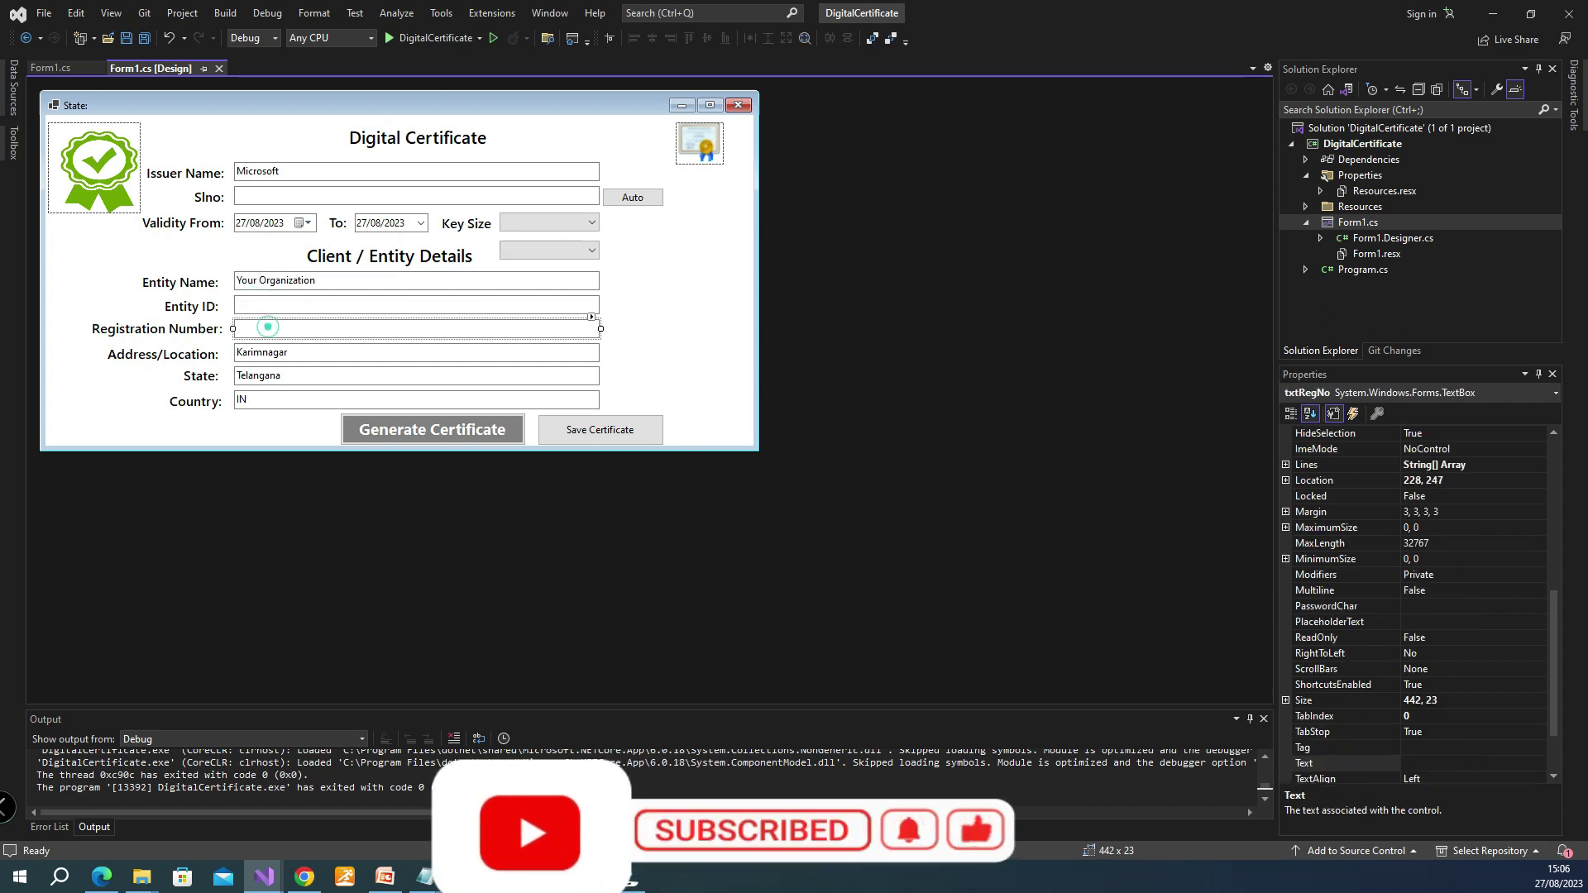
click(267, 352)
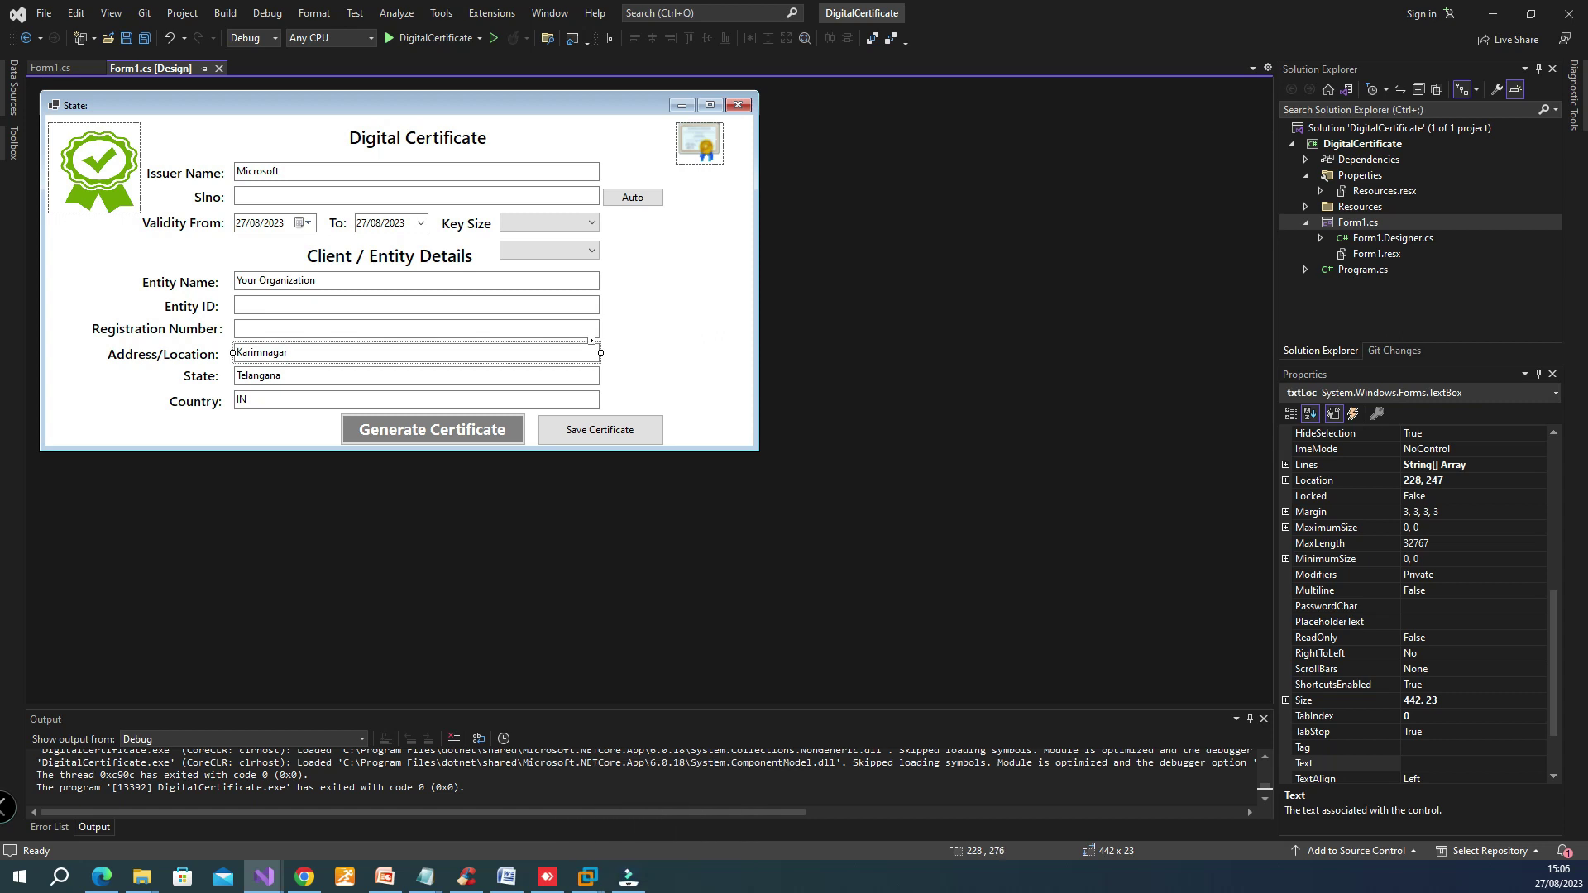
click(267, 375)
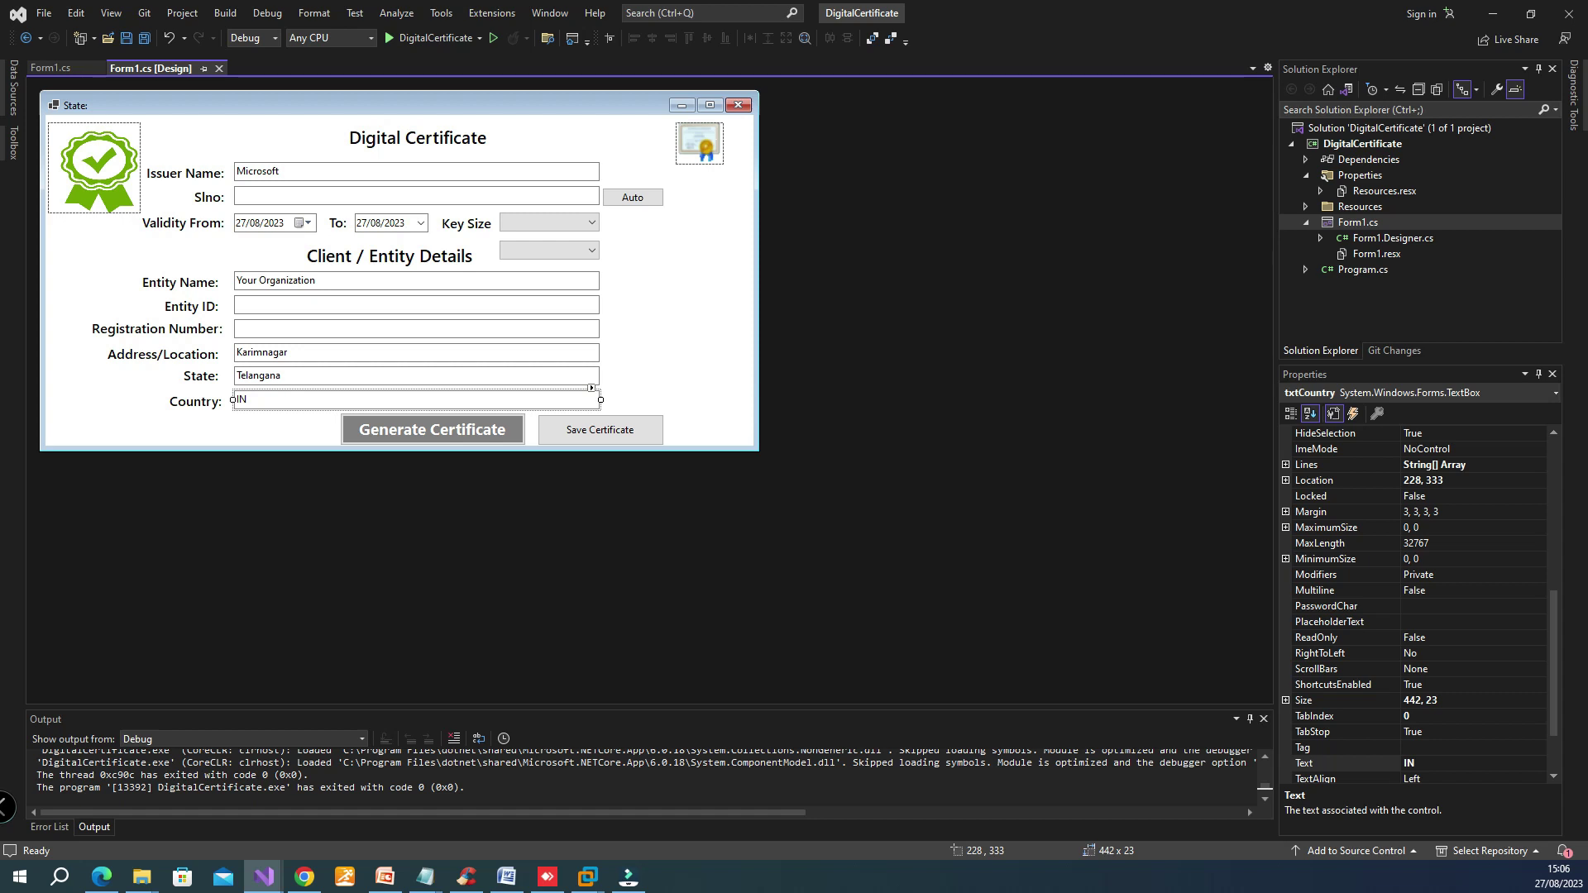
Run the app, reposition its window, and auto-generate the serial number after Issuer Name.
click(434, 38)
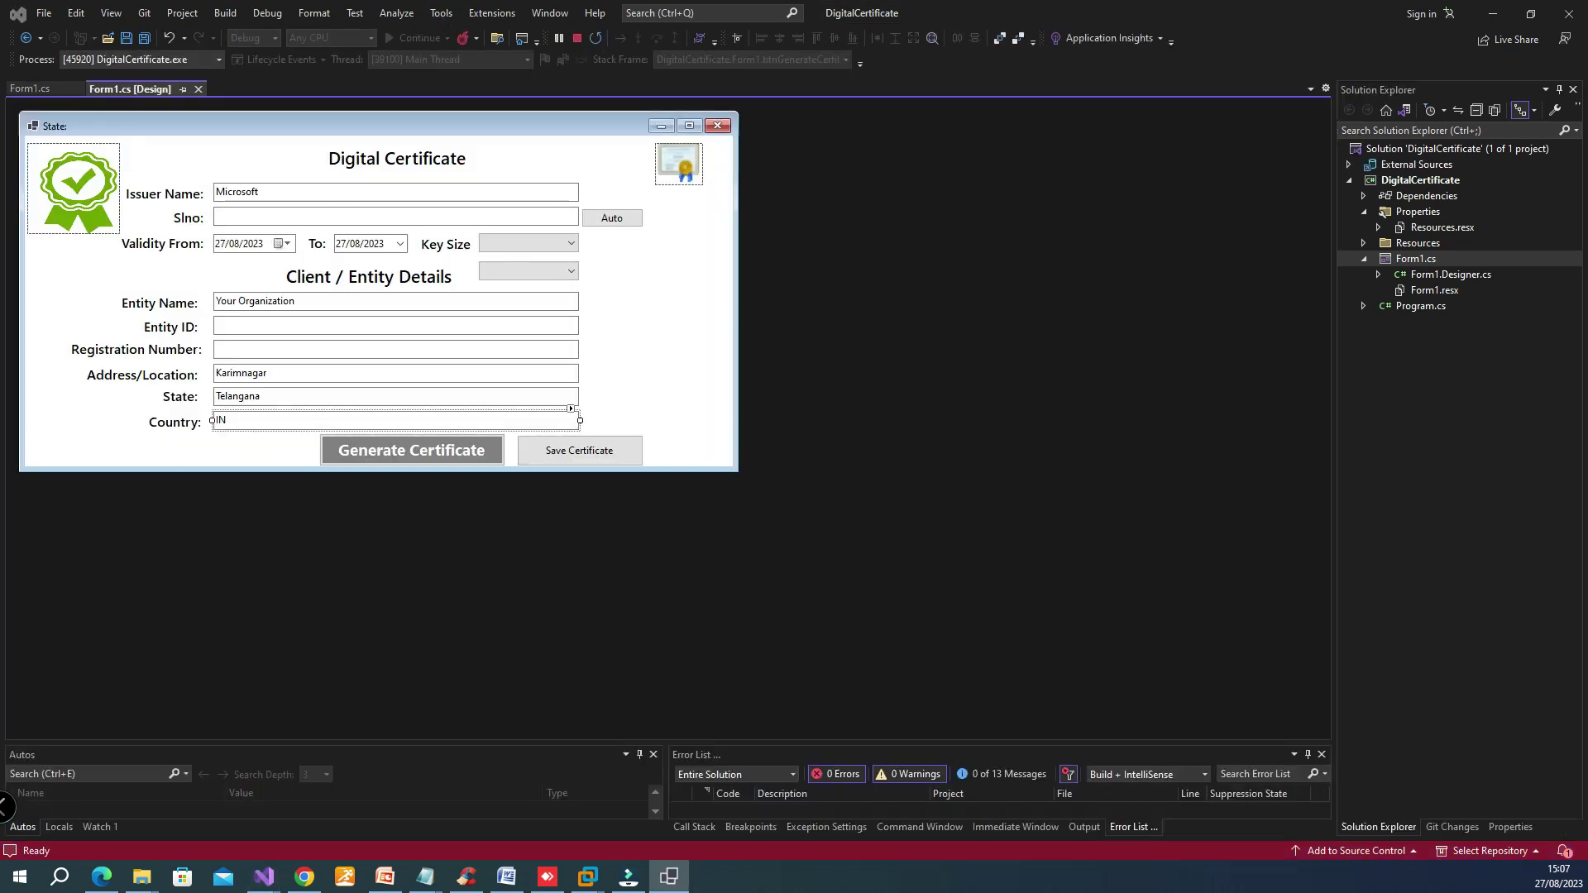
mouse_move(267, 335)
mouse_down()
mouse_move(749, 288)
mouse_move(803, 268)
mouse_up()
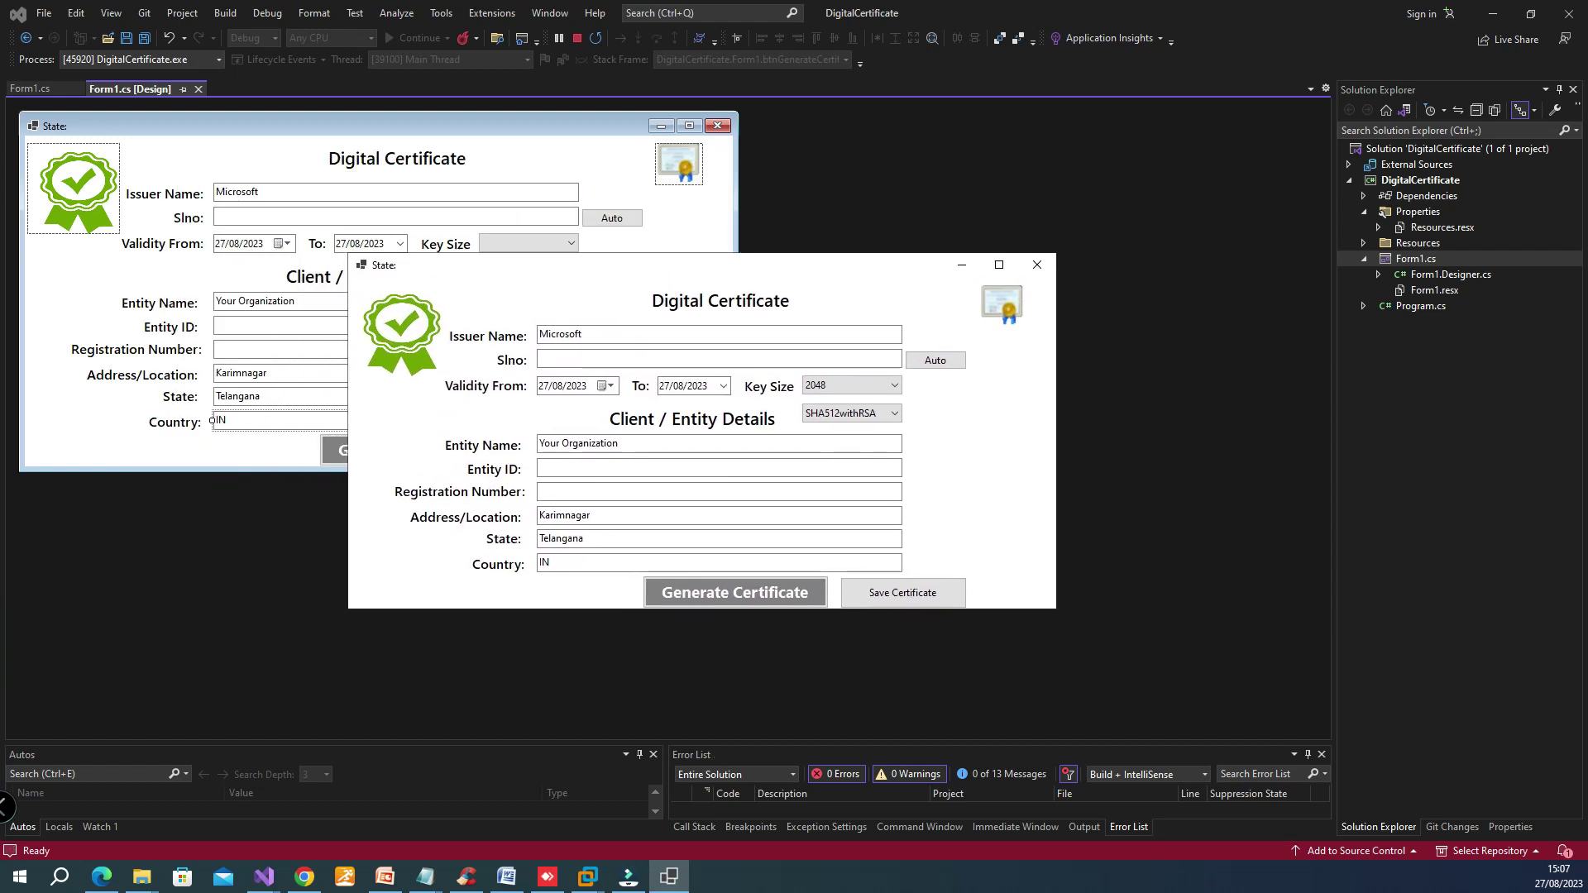
drag(803, 268, 814, 172)
click(607, 237)
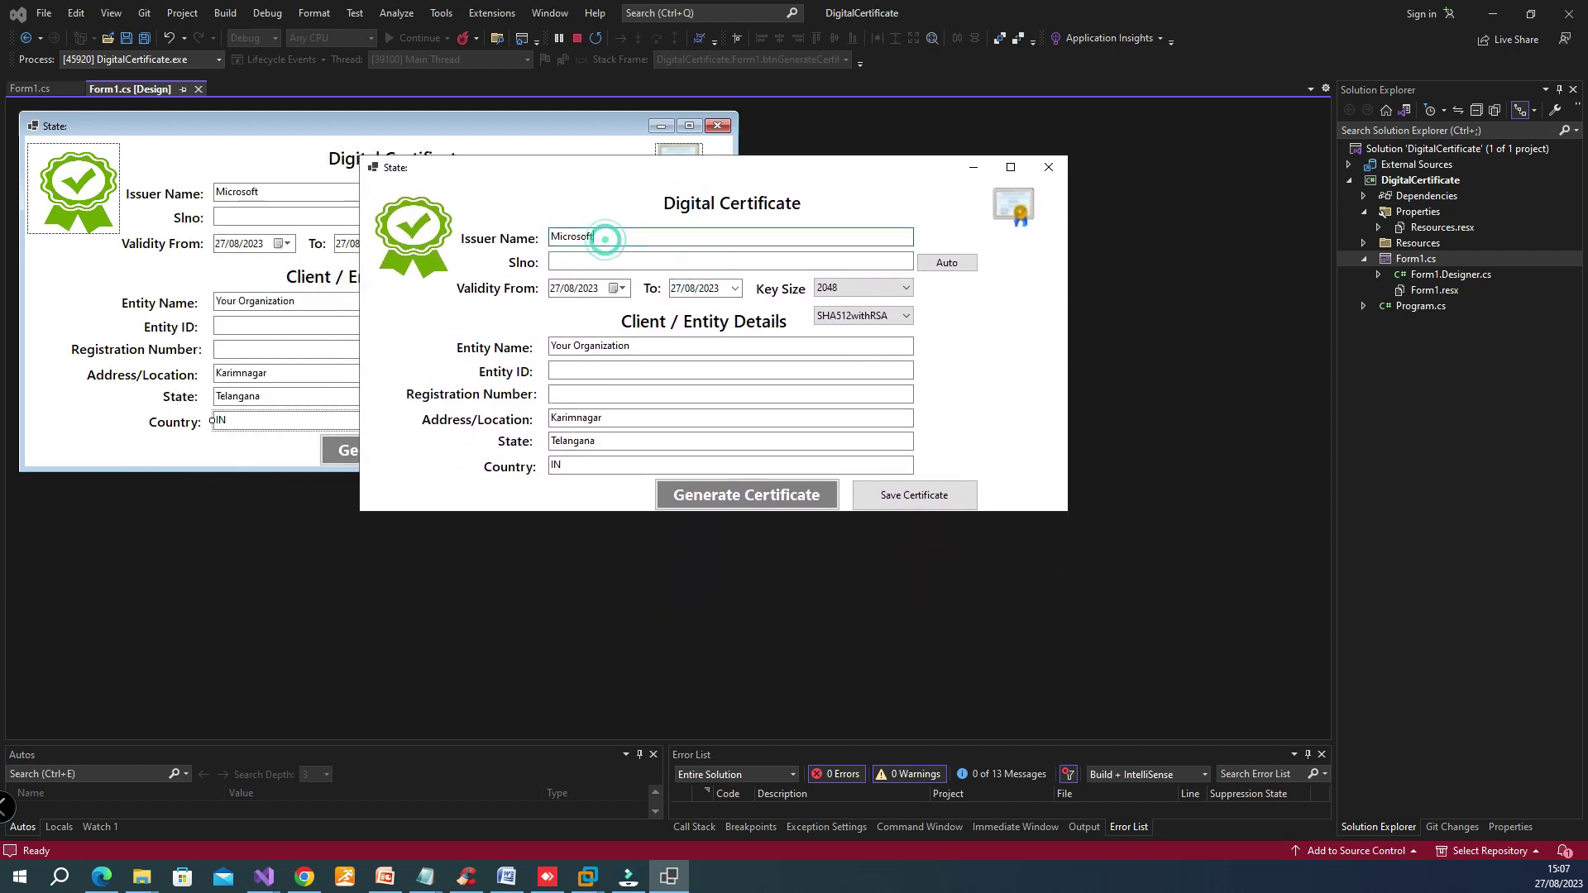
click(579, 237)
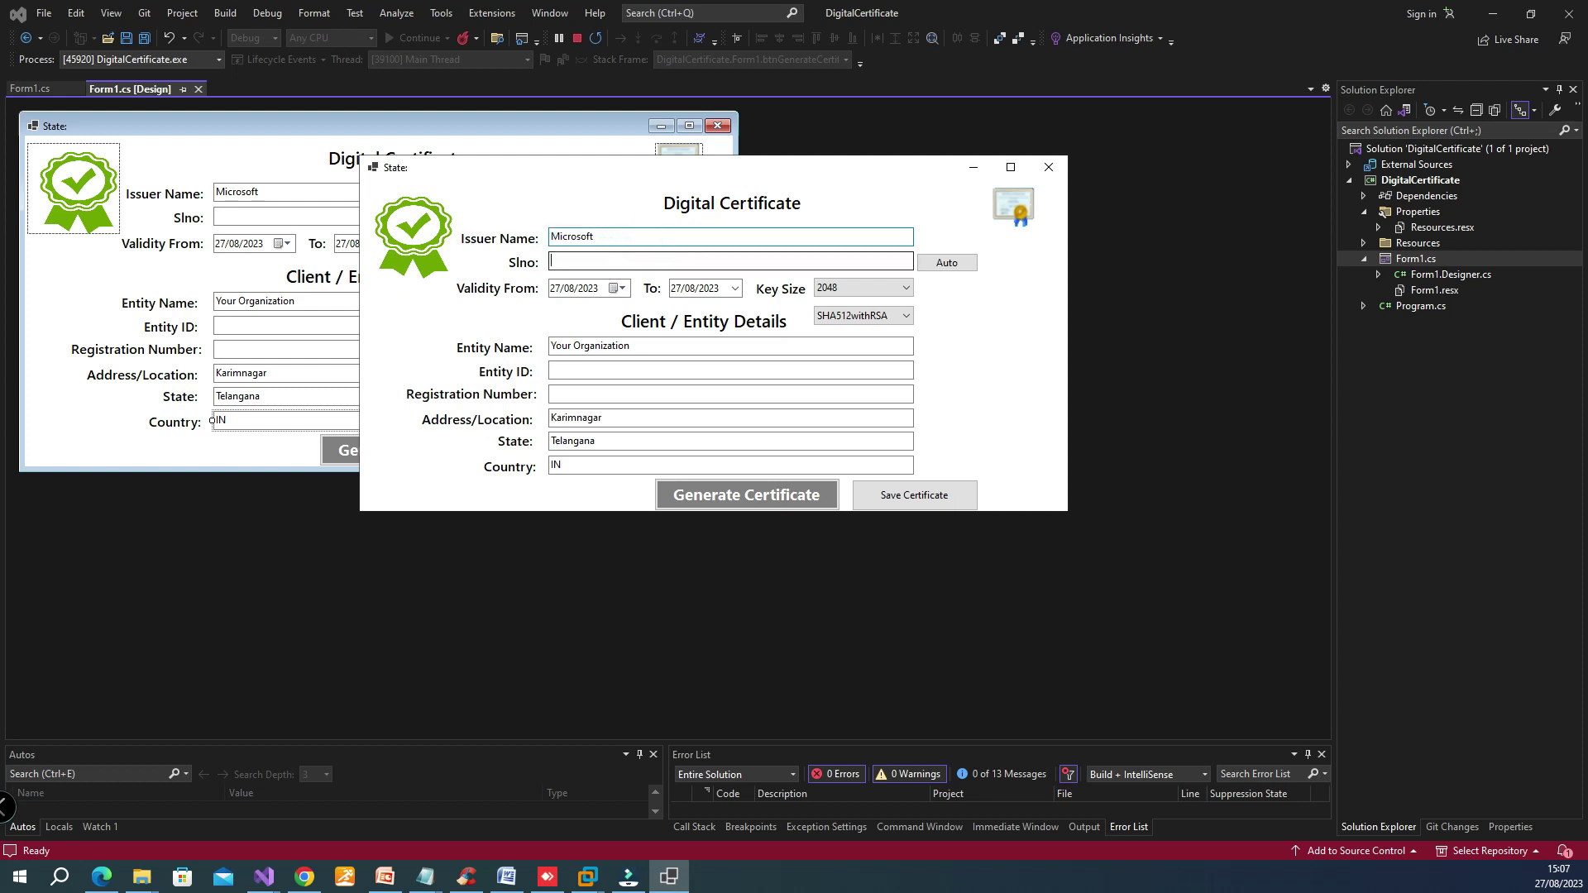
click(577, 263)
click(946, 263)
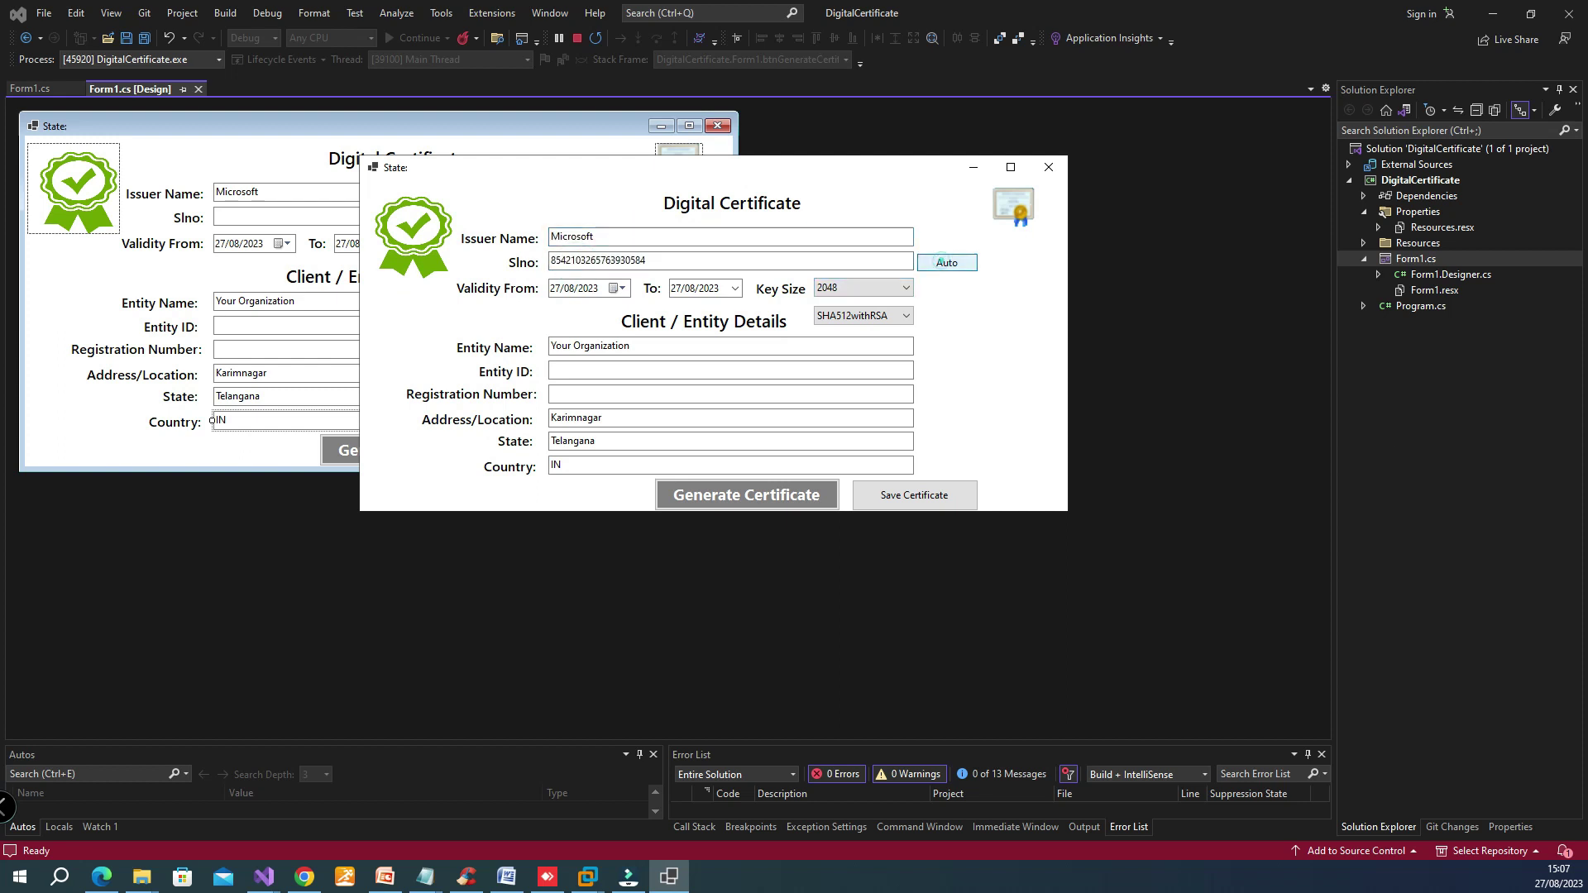
double_click(699, 260)
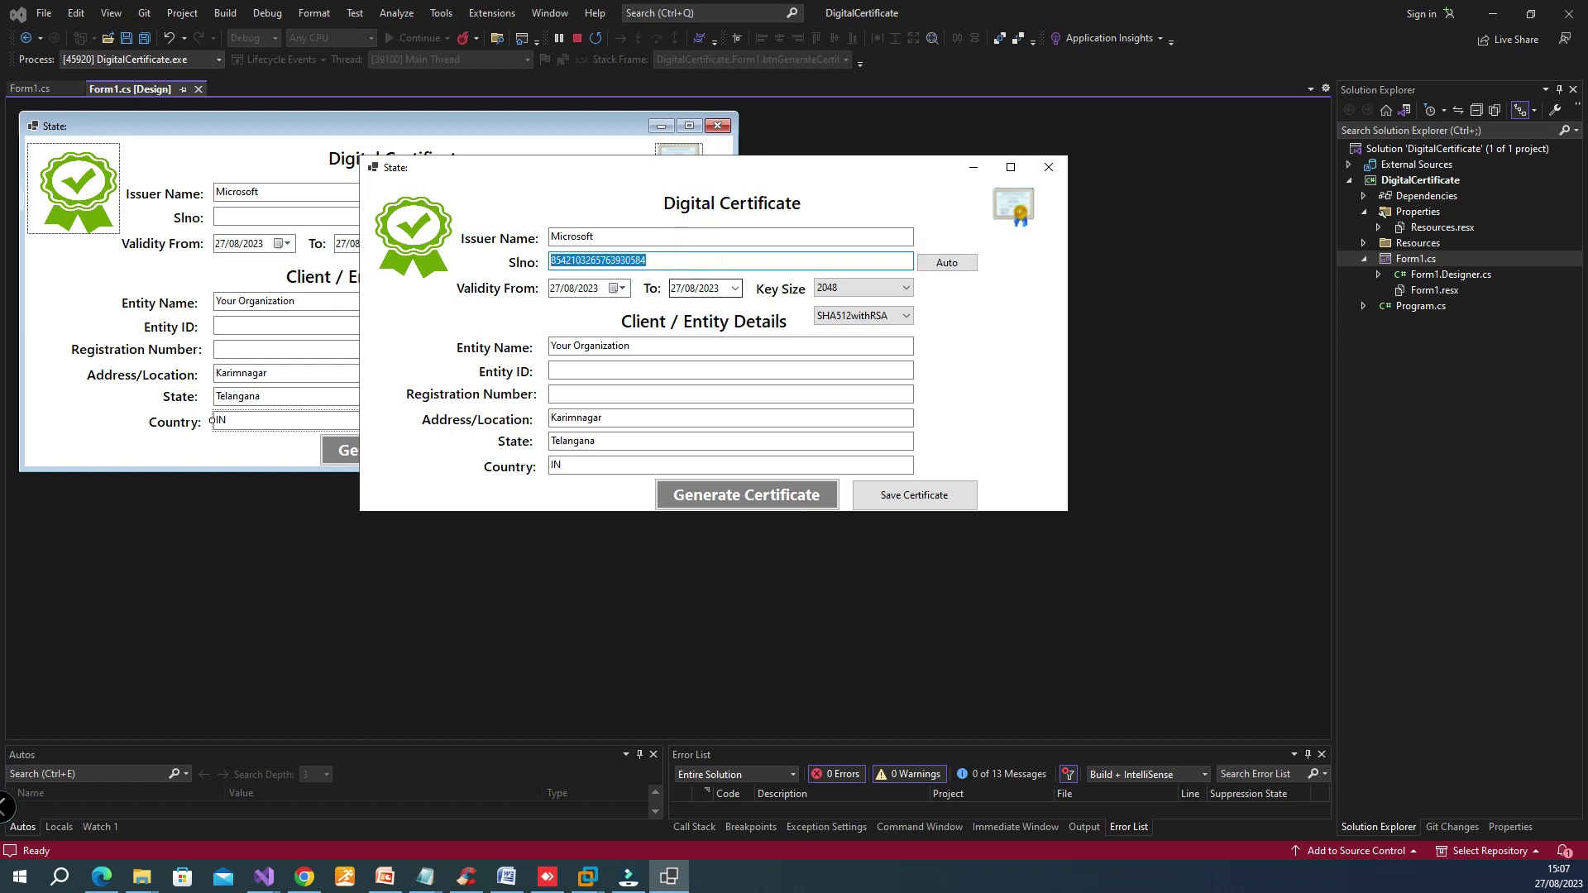
Edit the validity end date, keeping key size 2048 and the SHA512withRSA algorithm.
click(689, 288)
text(1)
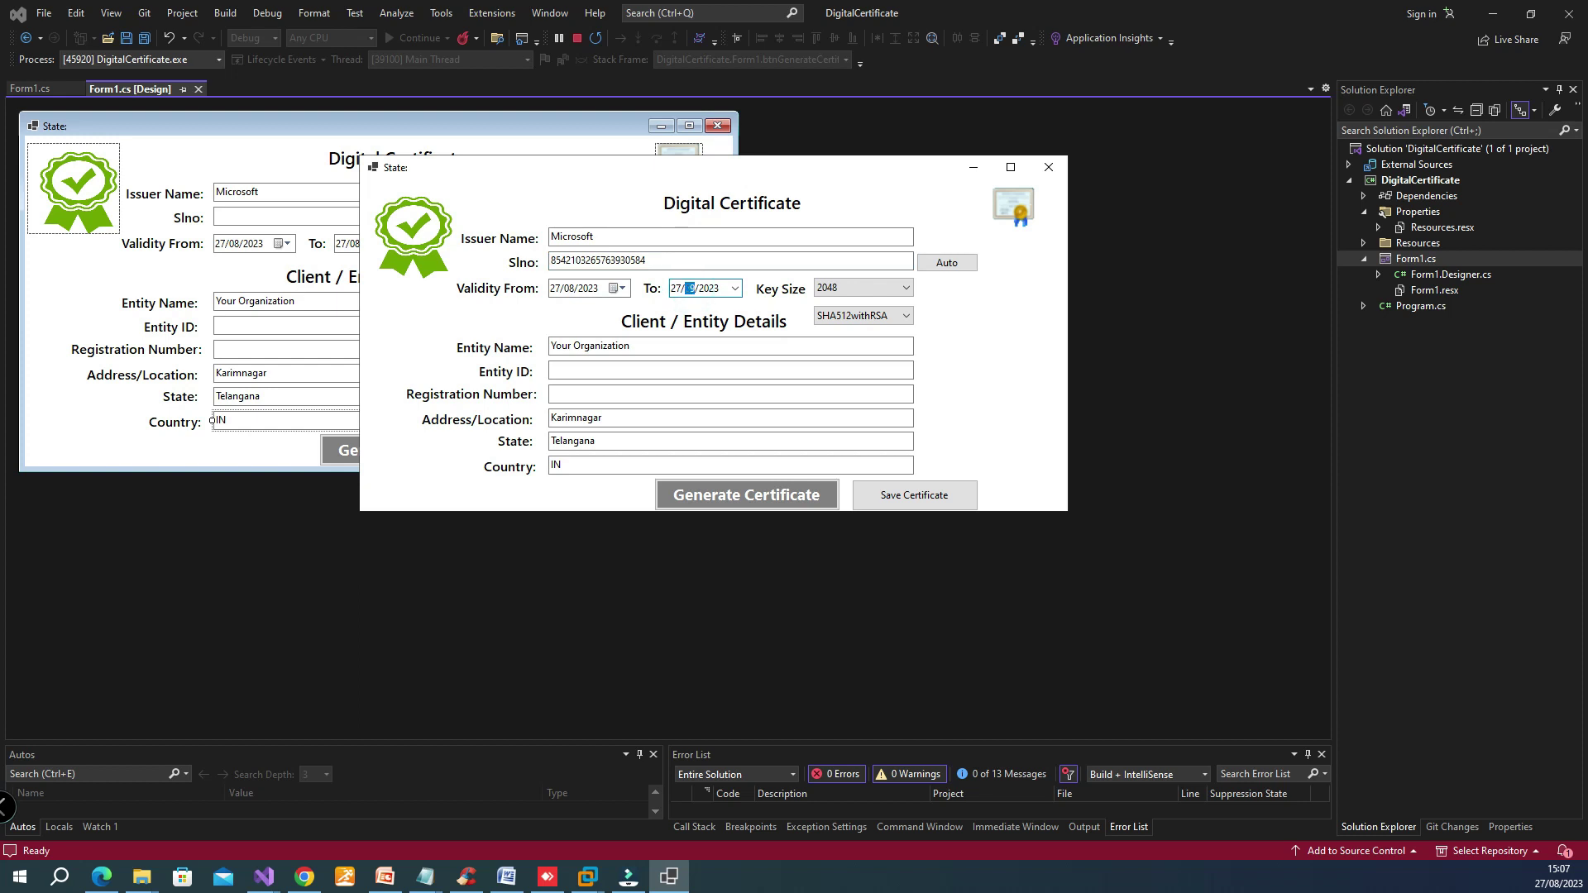
text(9)
click(675, 288)
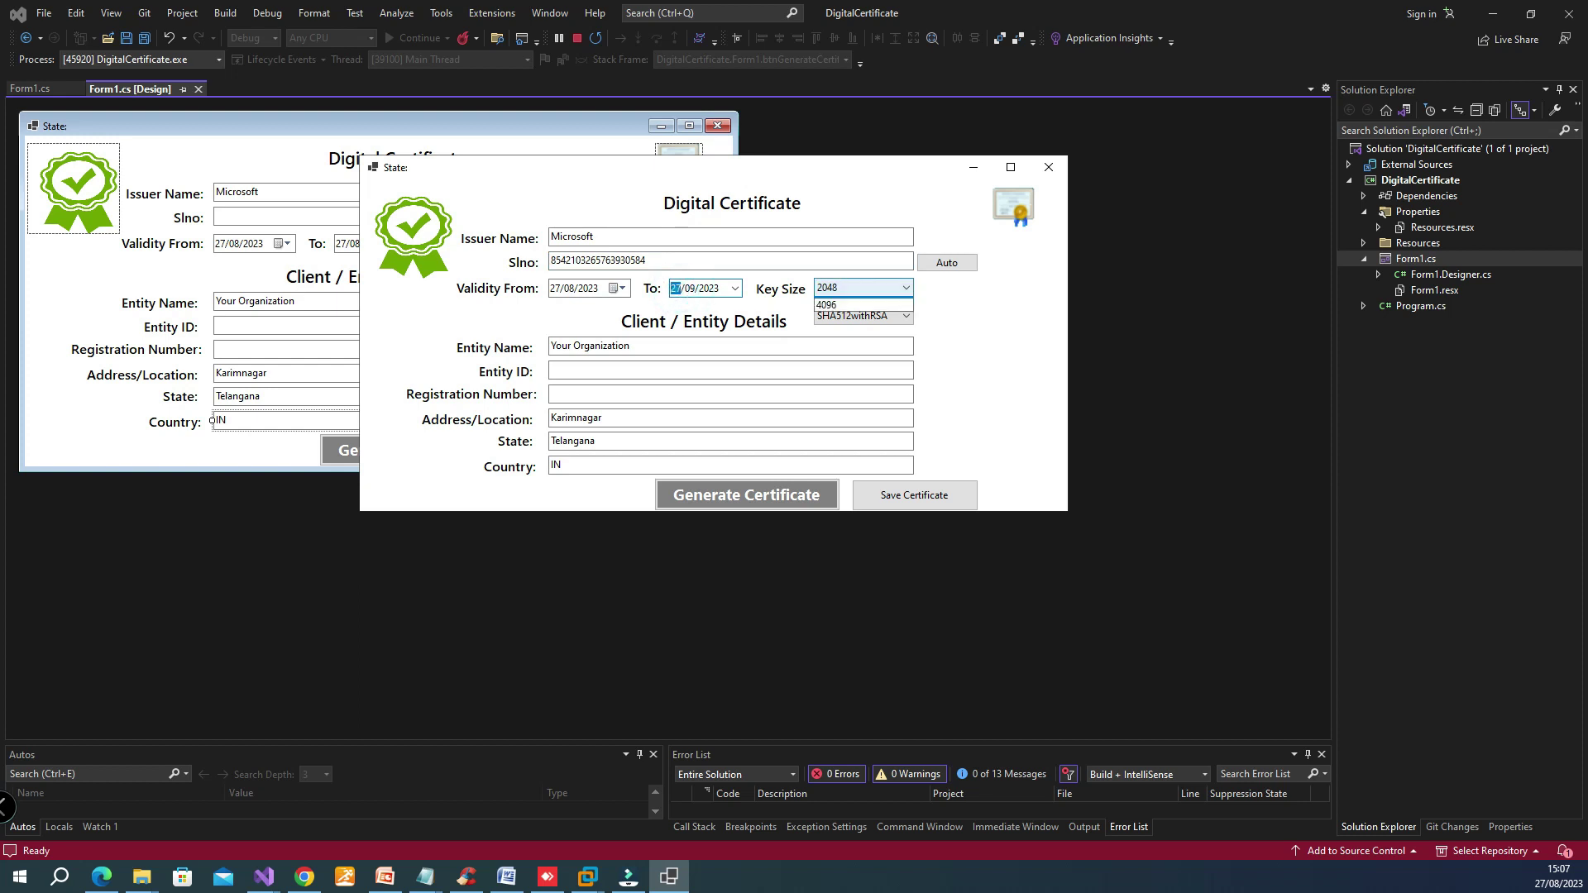
click(862, 289)
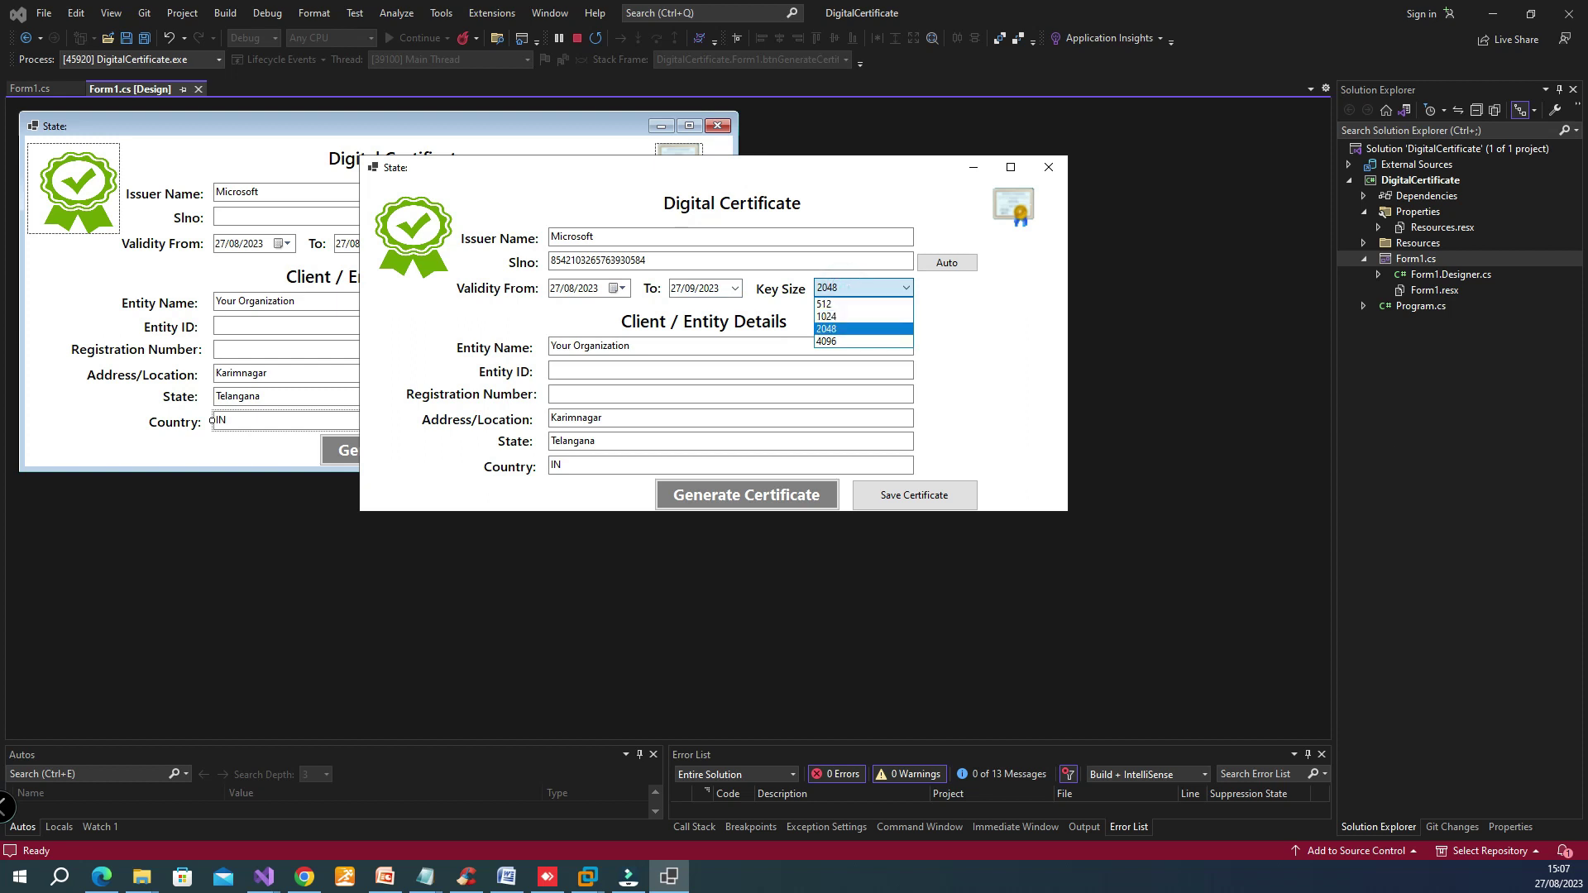
click(850, 327)
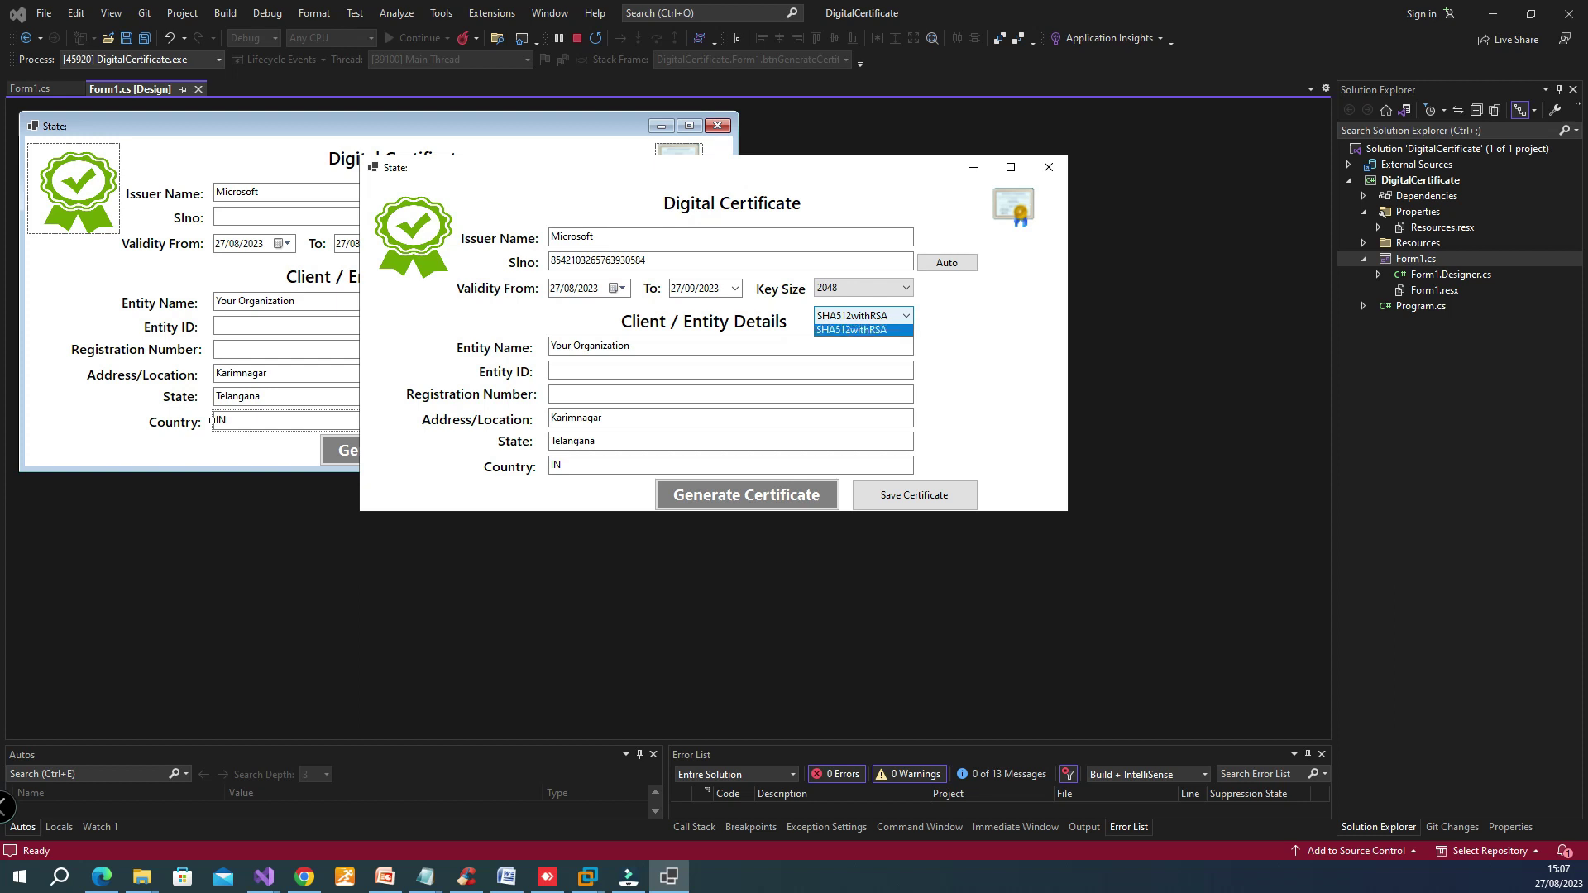
click(863, 316)
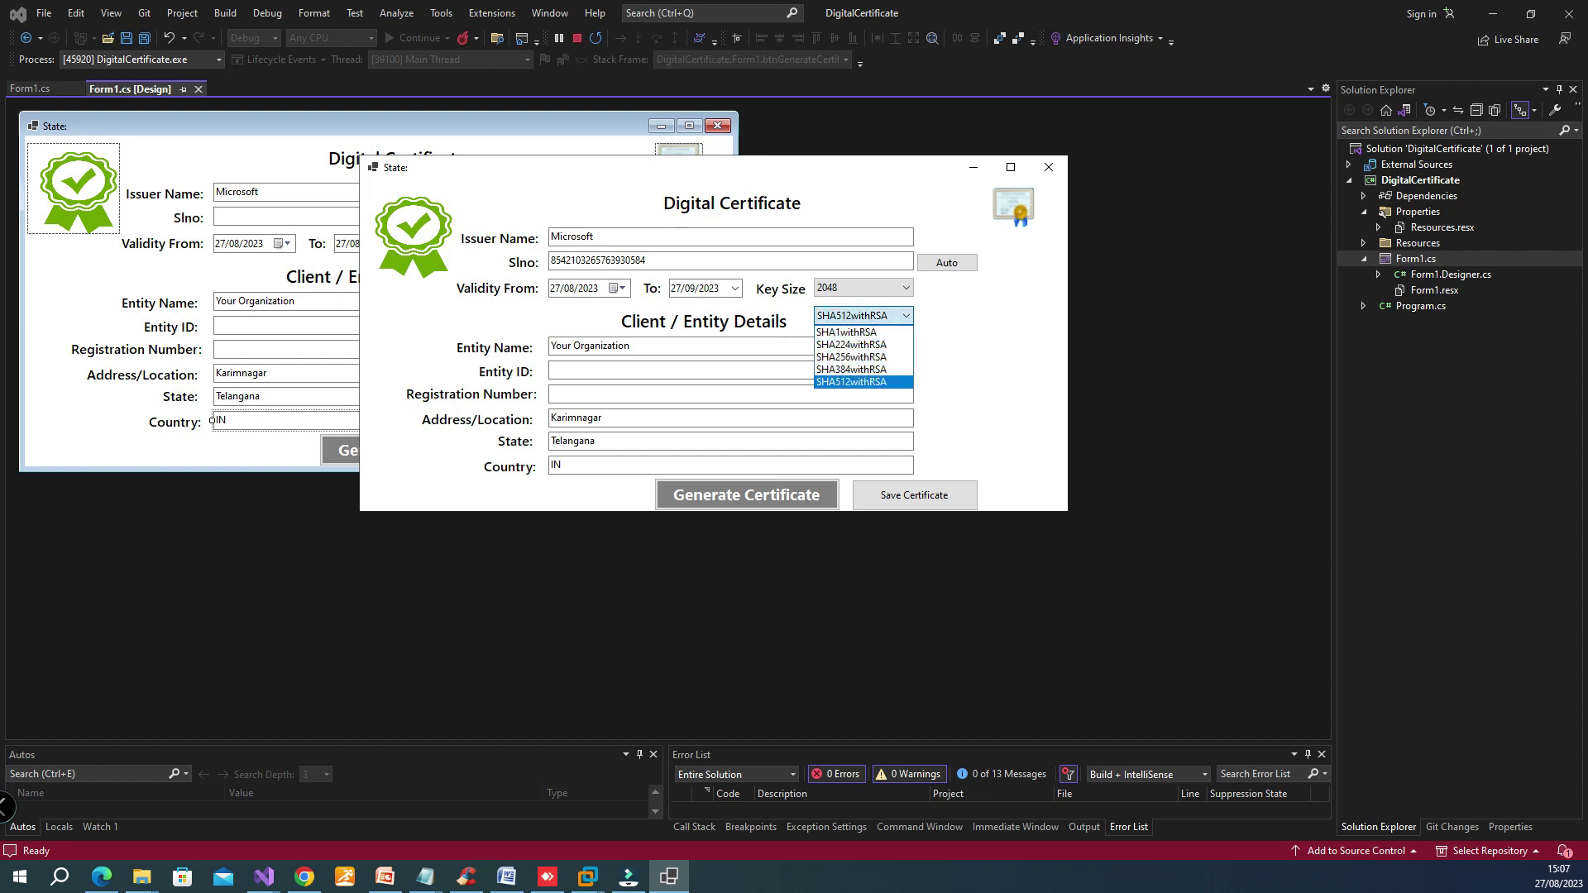
click(863, 381)
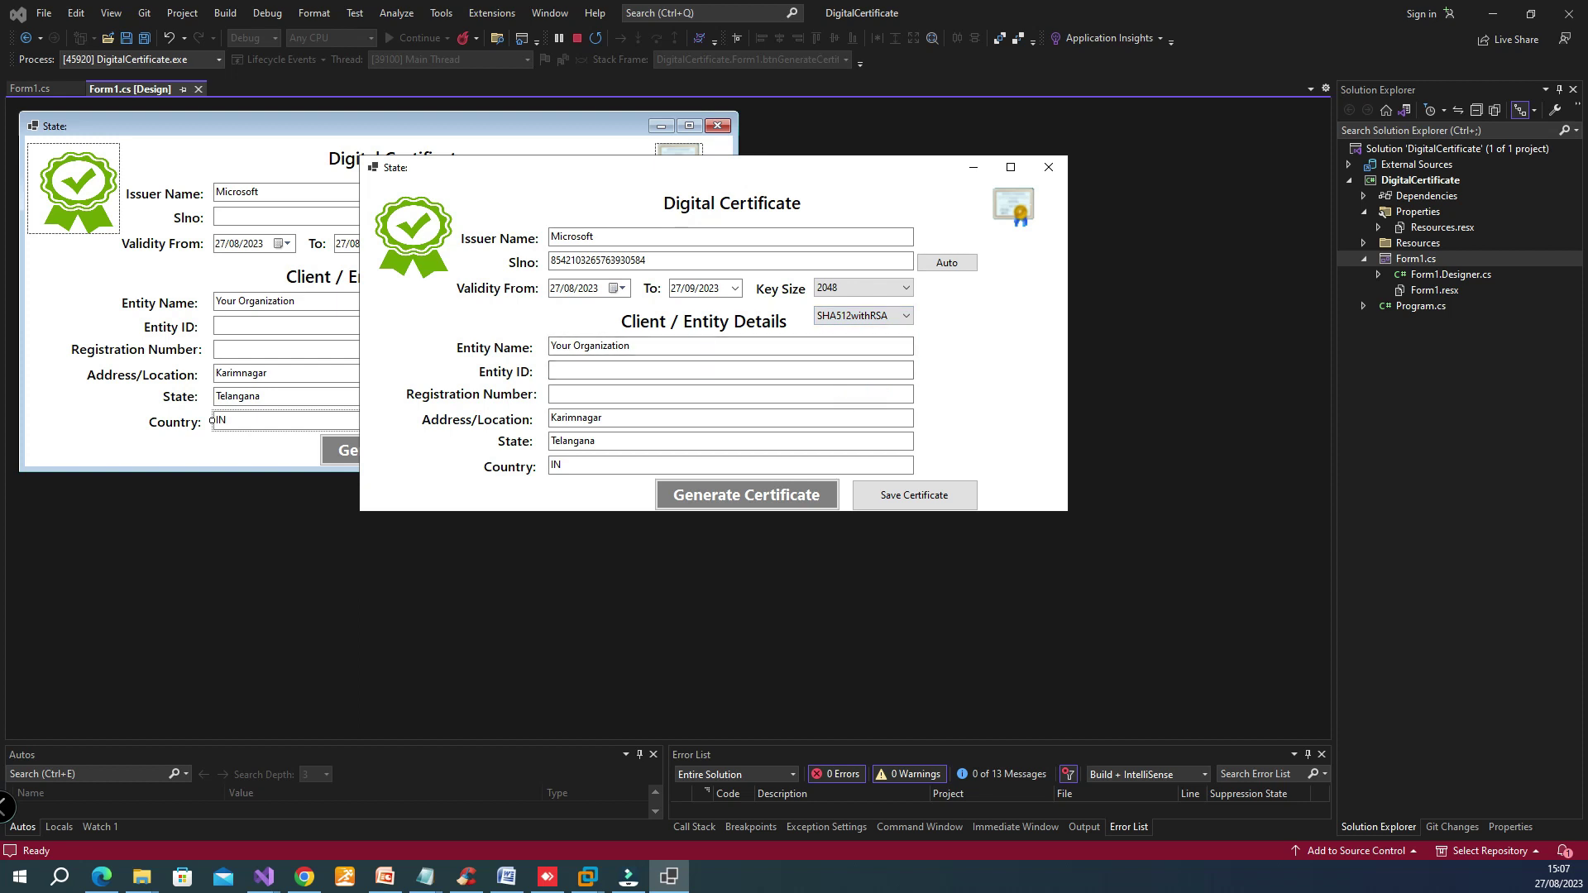
Fill entity name, Entity ID, Registration Number, Address, State and Country, then generate the certificate.
double_click(589, 345)
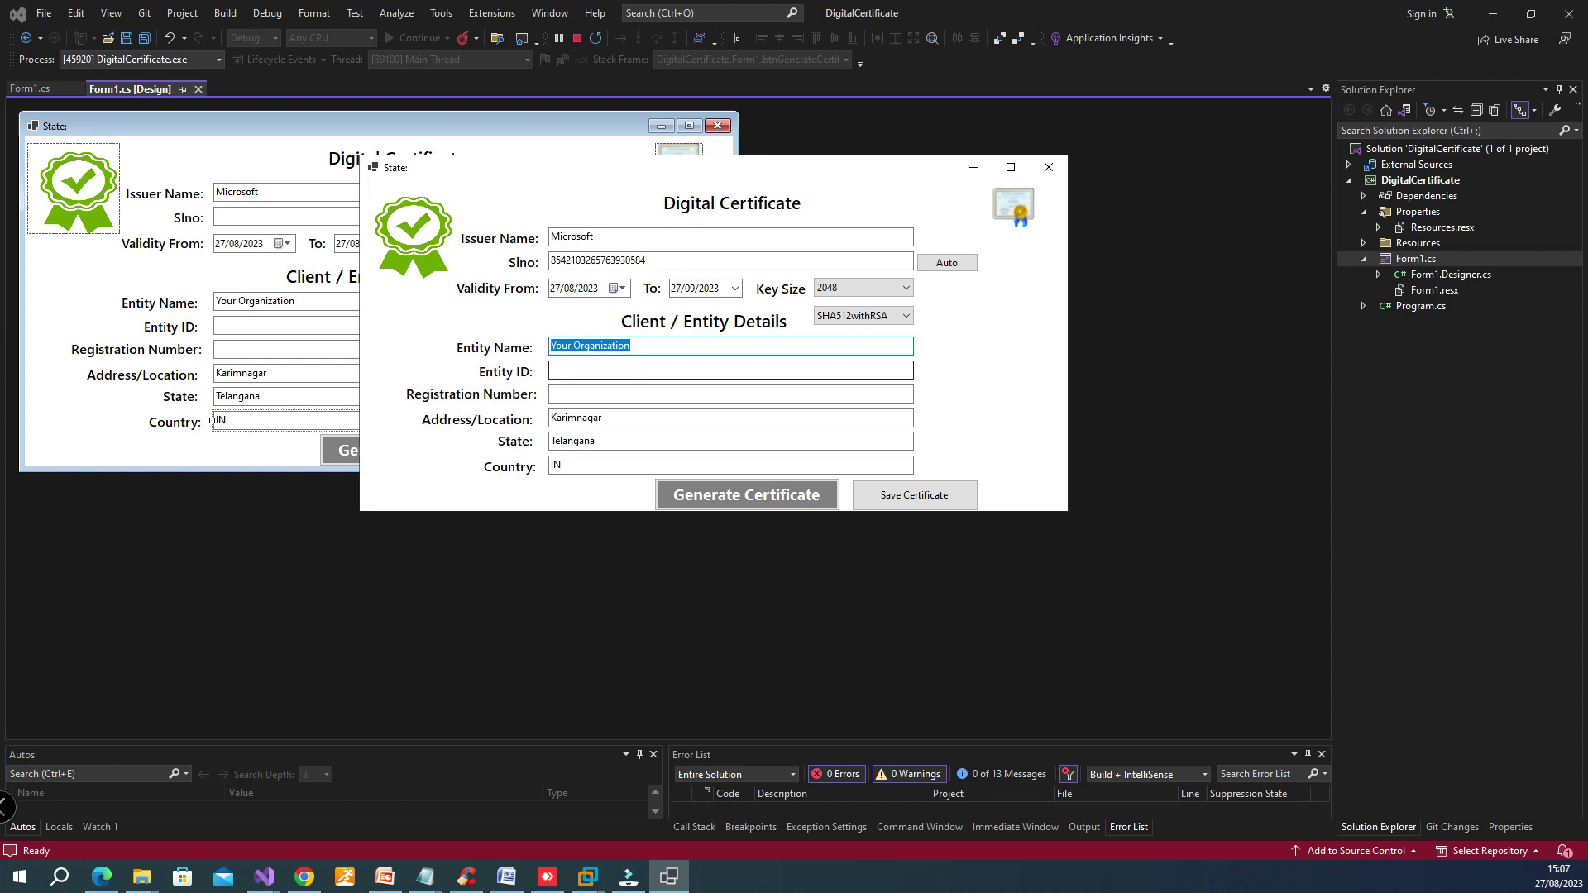
click(731, 371)
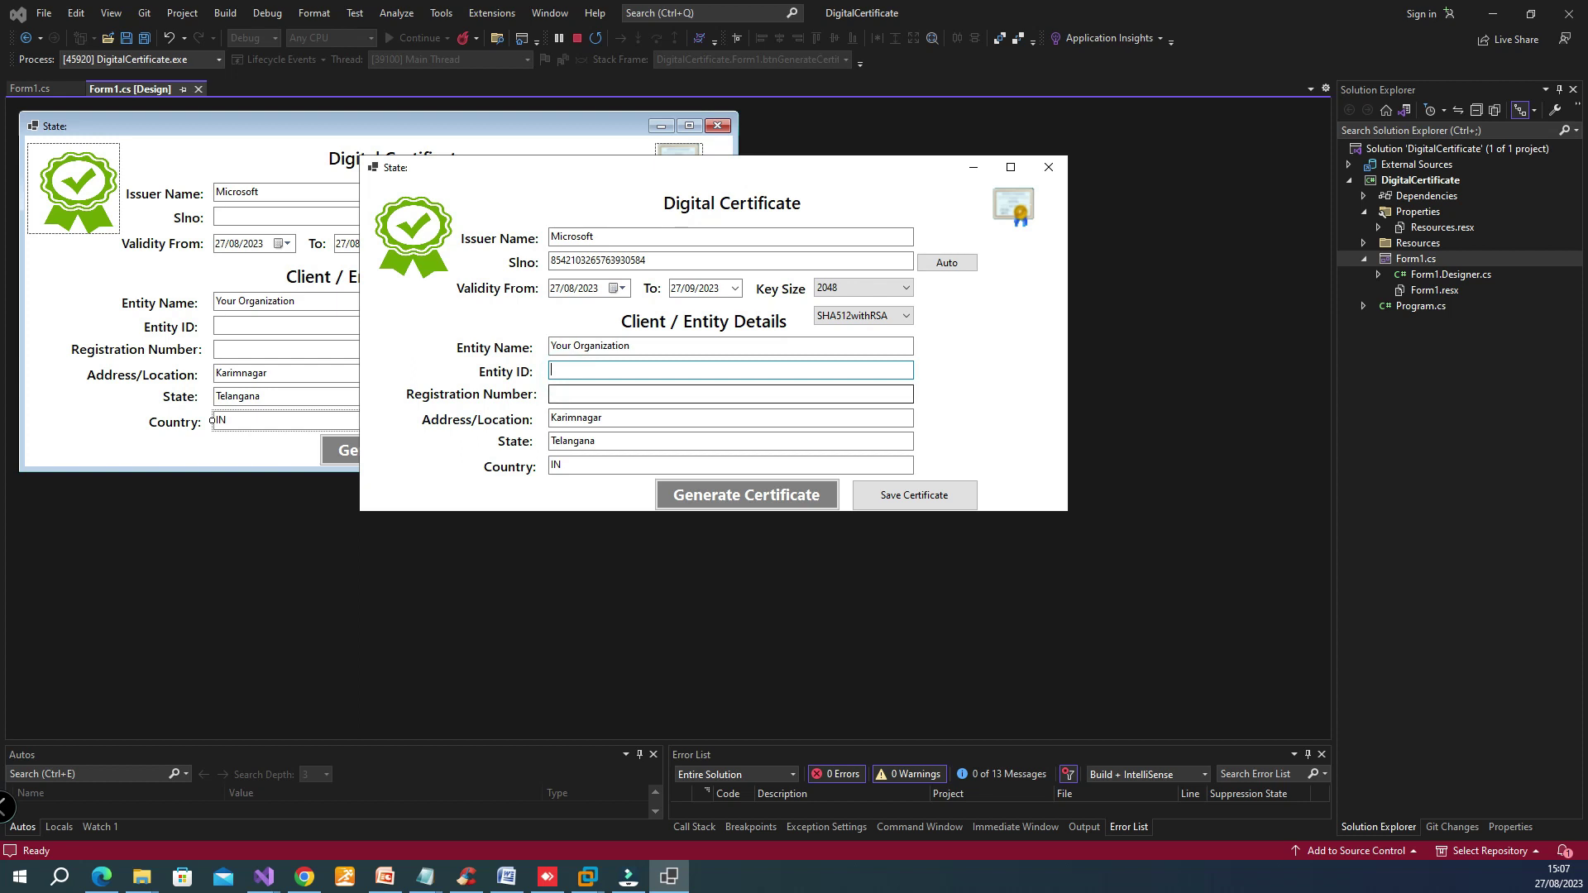
click(572, 394)
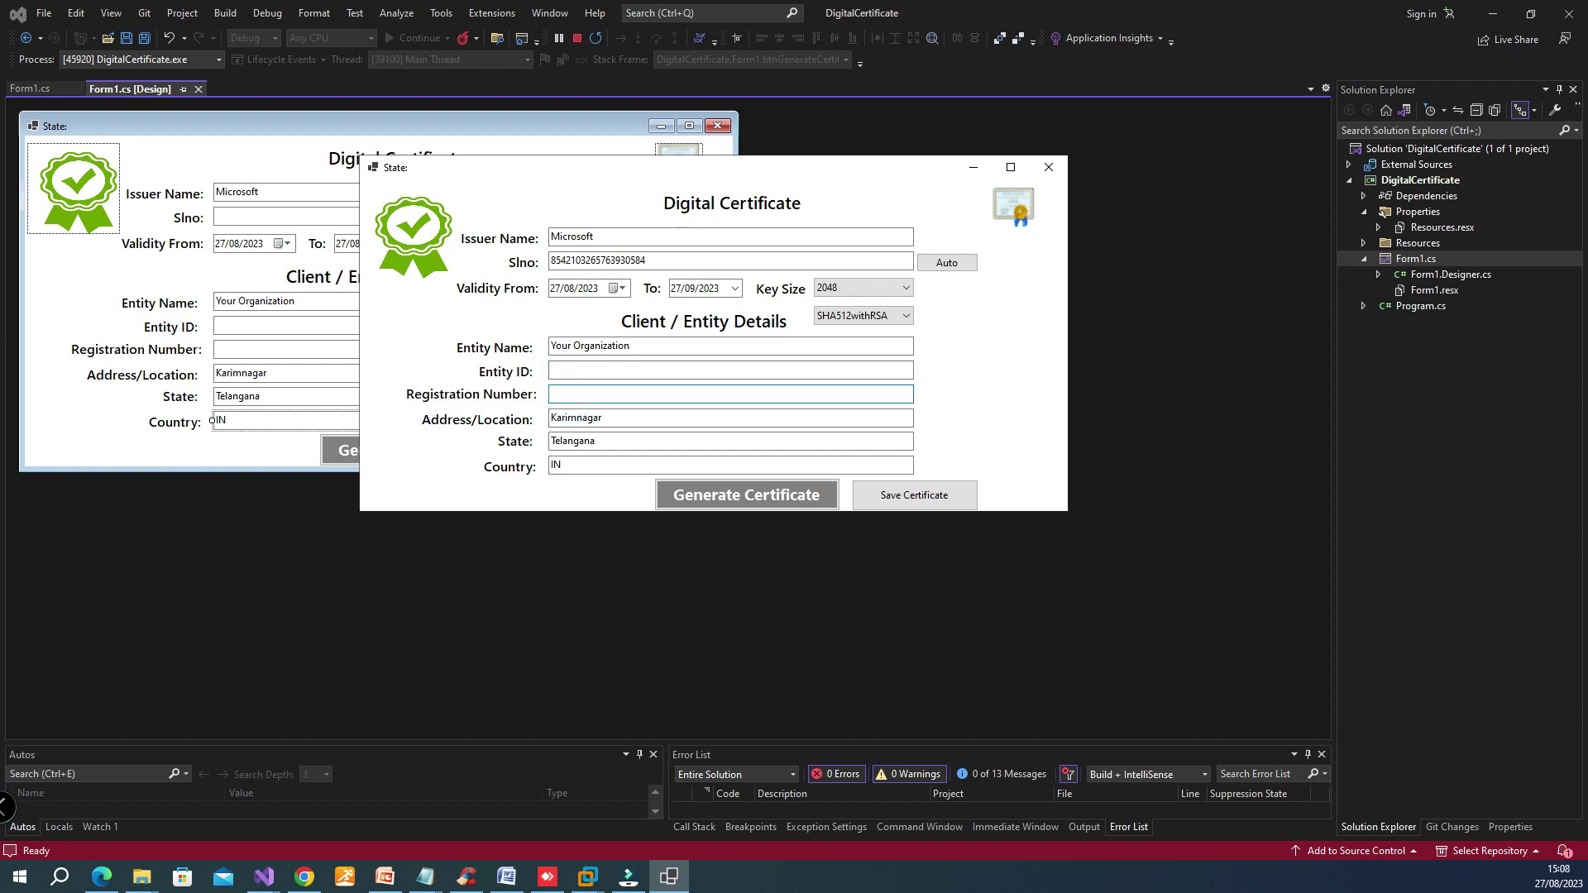
click(595, 370)
text(123456)
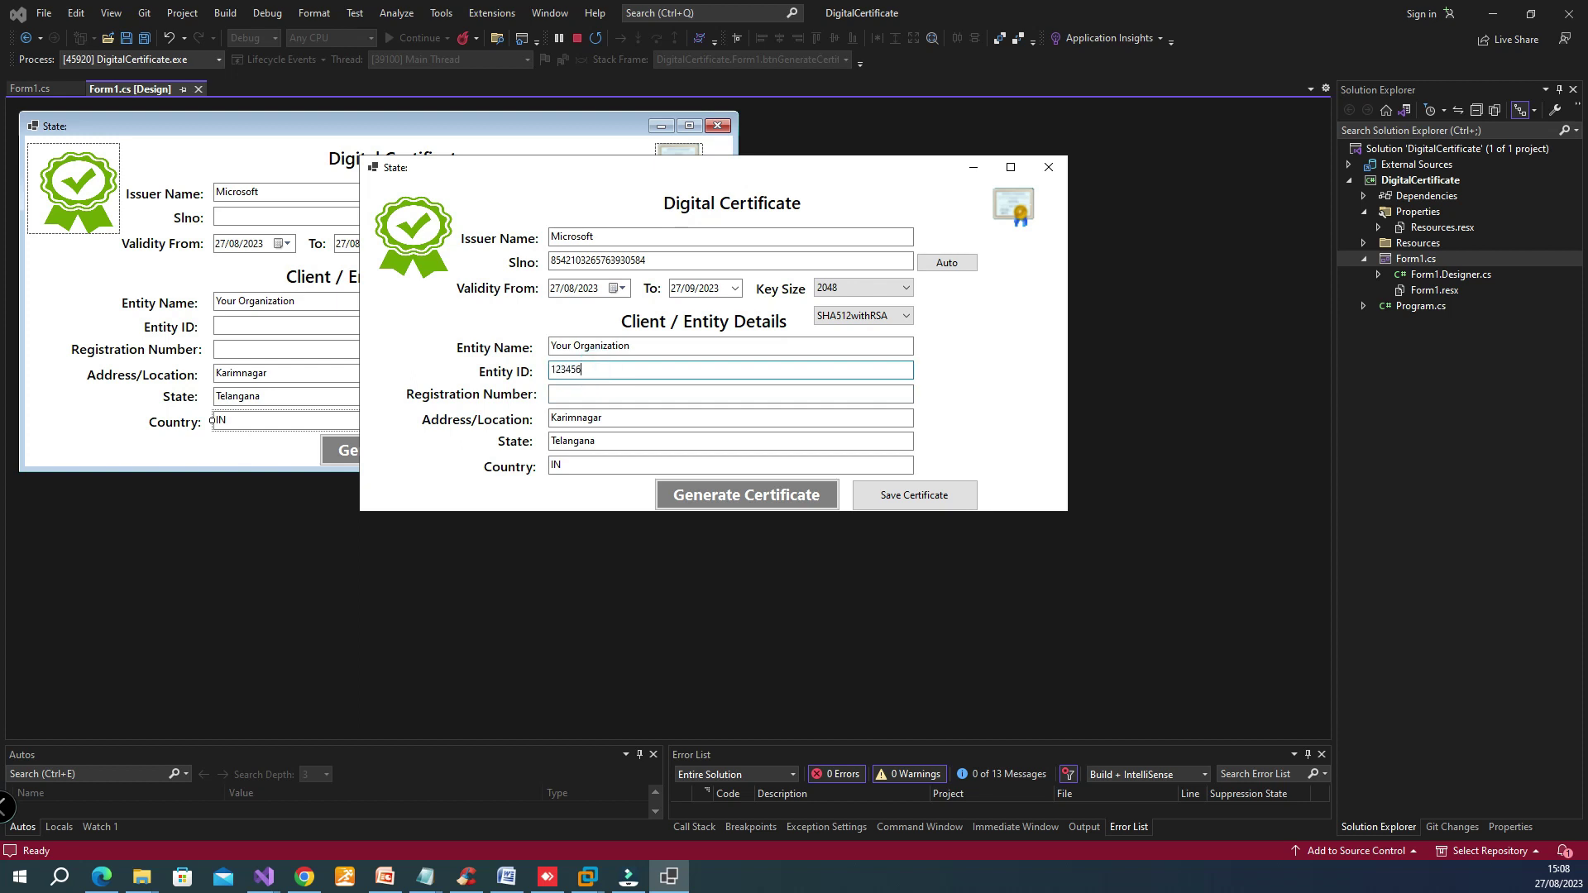
click(568, 394)
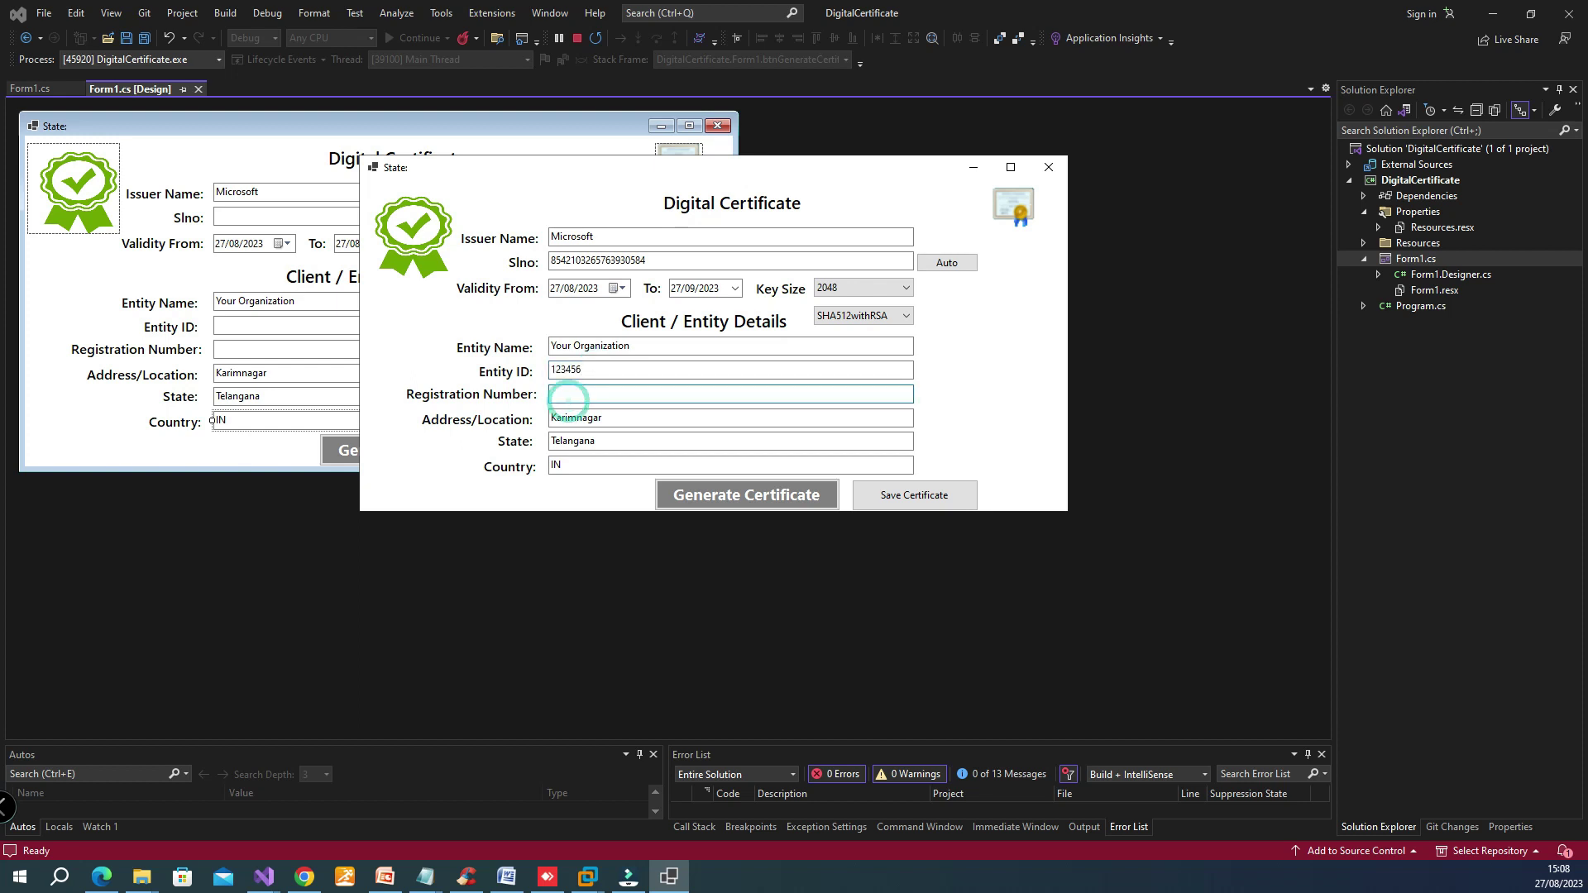
text(654321)
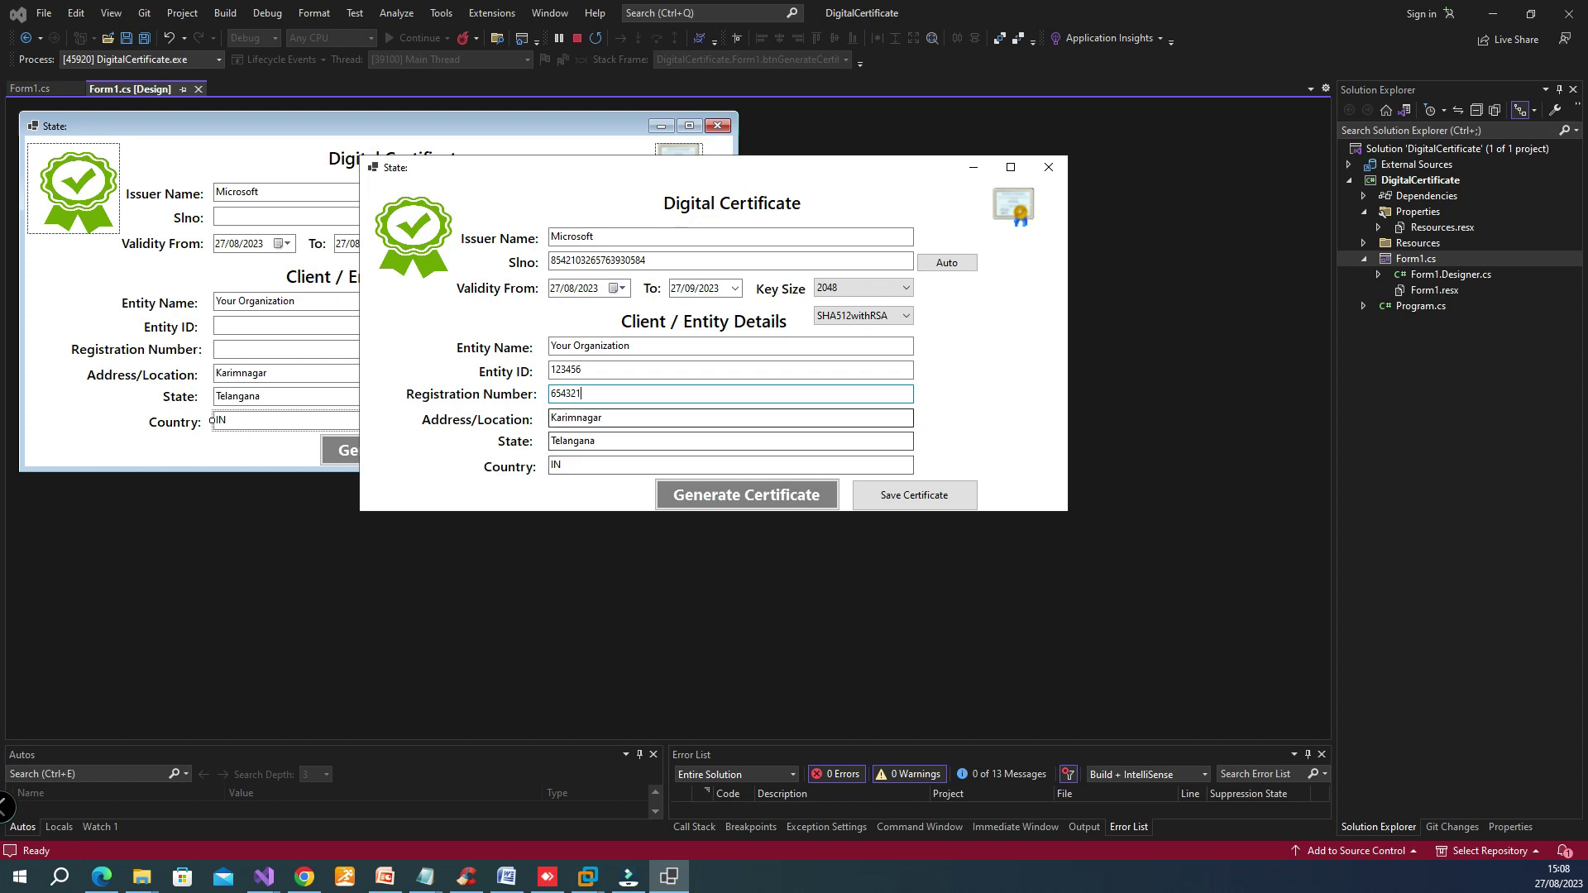
click(620, 417)
click(620, 440)
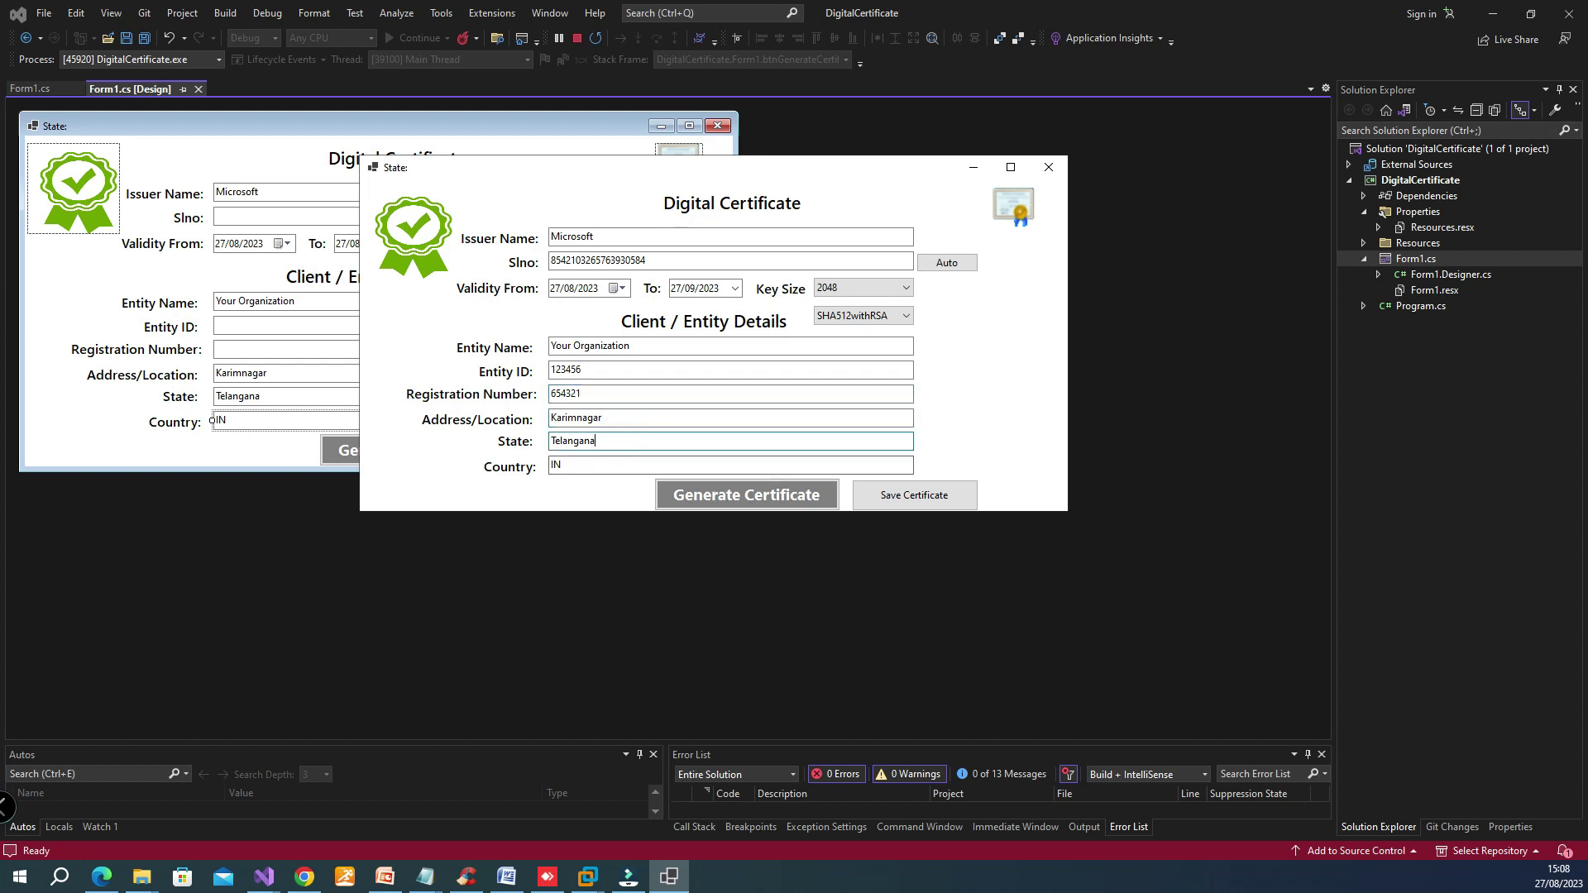
click(574, 466)
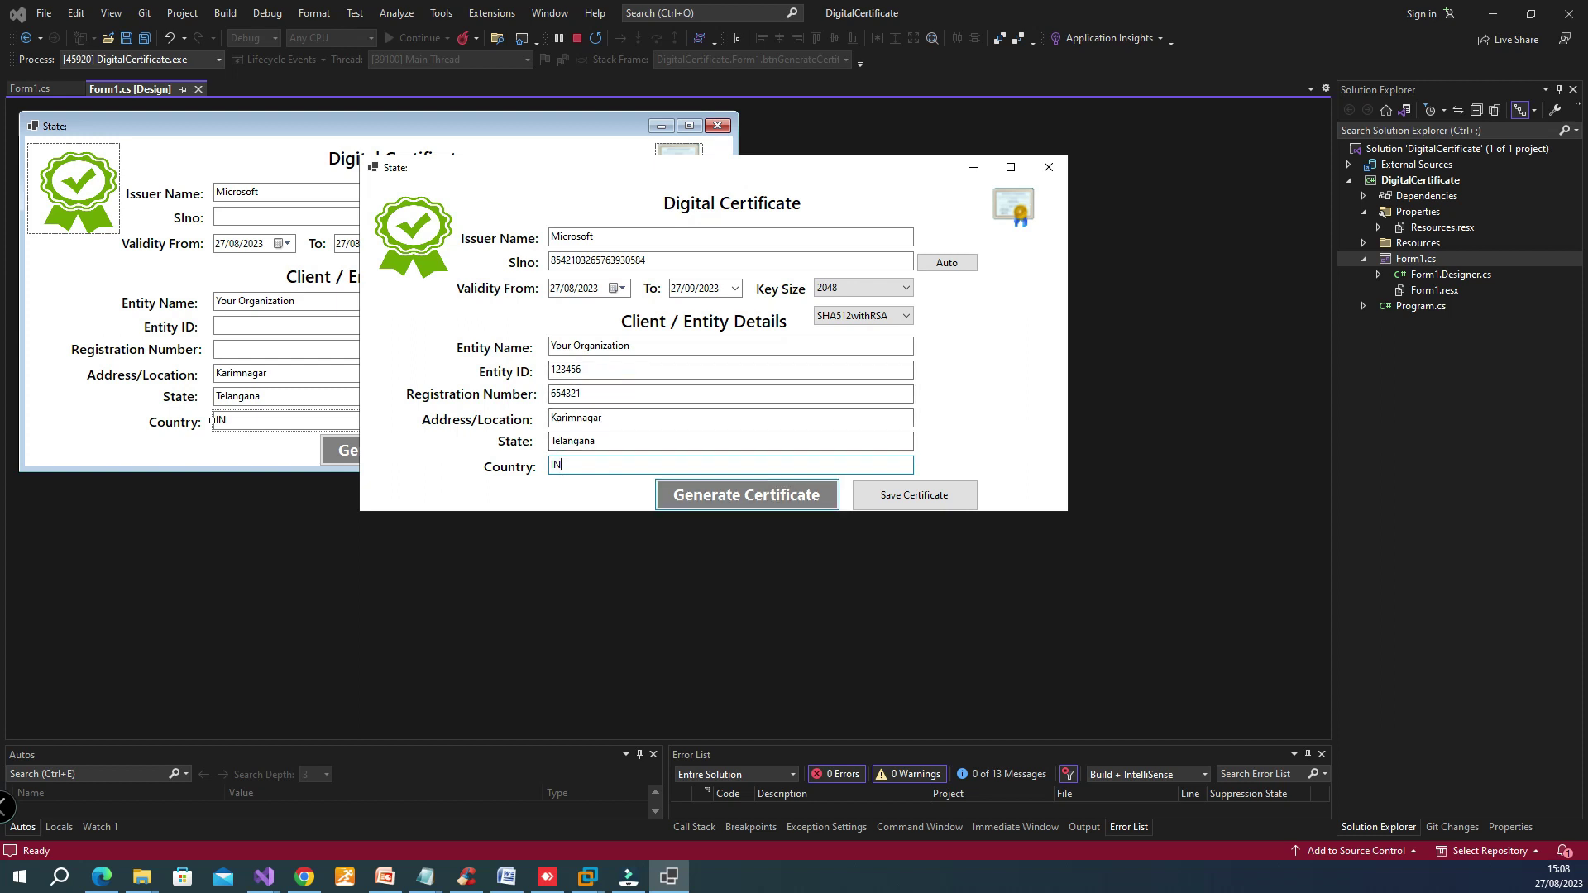
click(745, 494)
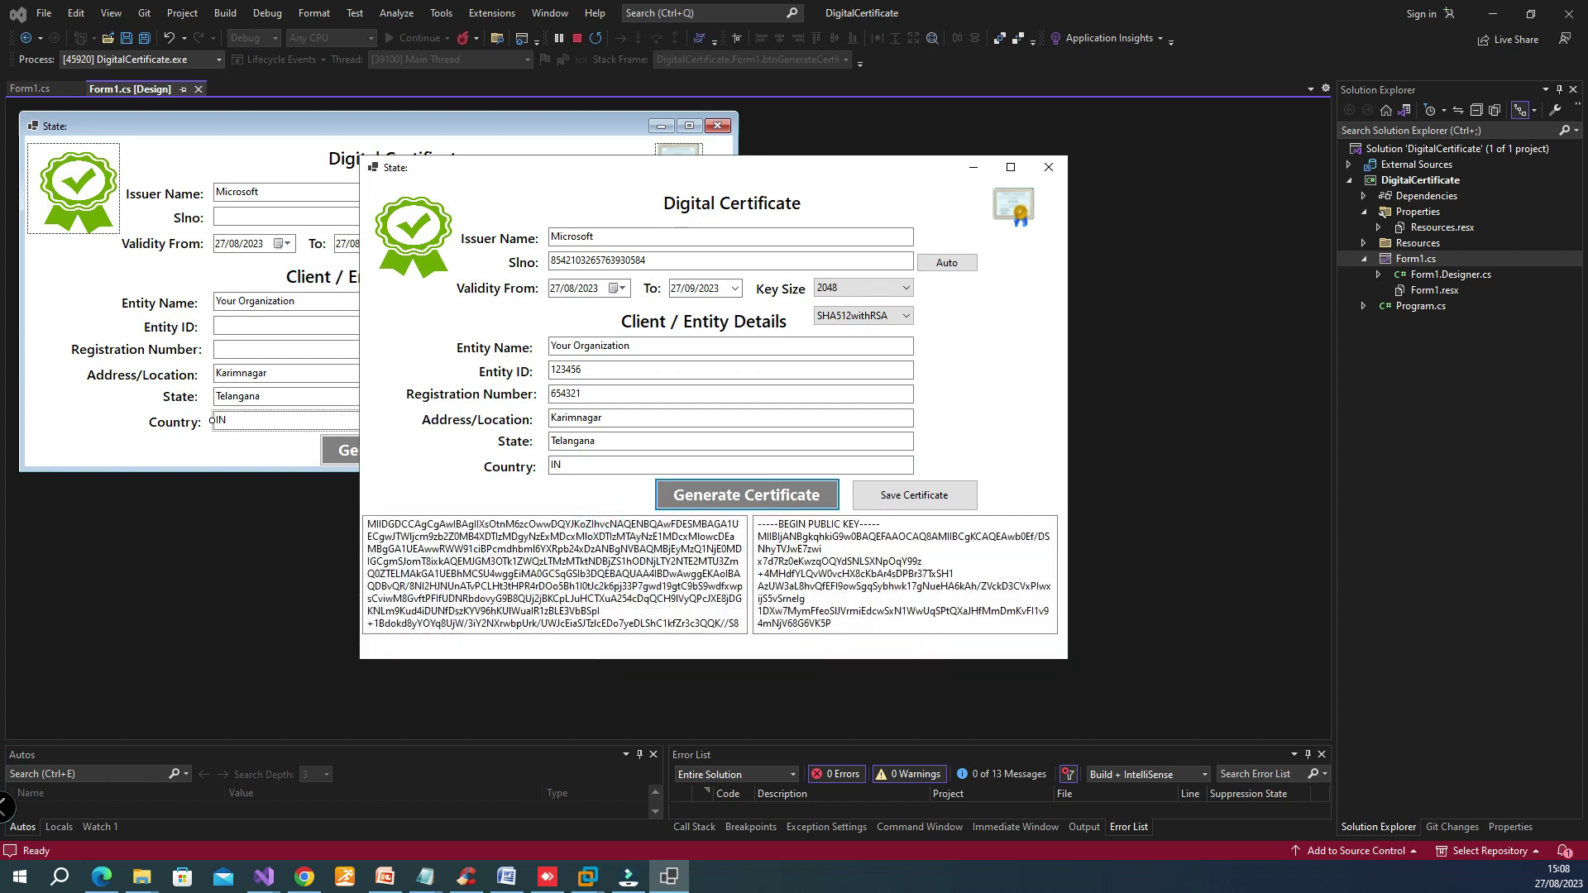
Select all of the generated certificate and public key text, then save the certificate.
key(ctrl+a)
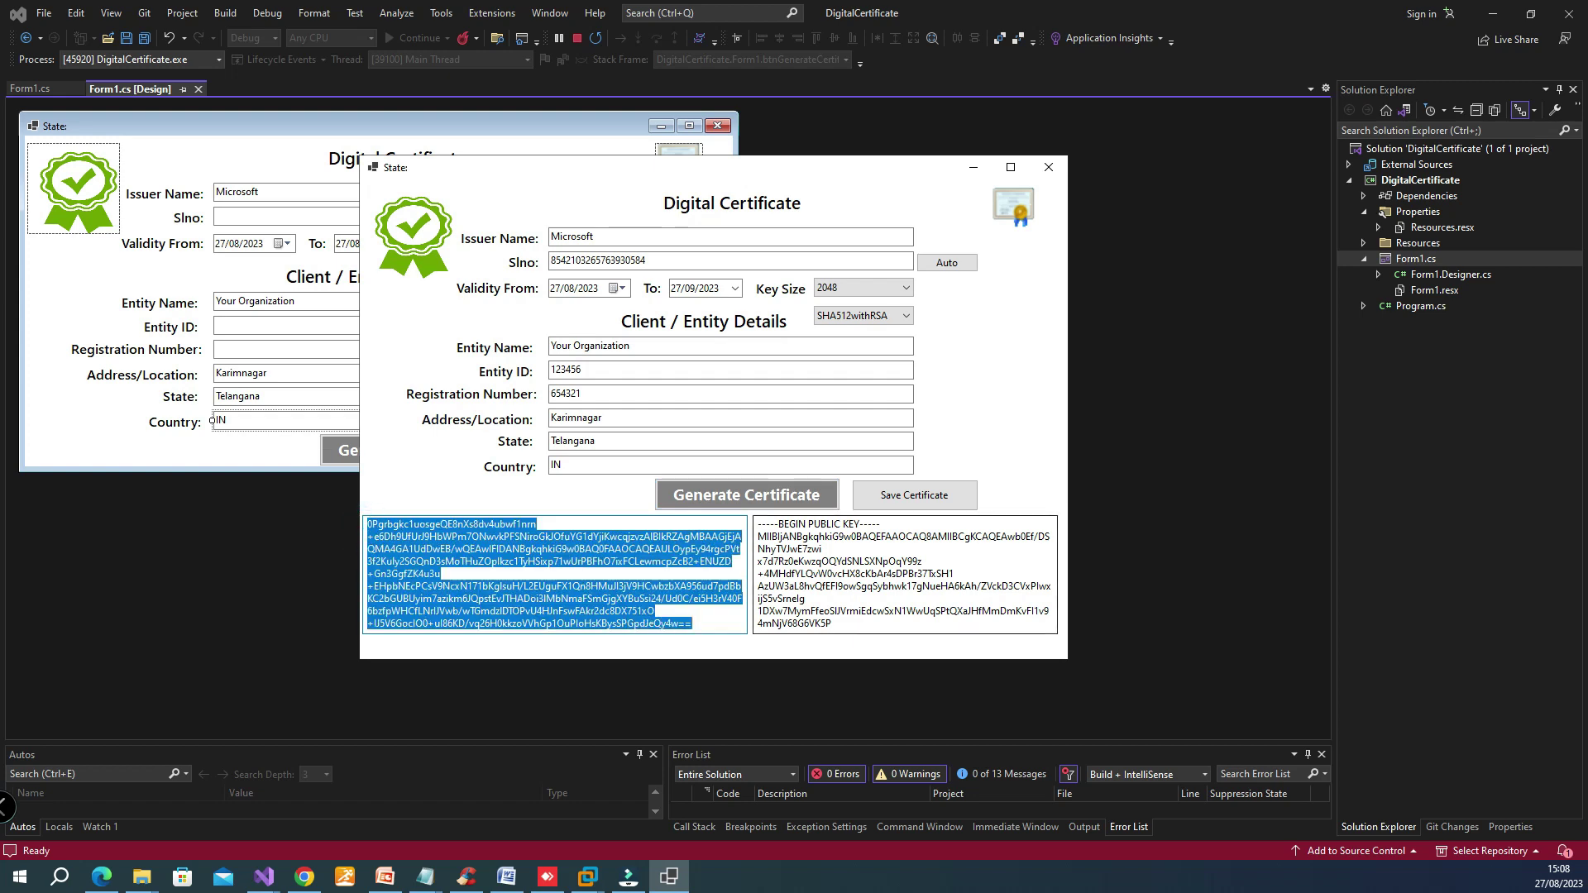
key(Tab)
key(ctrl+a)
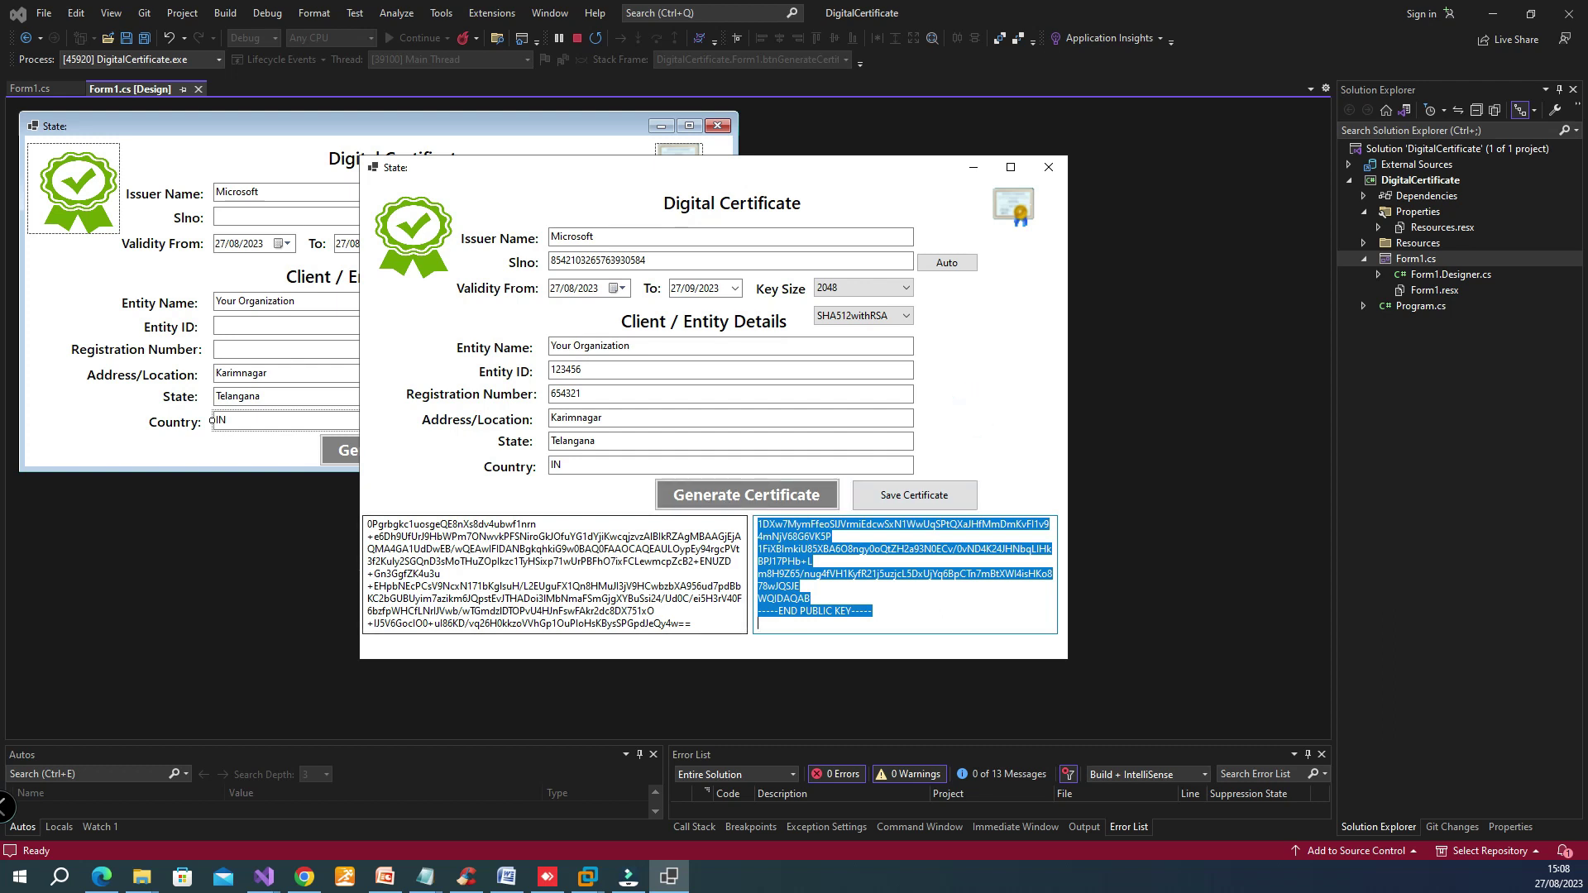
click(914, 495)
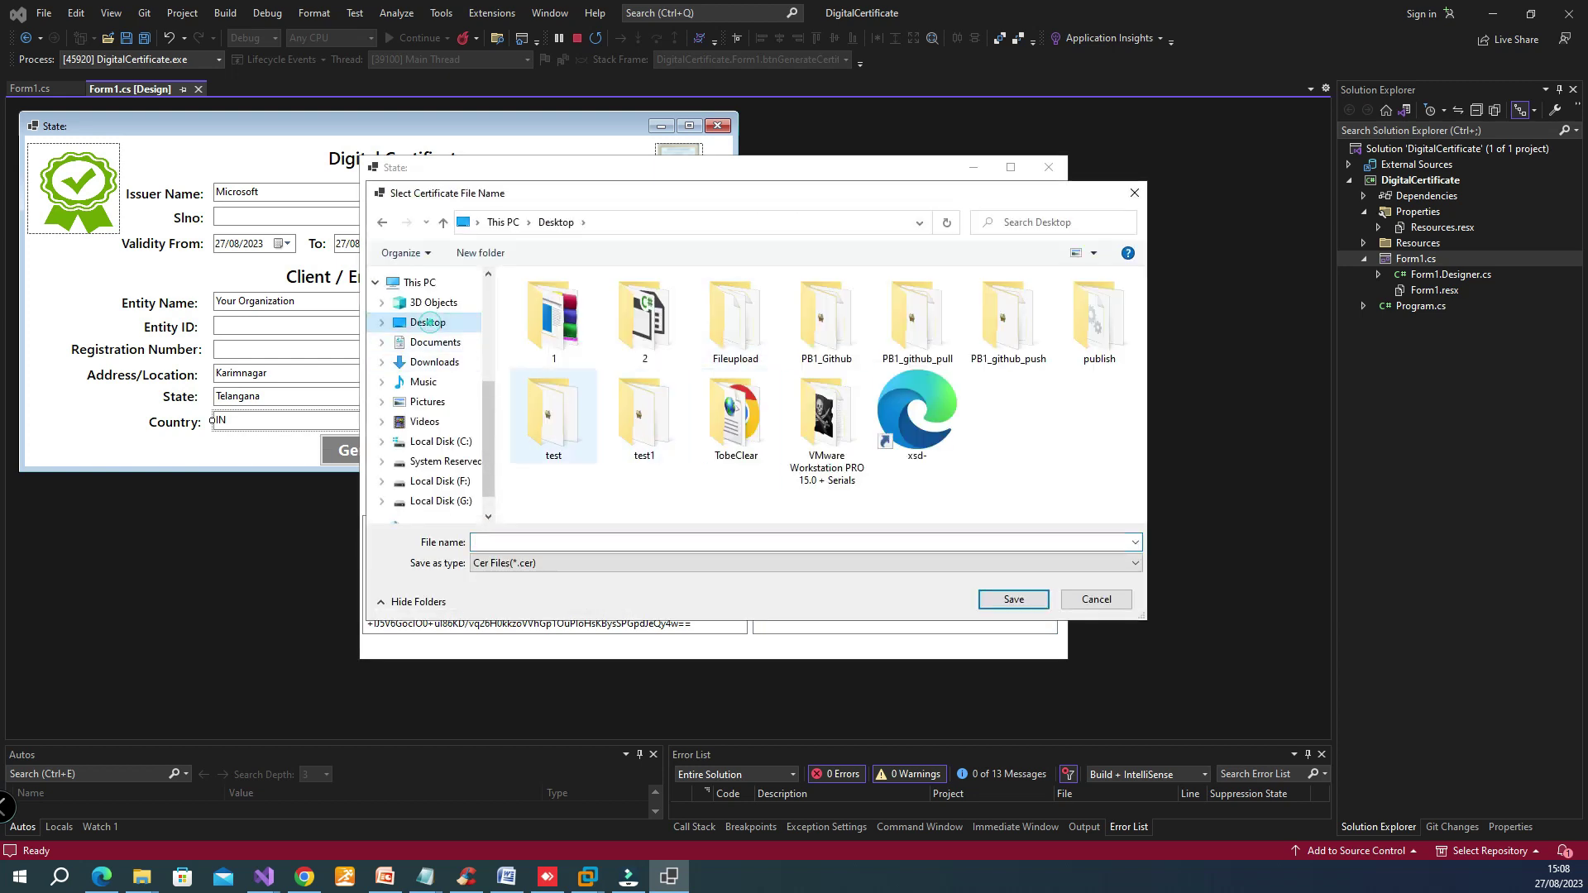
Save the certificate as MyCert on the Desktop and show the desktop.
click(499, 540)
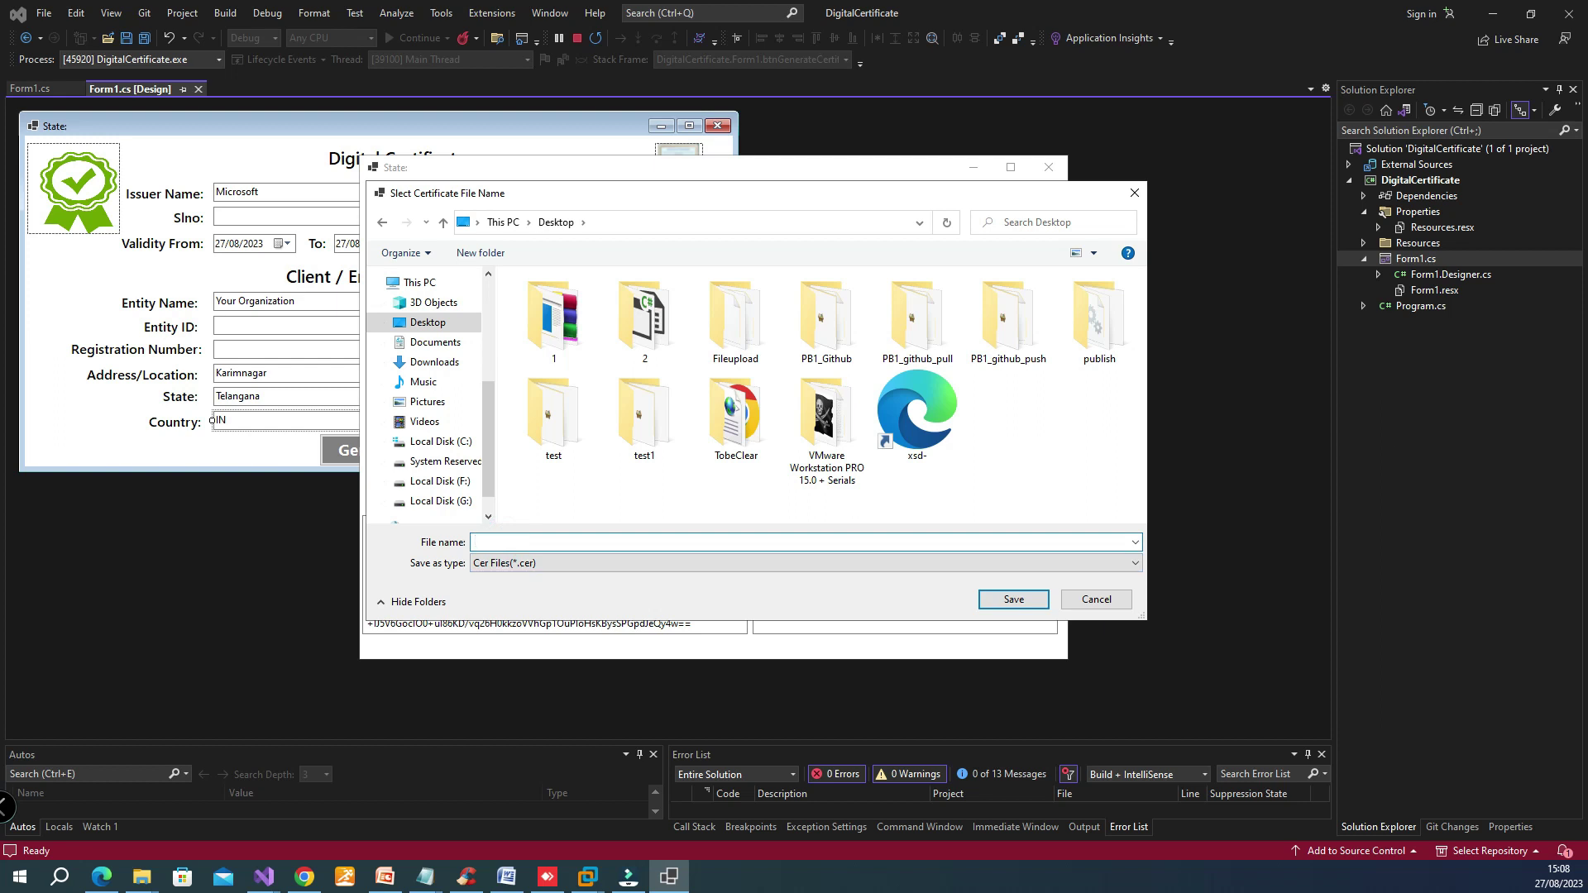
text(My)
text(Cert)
key(Return)
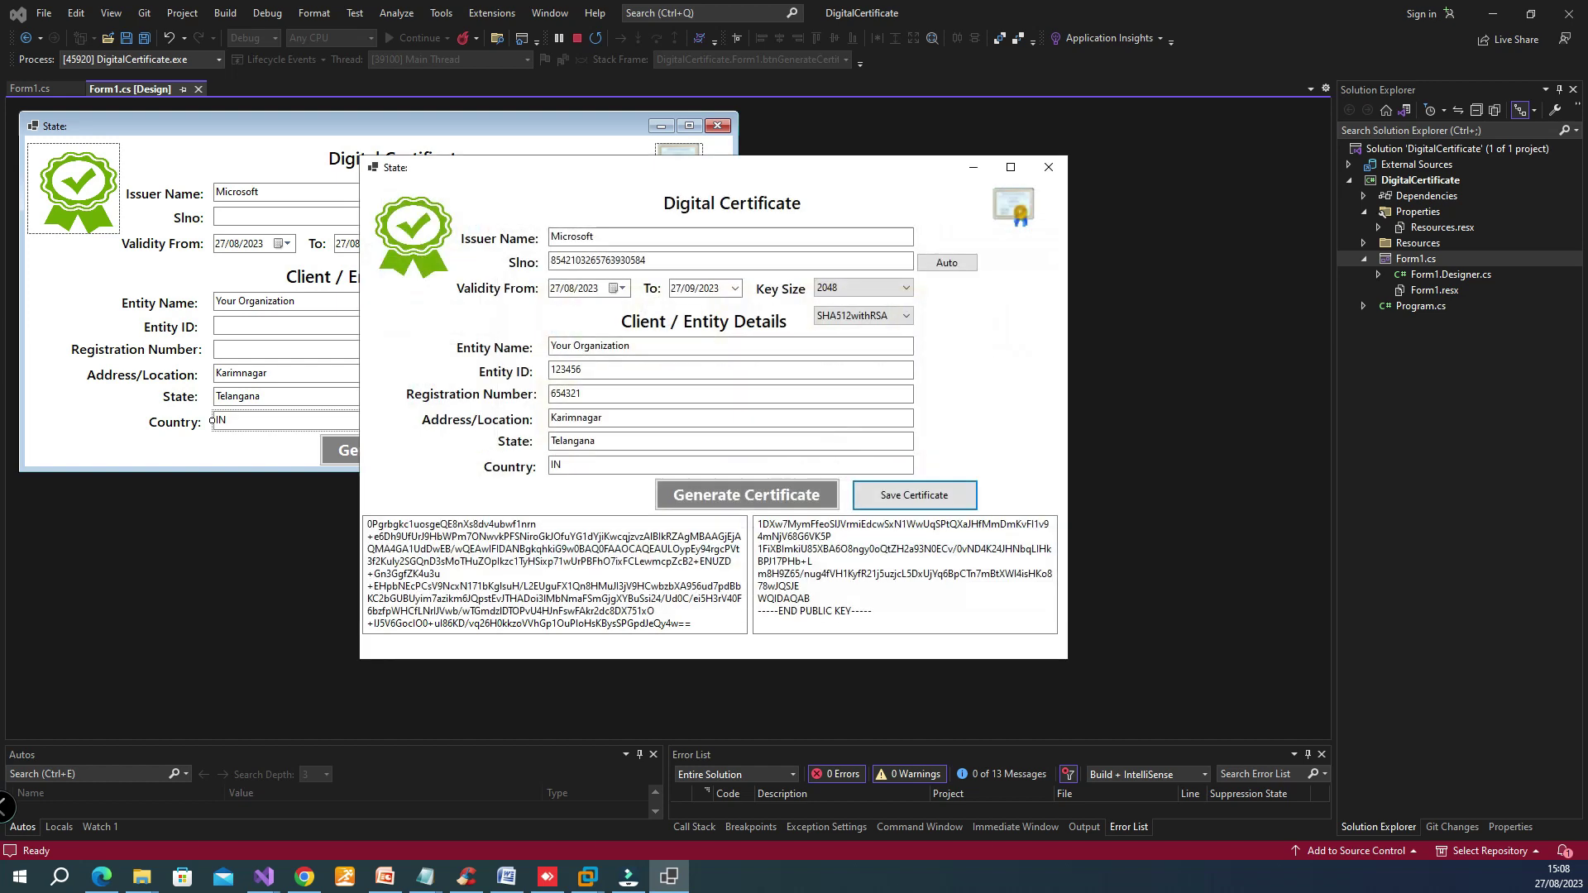
key(super+d)
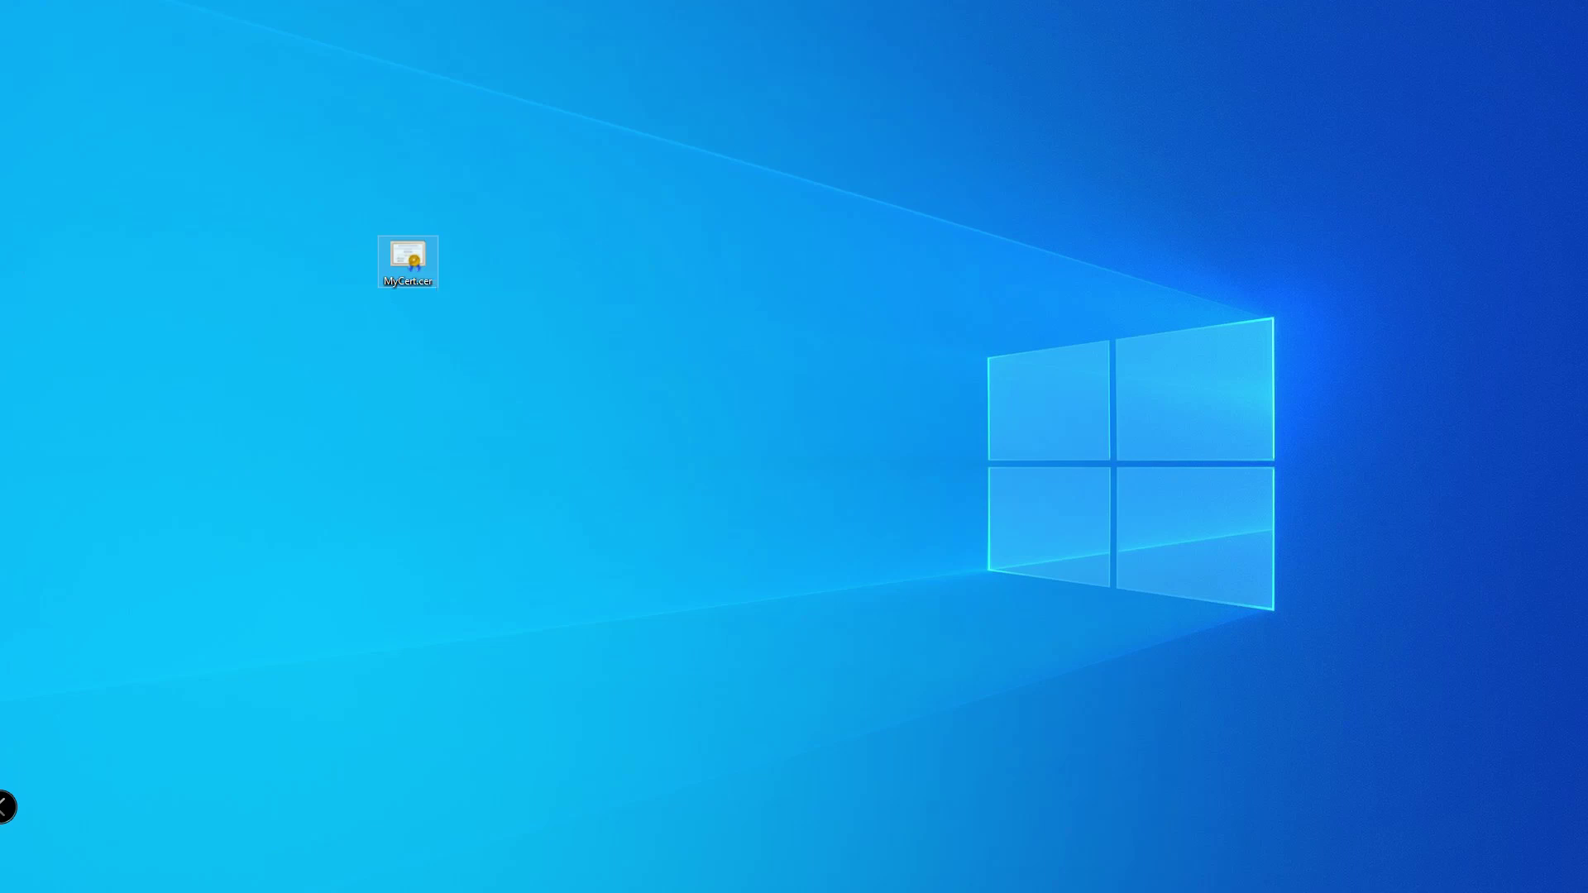
Open MyCert.cer and point out it is issued to Your Organization by Microsoft.
double_click(411, 262)
drag(434, 199, 669, 167)
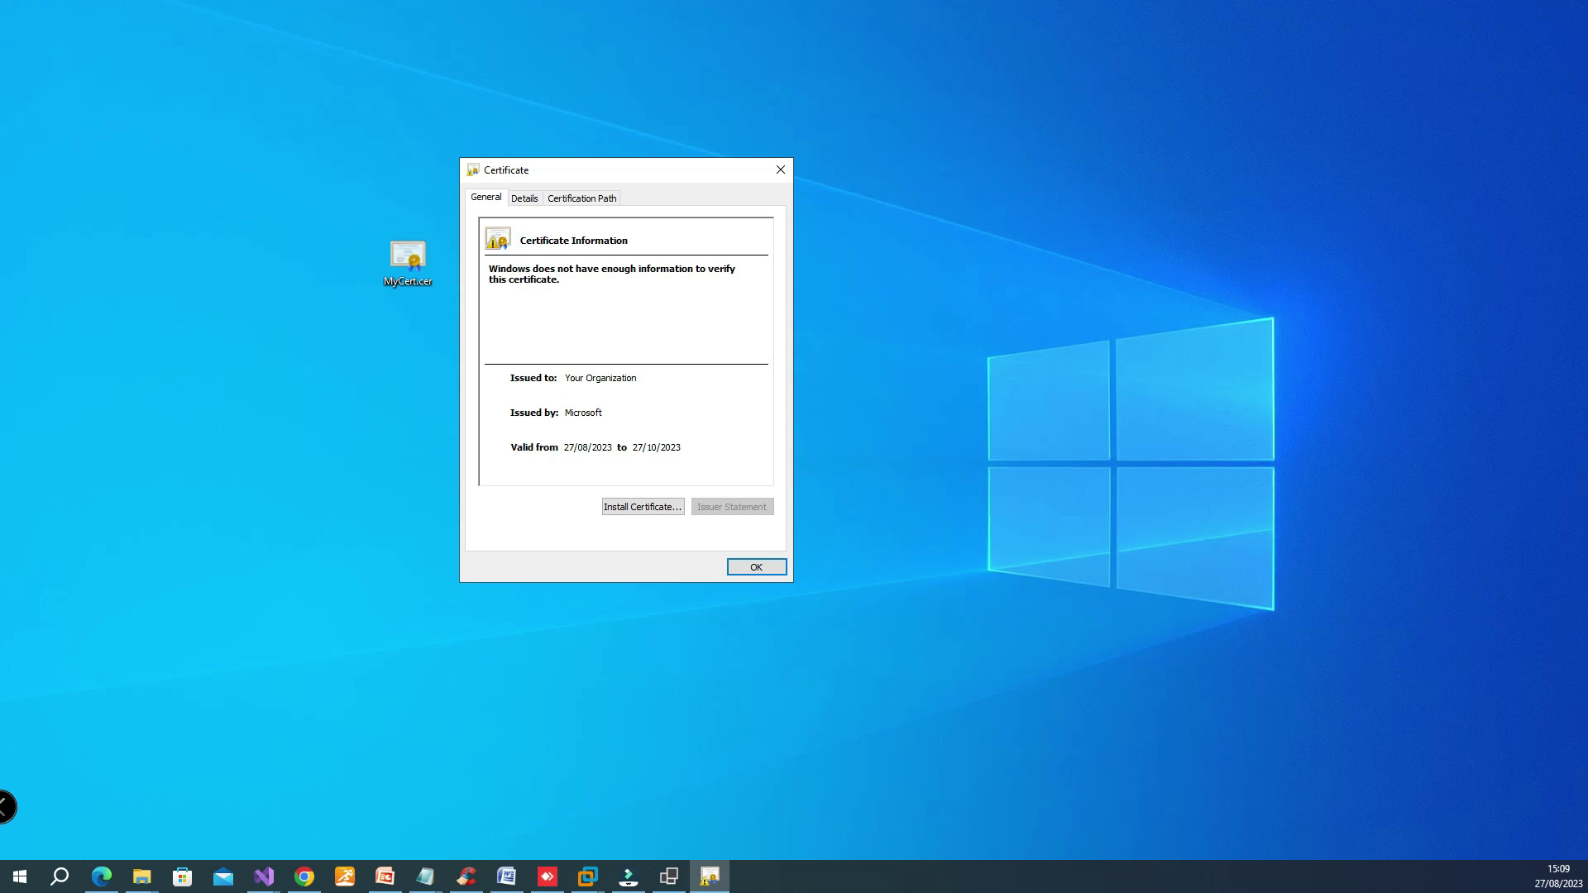
click(583, 378)
click(588, 415)
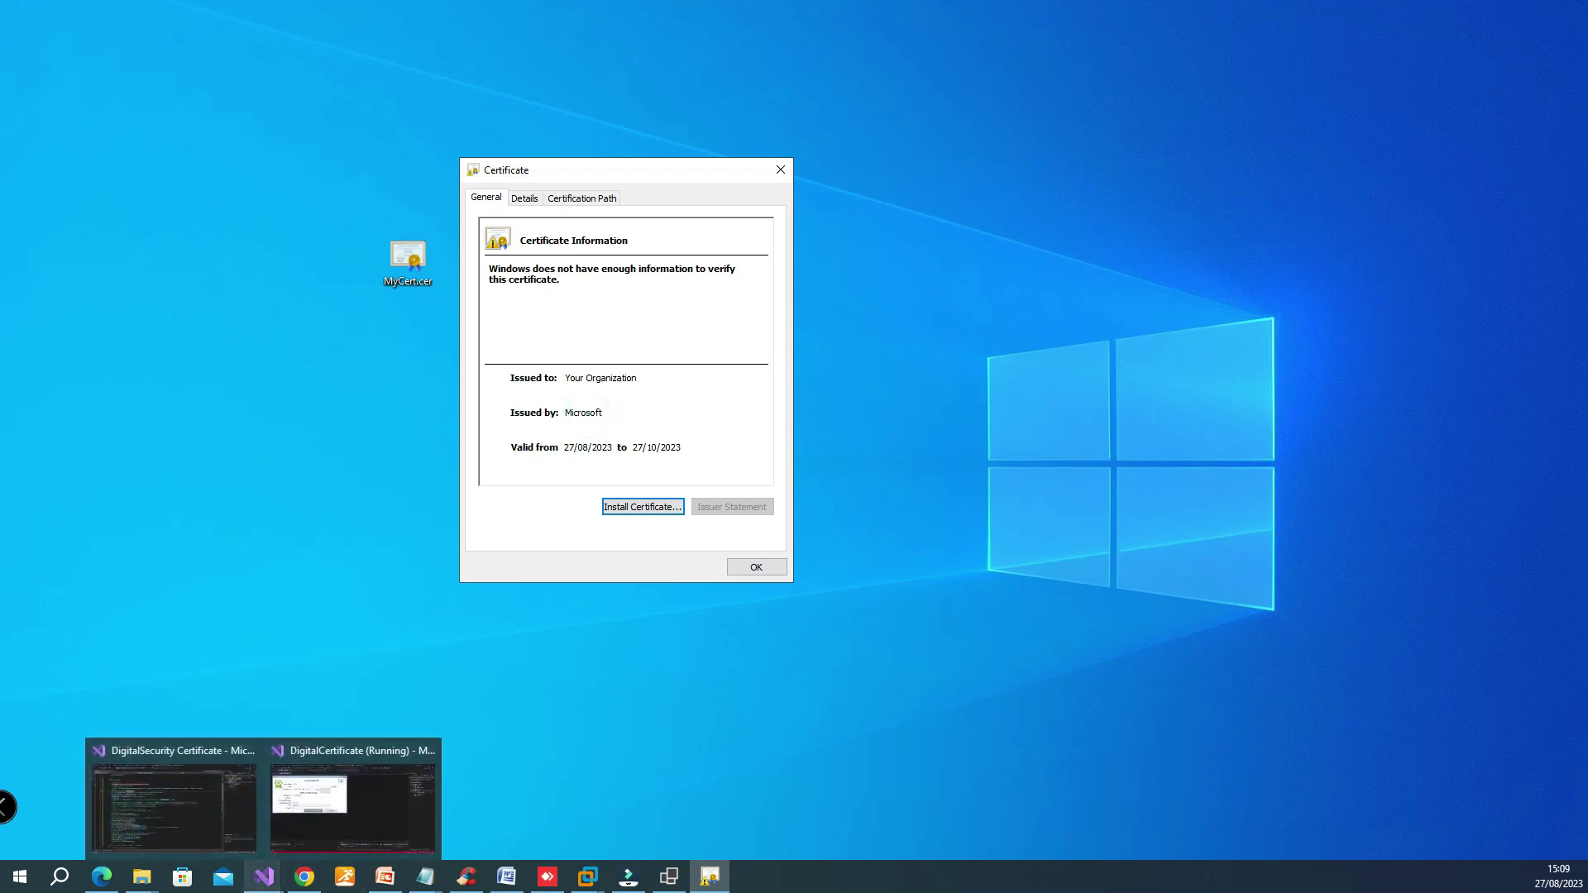
Place the generator form left of the certificate window for comparison, then close the app.
click(353, 806)
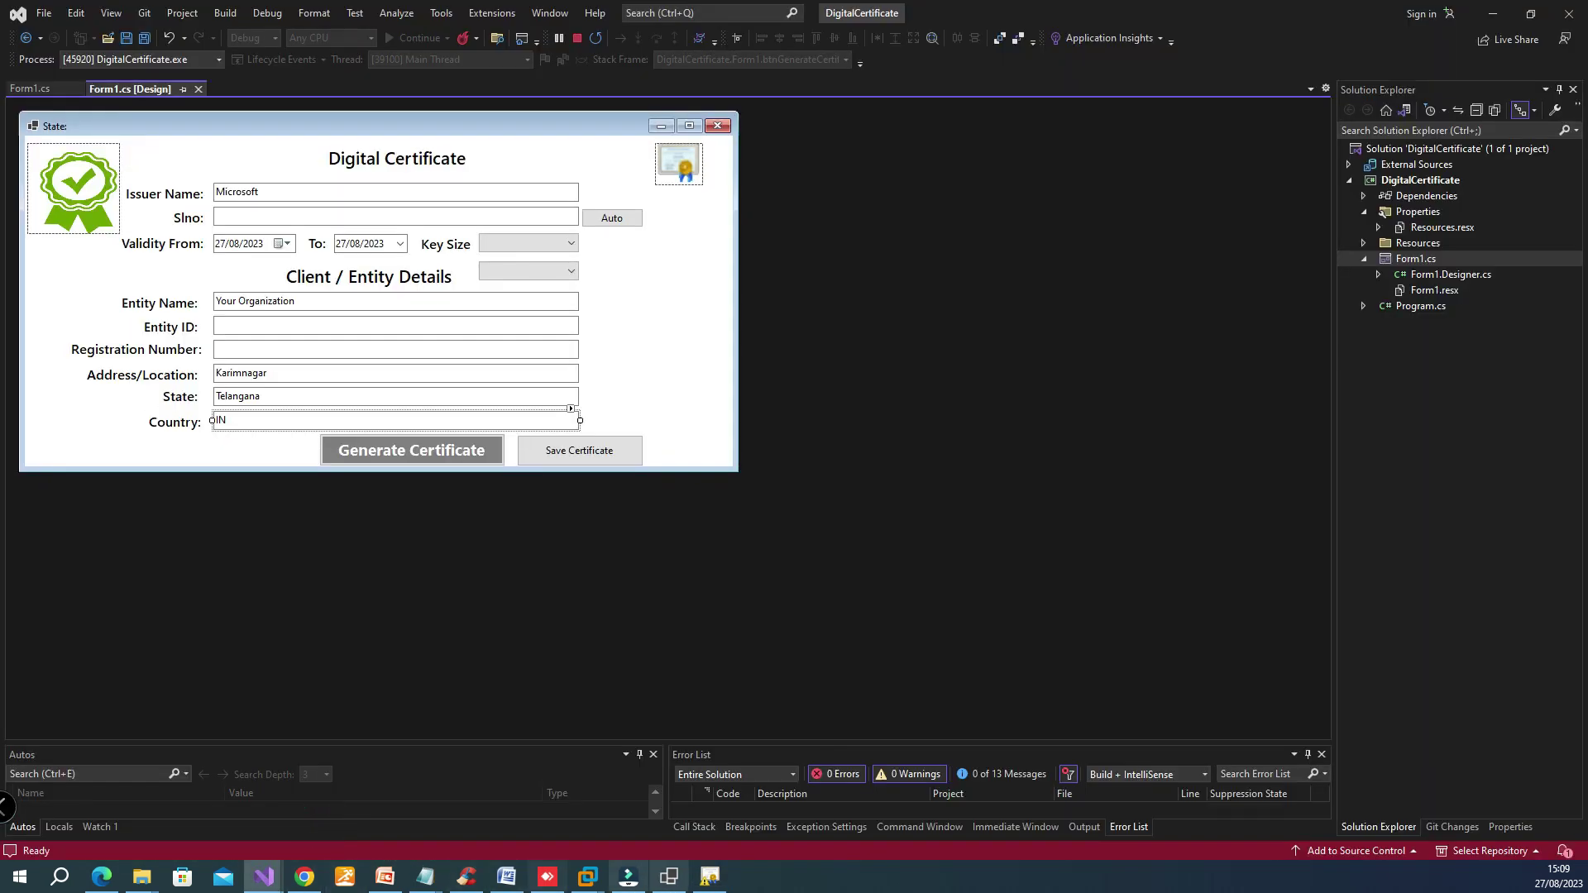
click(710, 878)
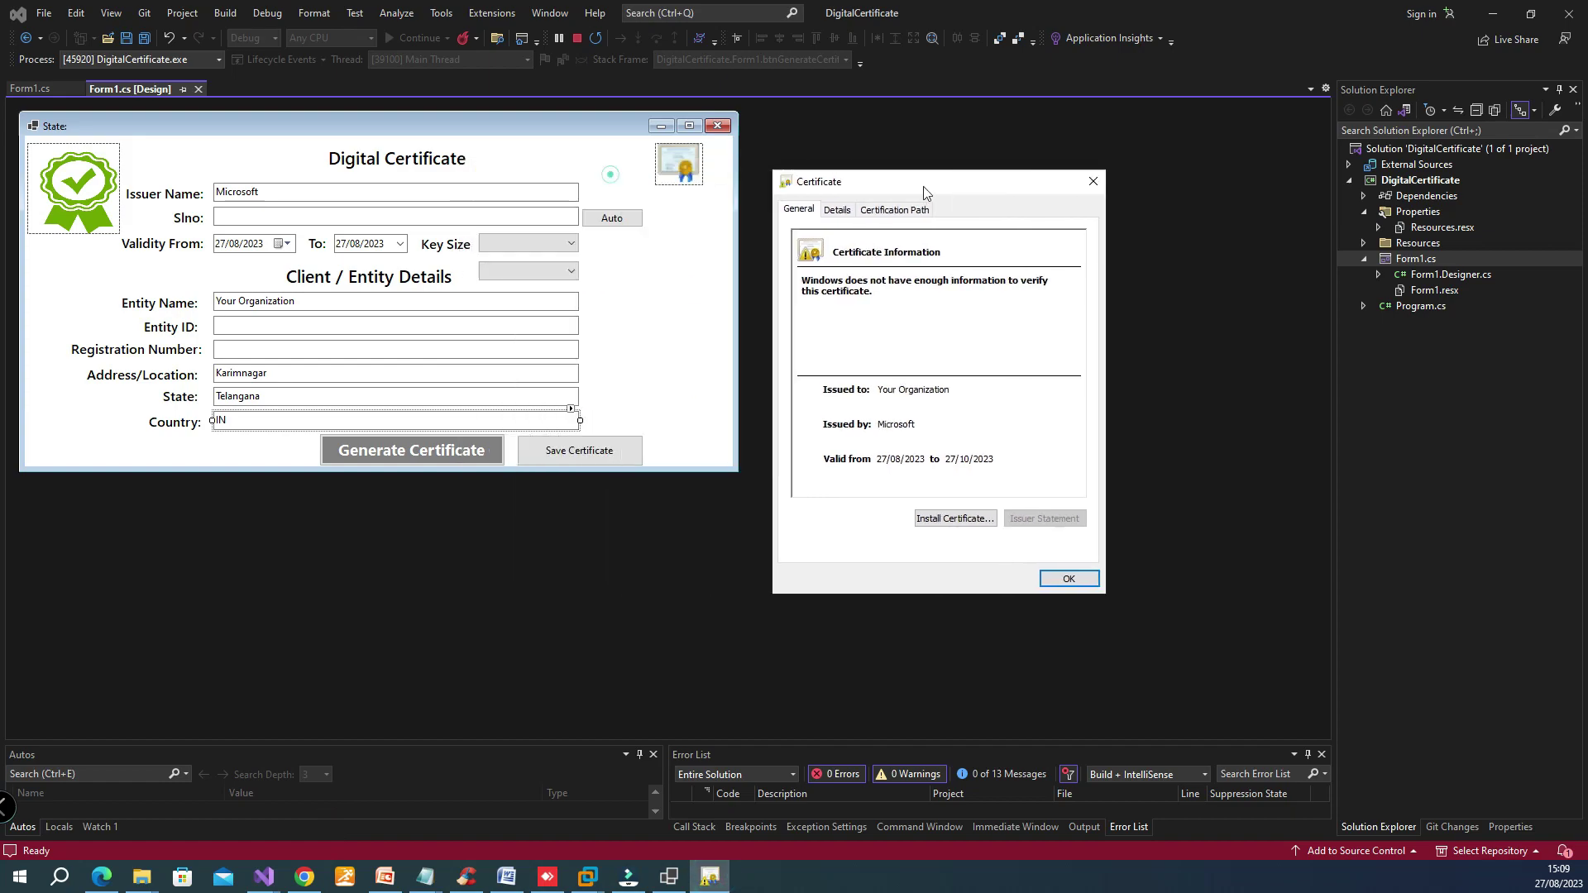
drag(645, 162, 969, 180)
click(1494, 13)
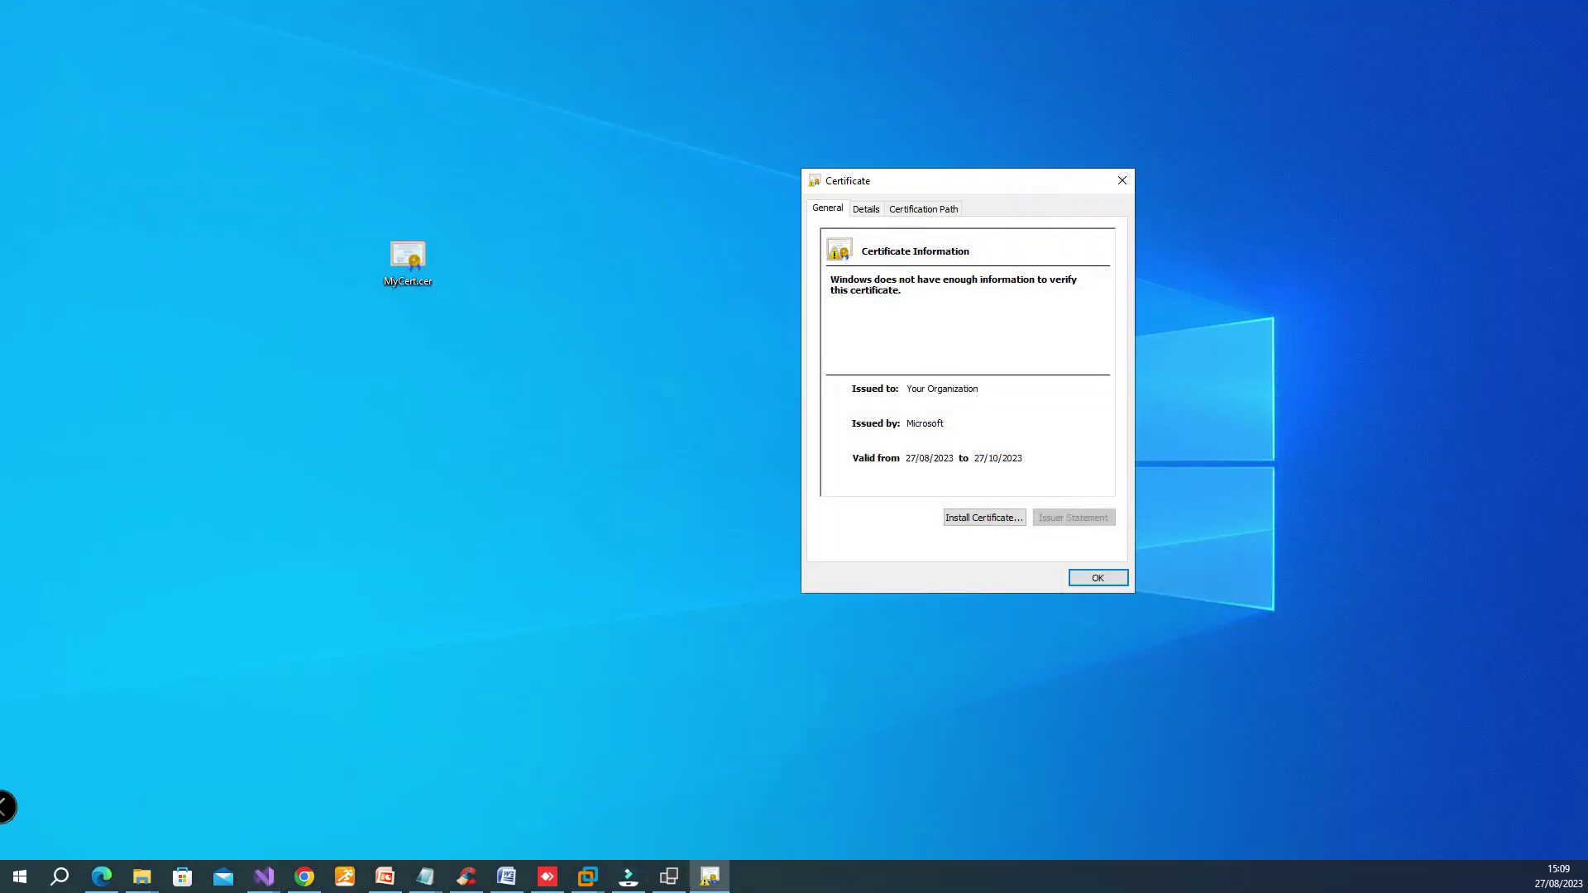
click(669, 877)
drag(794, 174, 497, 136)
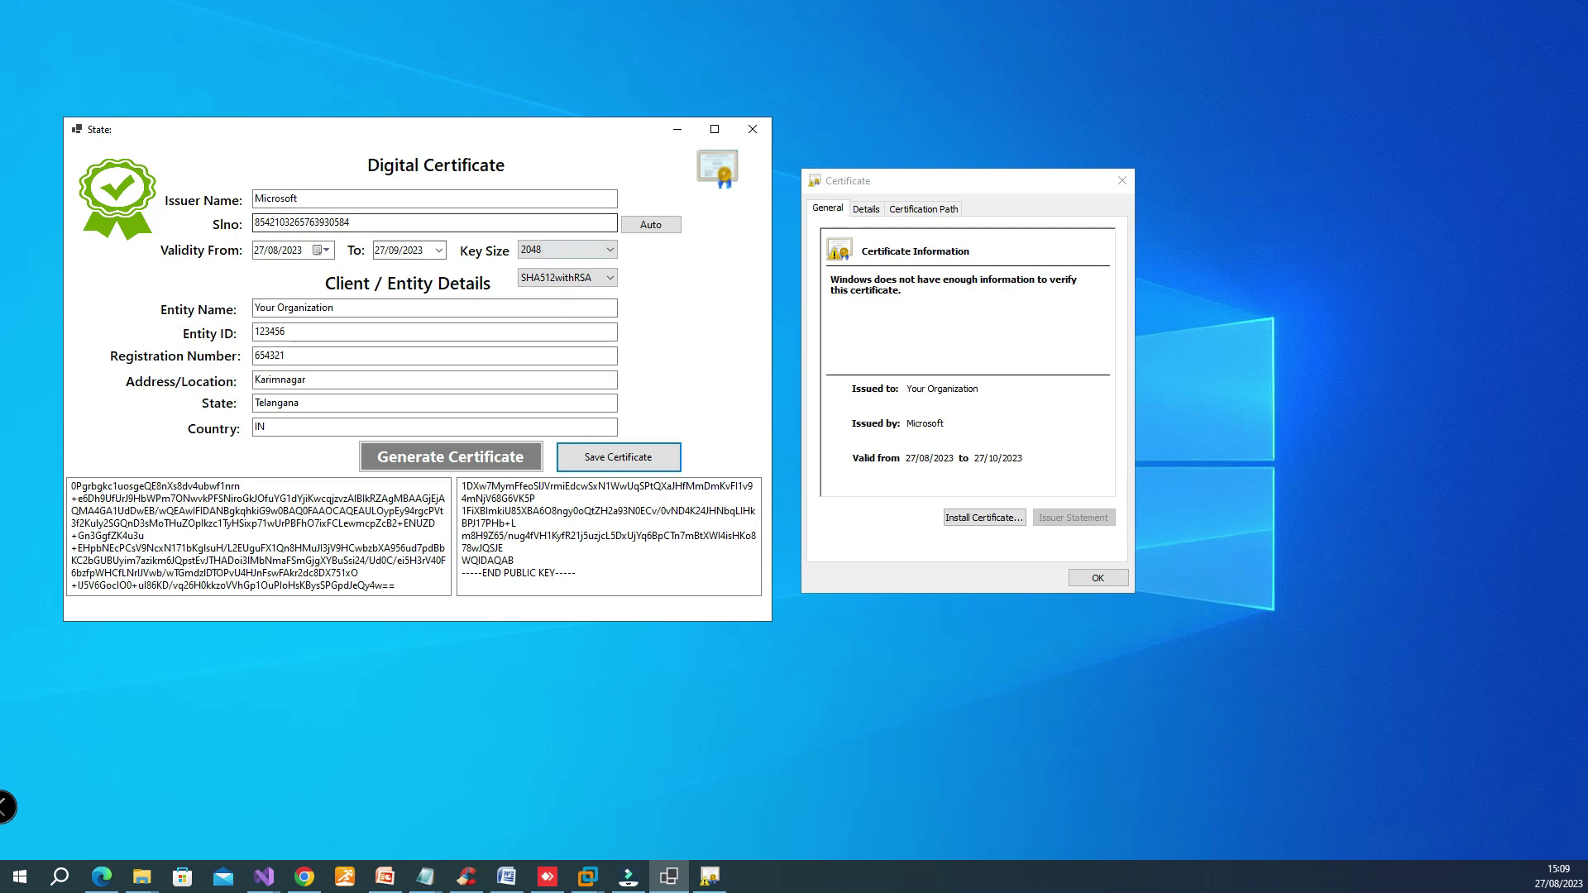
click(752, 130)
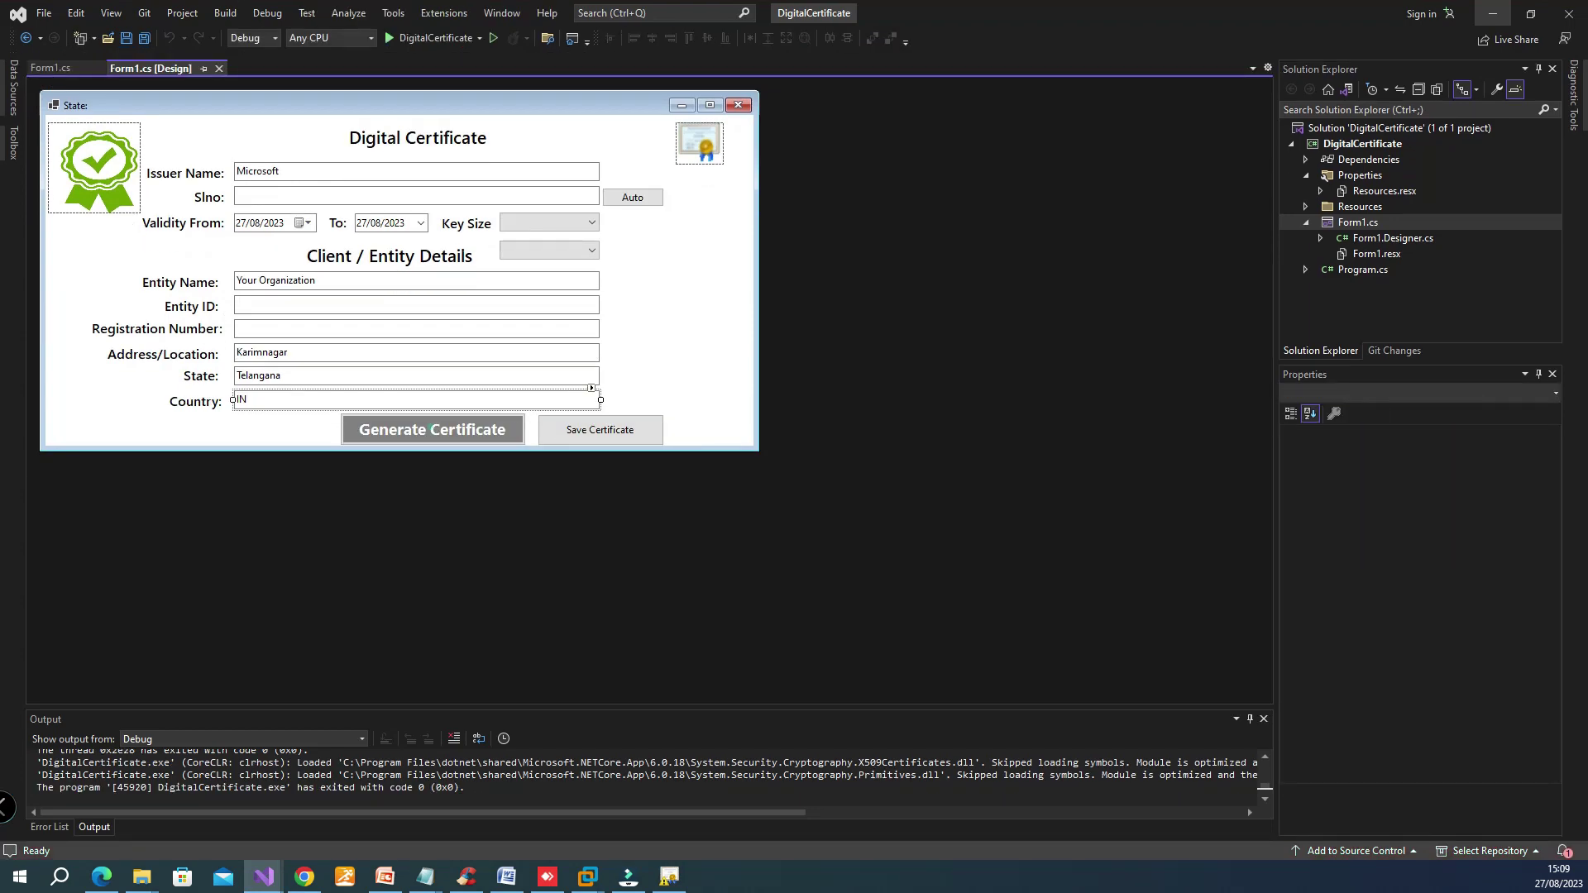
Open the Form1.cs code, glance at the Notepad steps, and mark the // Random Number comment.
double_click(423, 430)
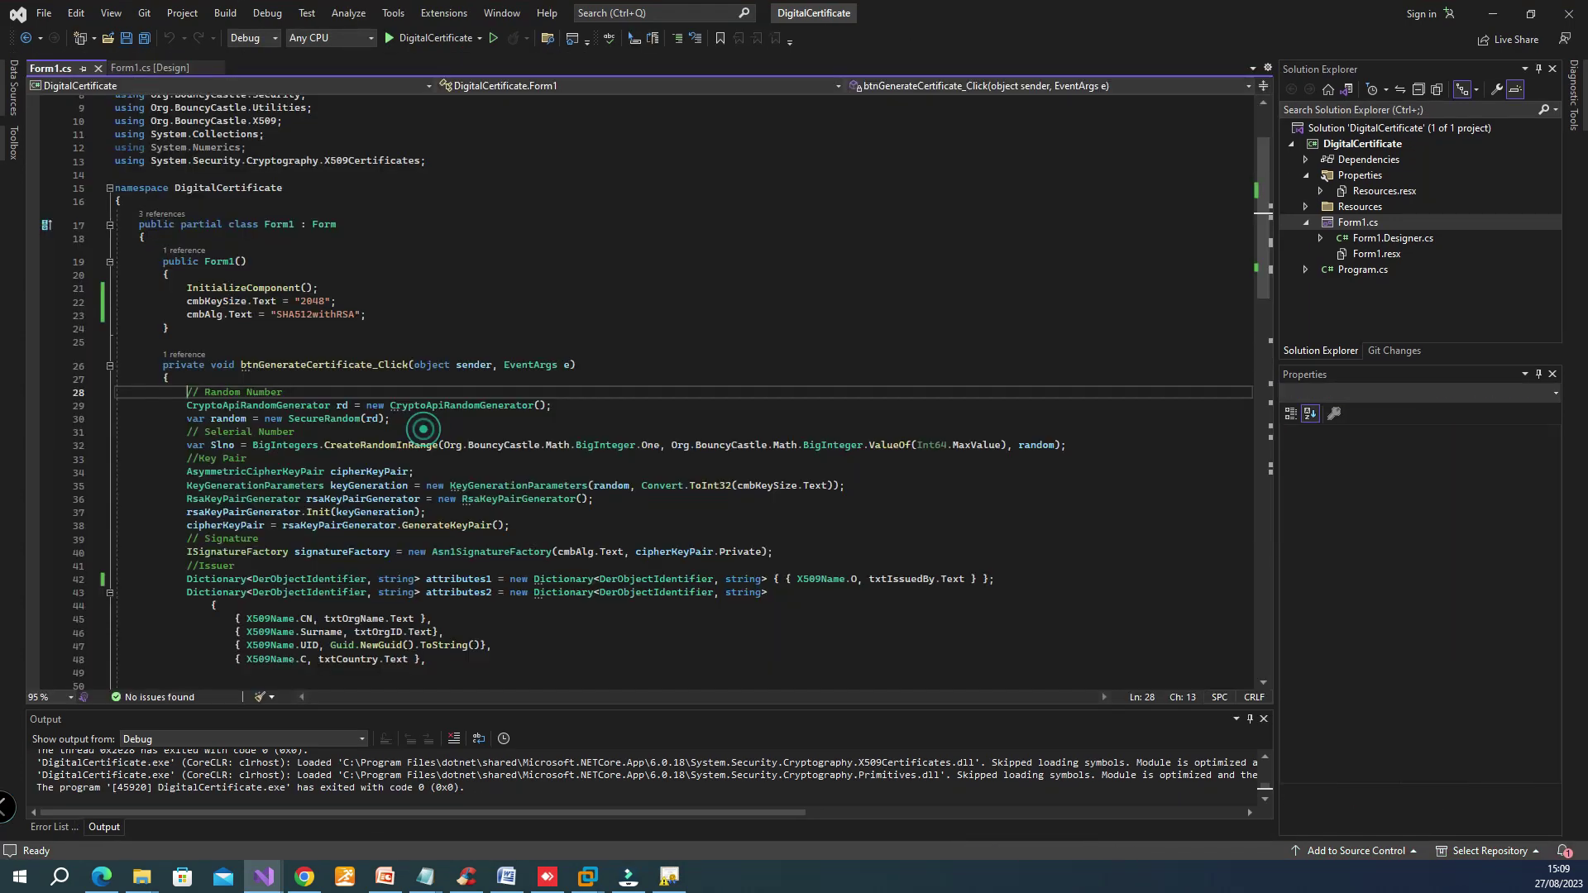
scroll(682, 410, down, 3)
click(425, 877)
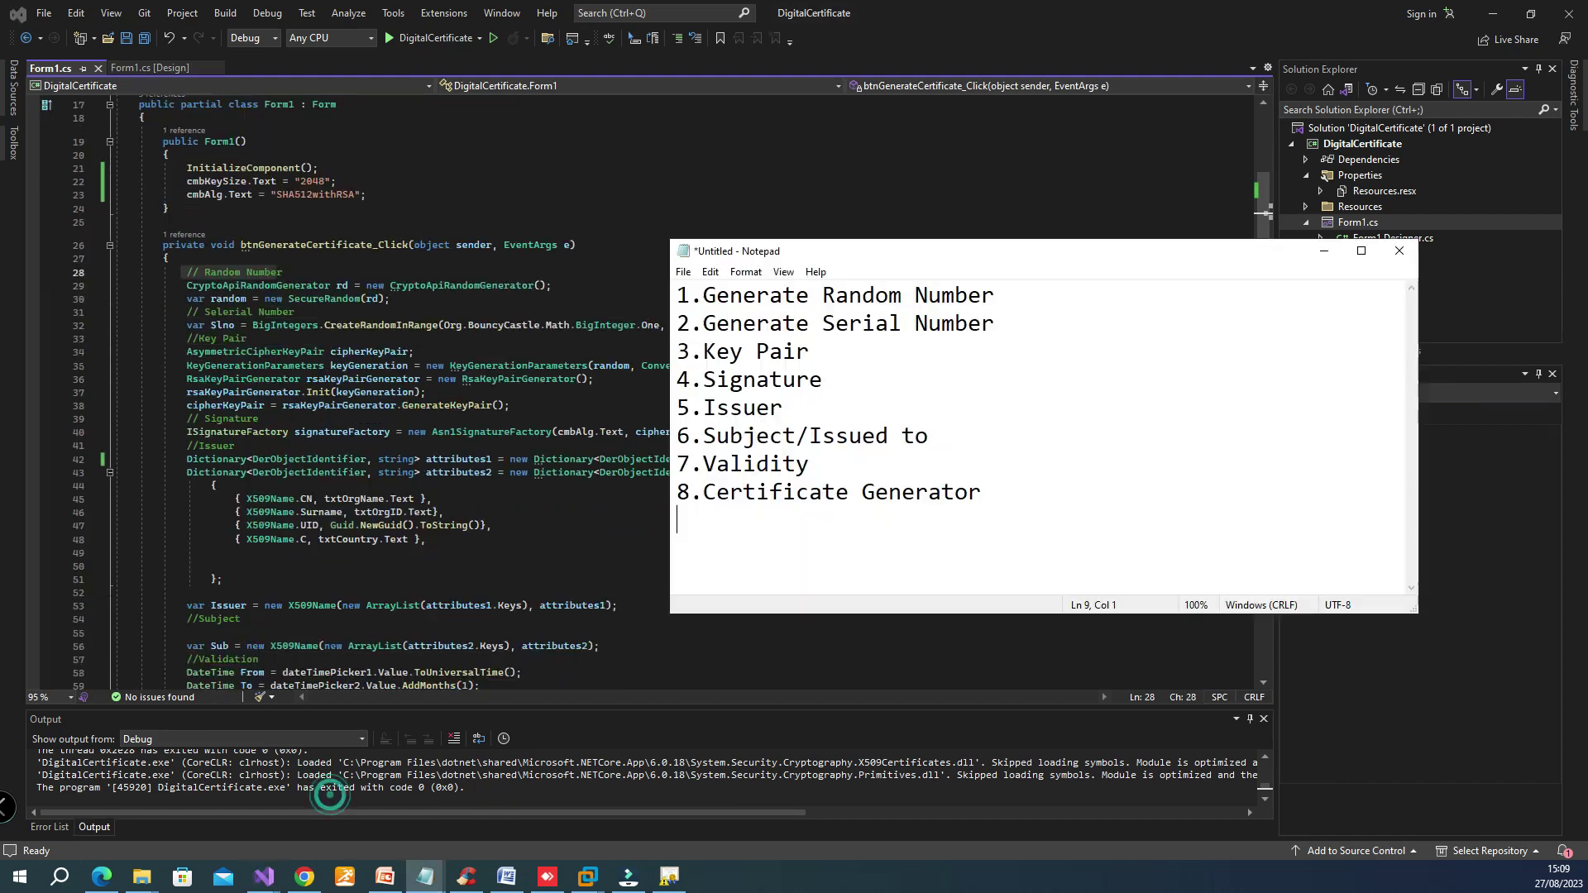
drag(769, 238, 1092, 162)
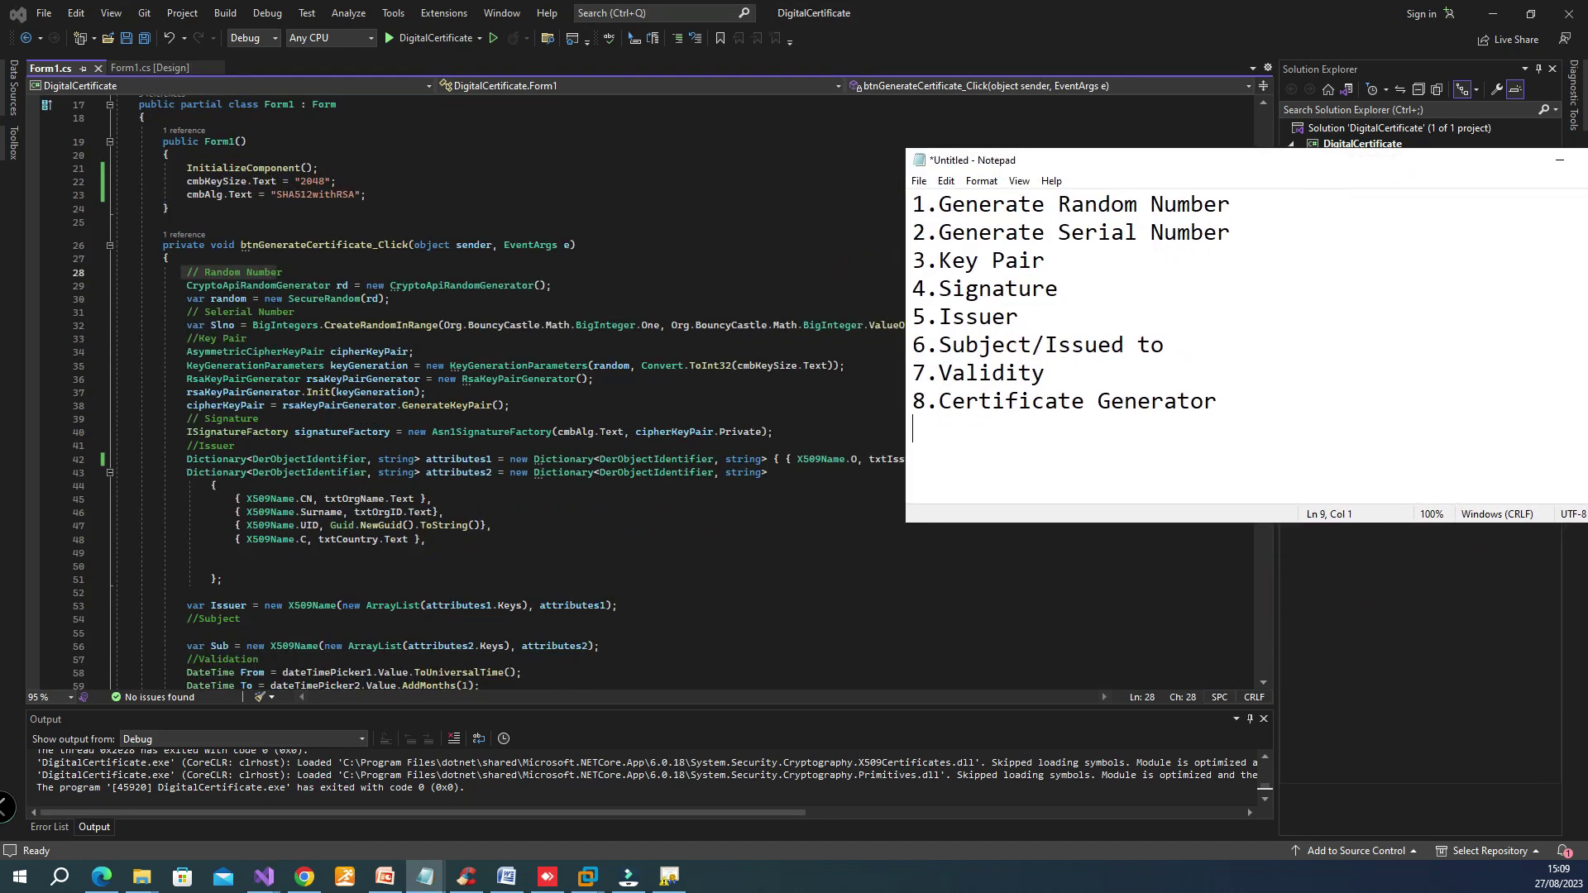
click(496, 272)
drag(283, 272, 175, 272)
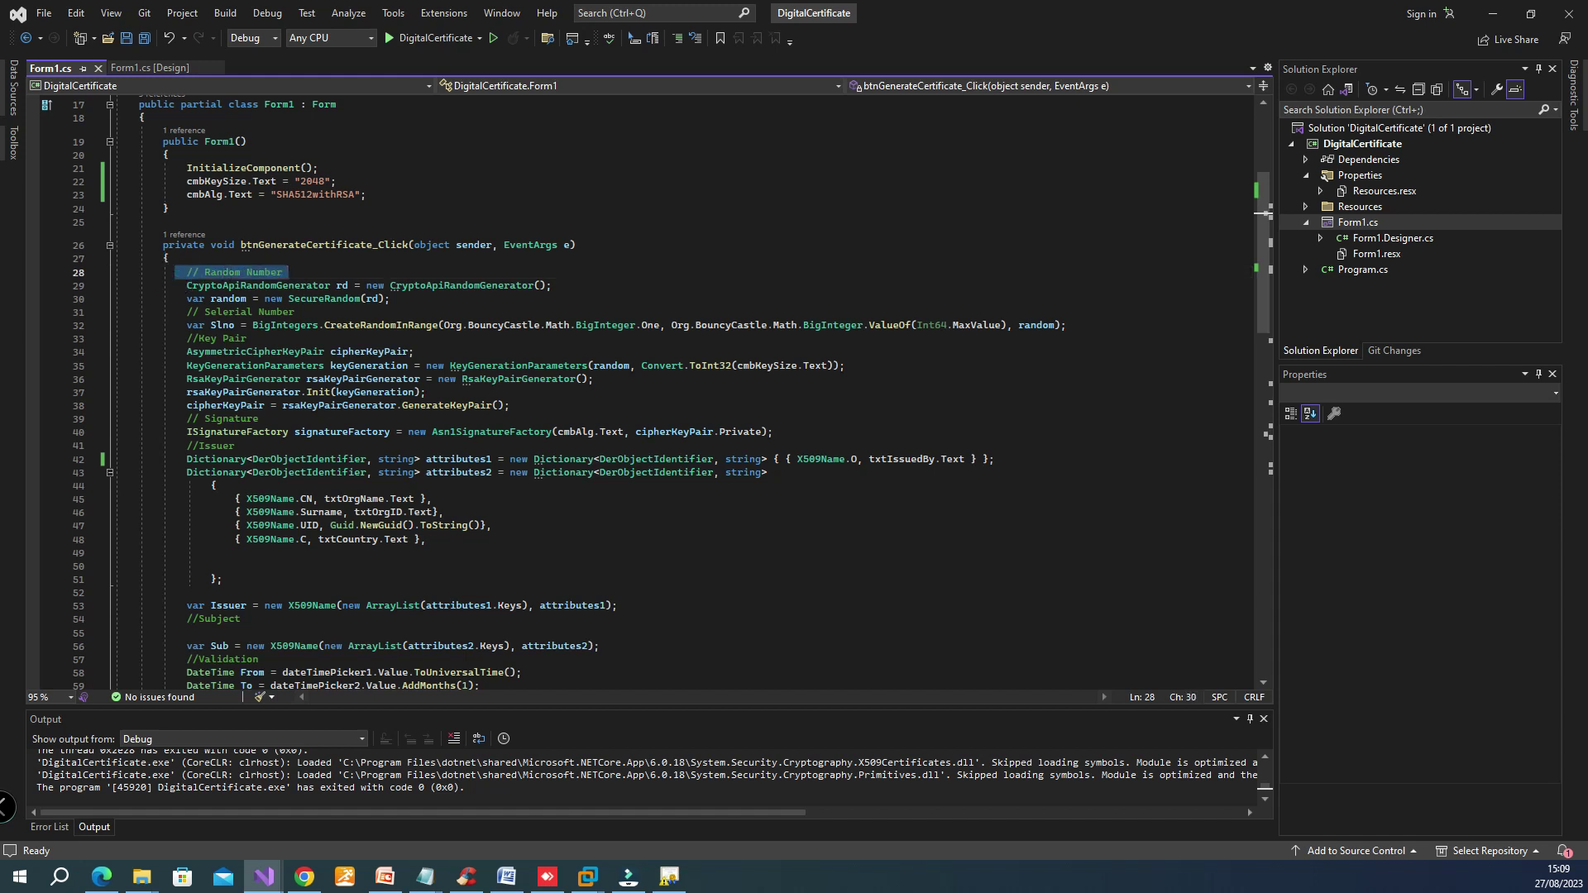
drag(295, 312, 170, 312)
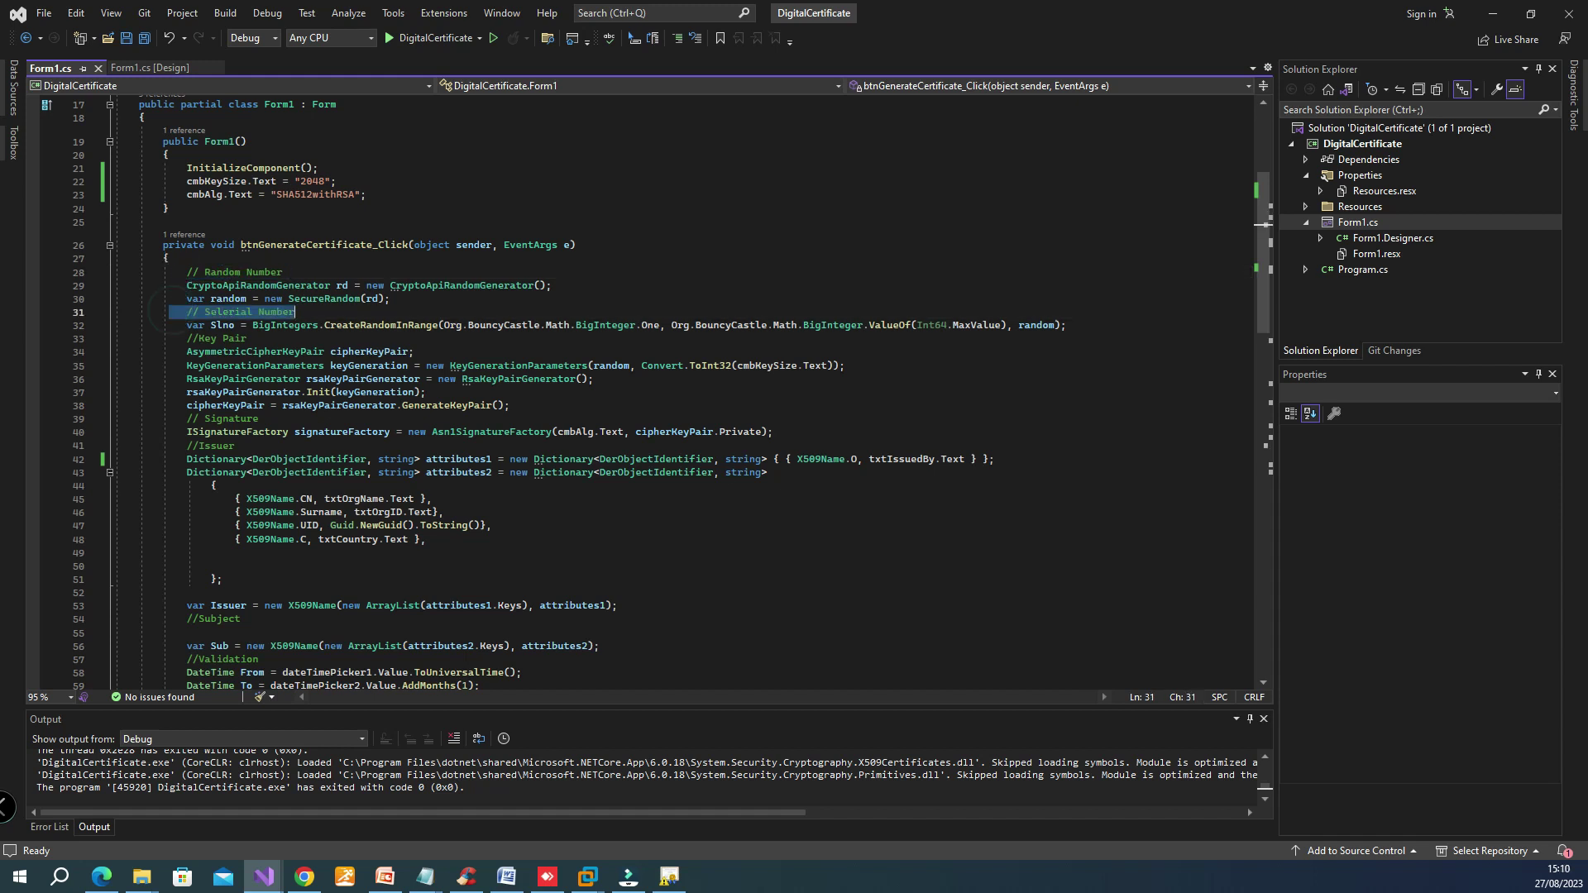
key(shift+Down)
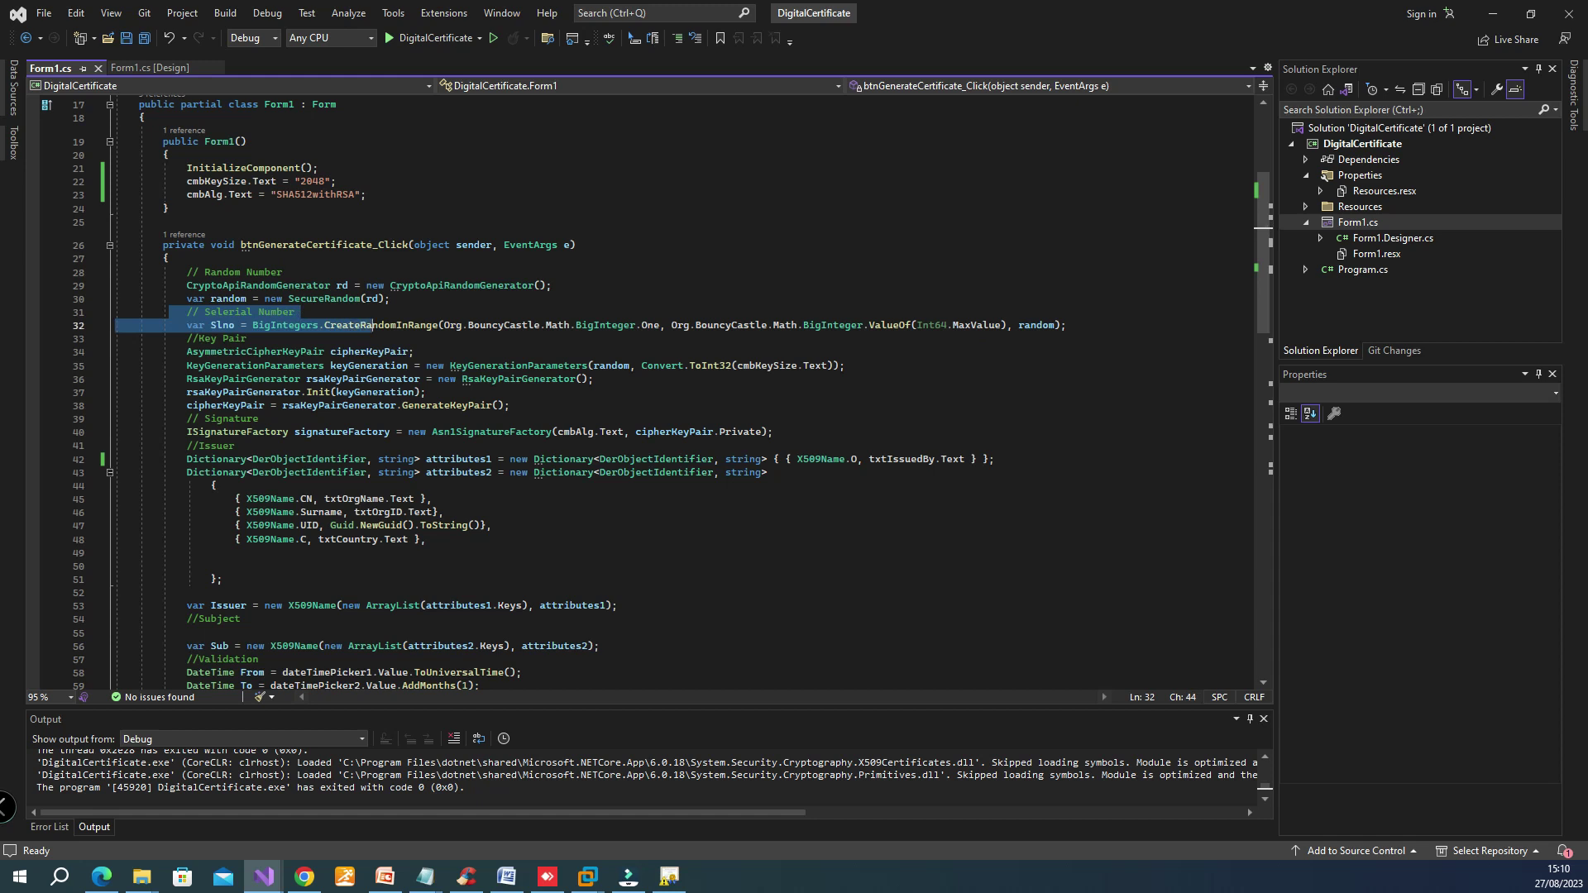
key(shift+ctrl+Right)
key(shift+ctrl+Right)
key(shift+ctrl+Right)
key(shift+ctrl+Right)
key(shift+ctrl+Right)
key(shift+ctrl+Right)
key(shift+ctrl+Right)
key(shift+ctrl+Right)
key(shift+ctrl+Right)
key(shift+ctrl+Right)
key(shift+ctrl+Right)
key(shift+ctrl+Right)
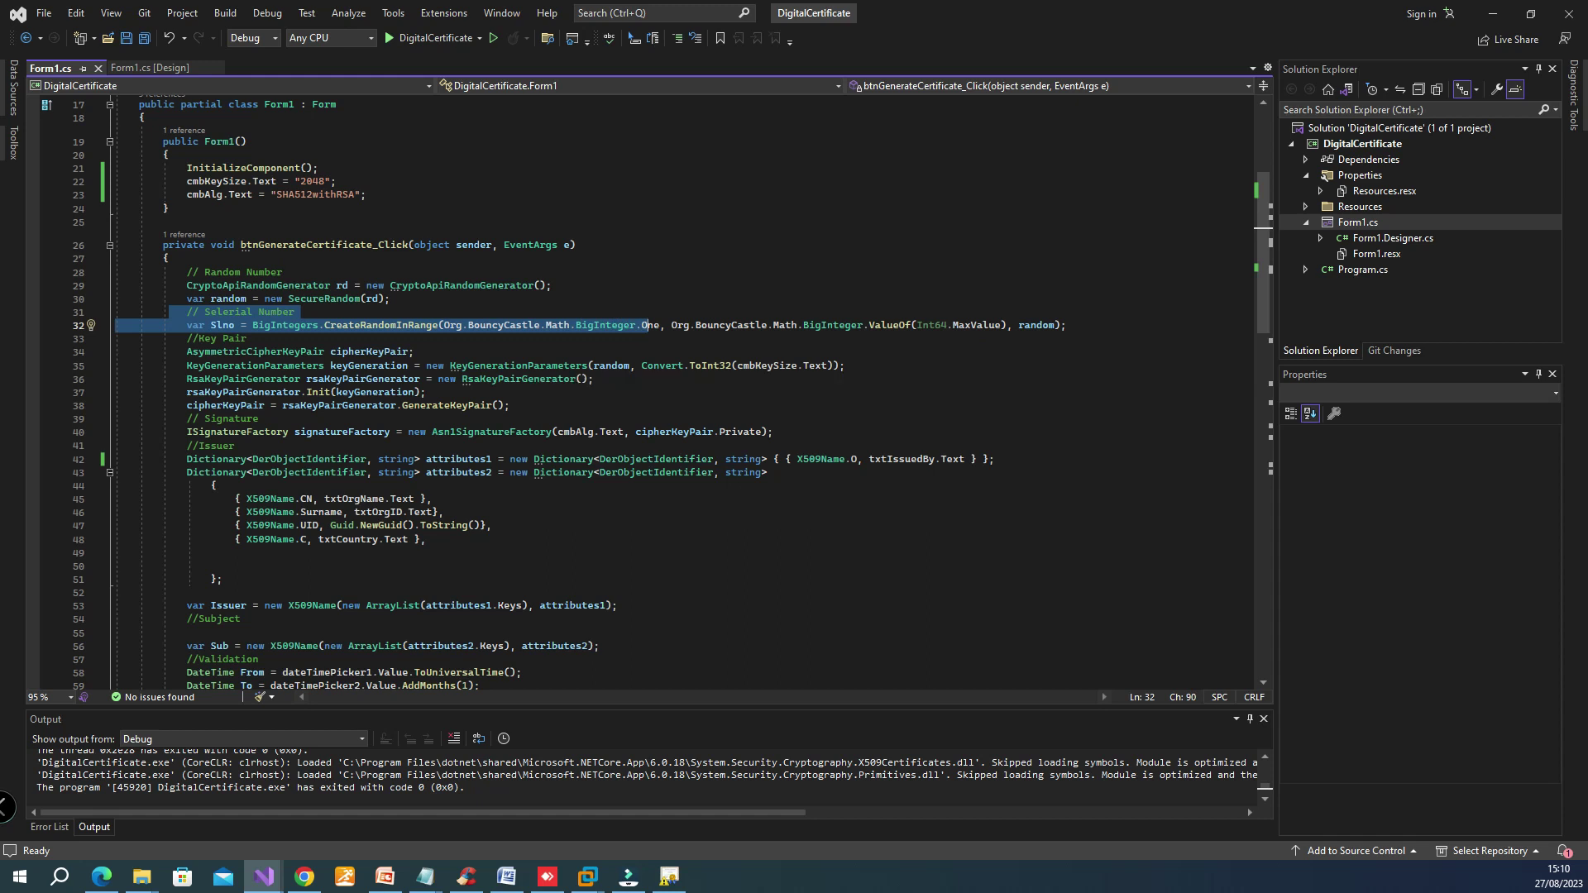
key(Down)
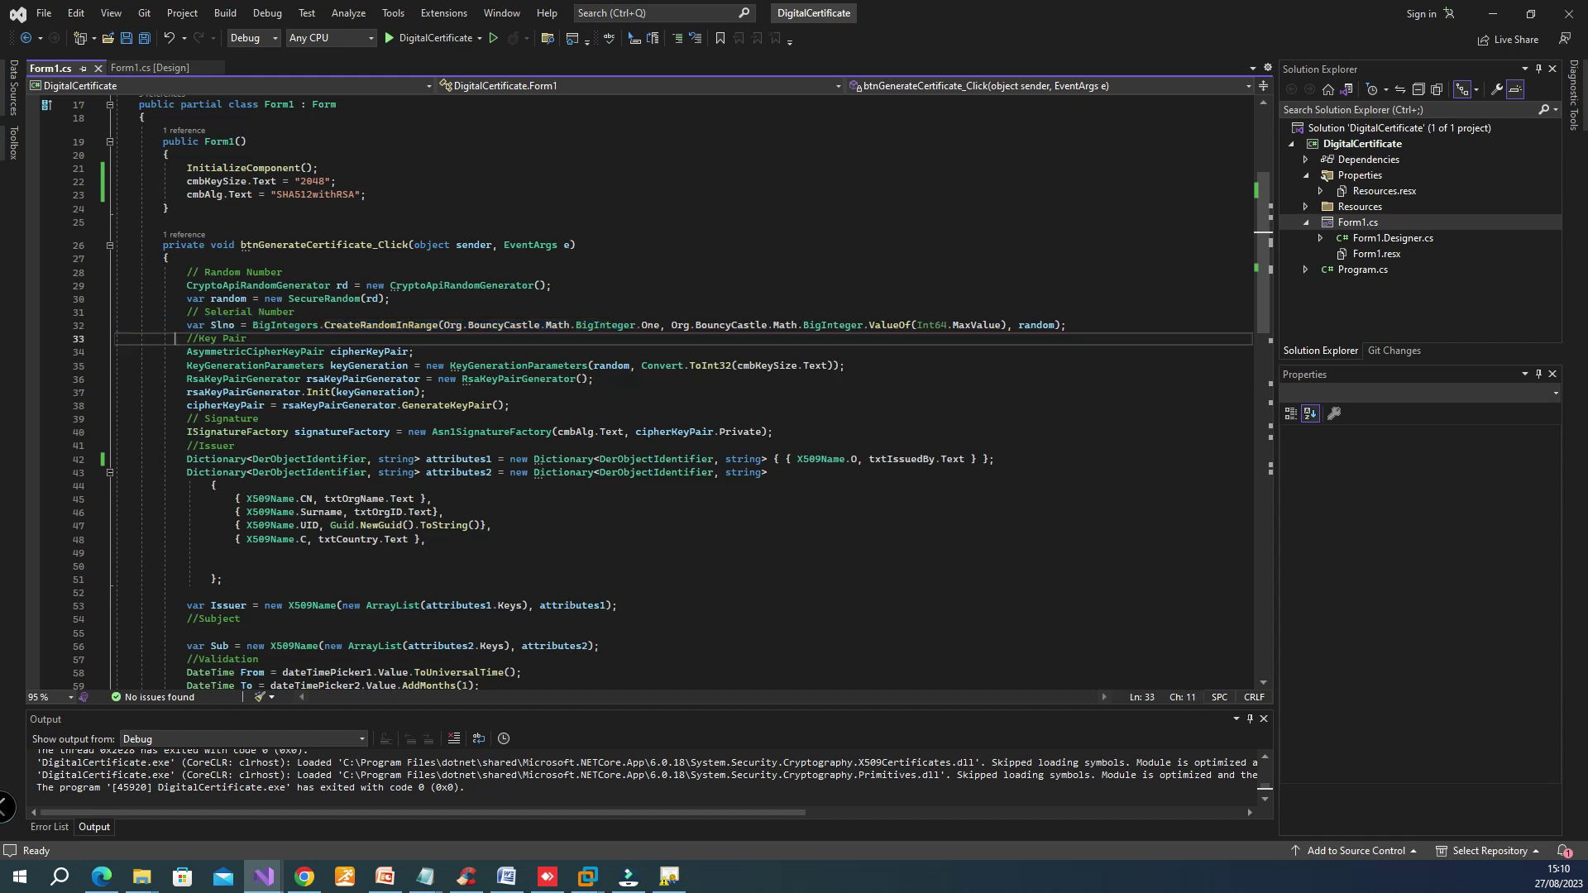
key(shift+Down)
key(shift+Down)
key(shift+Down)
key(shift+ctrl+Right)
key(shift+ctrl+Right)
key(shift+Down)
key(shift+Down)
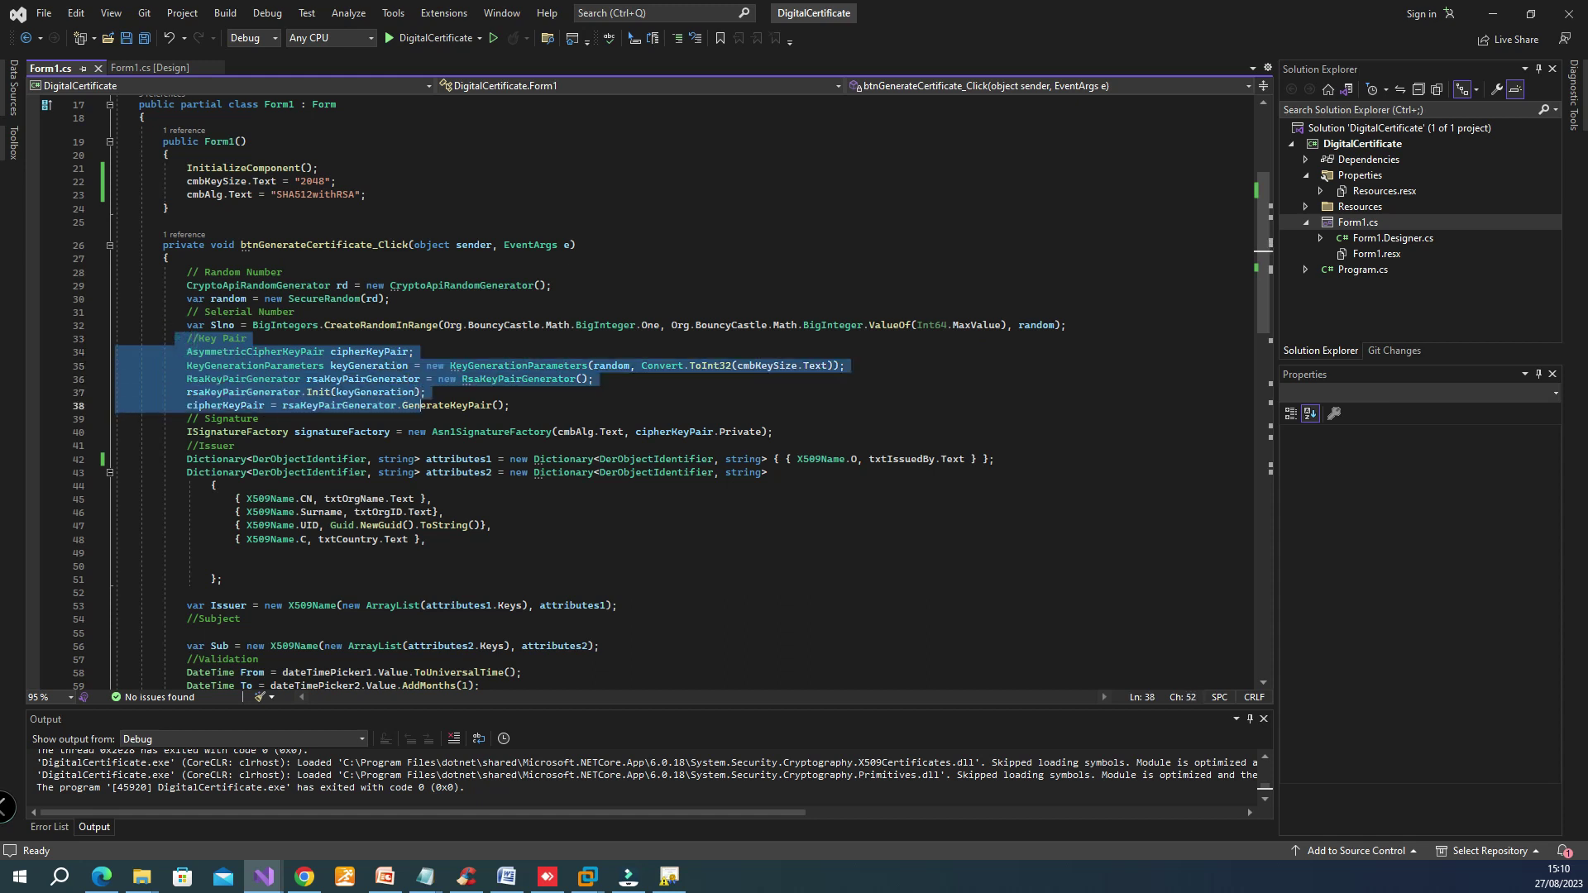
key(shift+ctrl+Right)
key(shift+ctrl+Right)
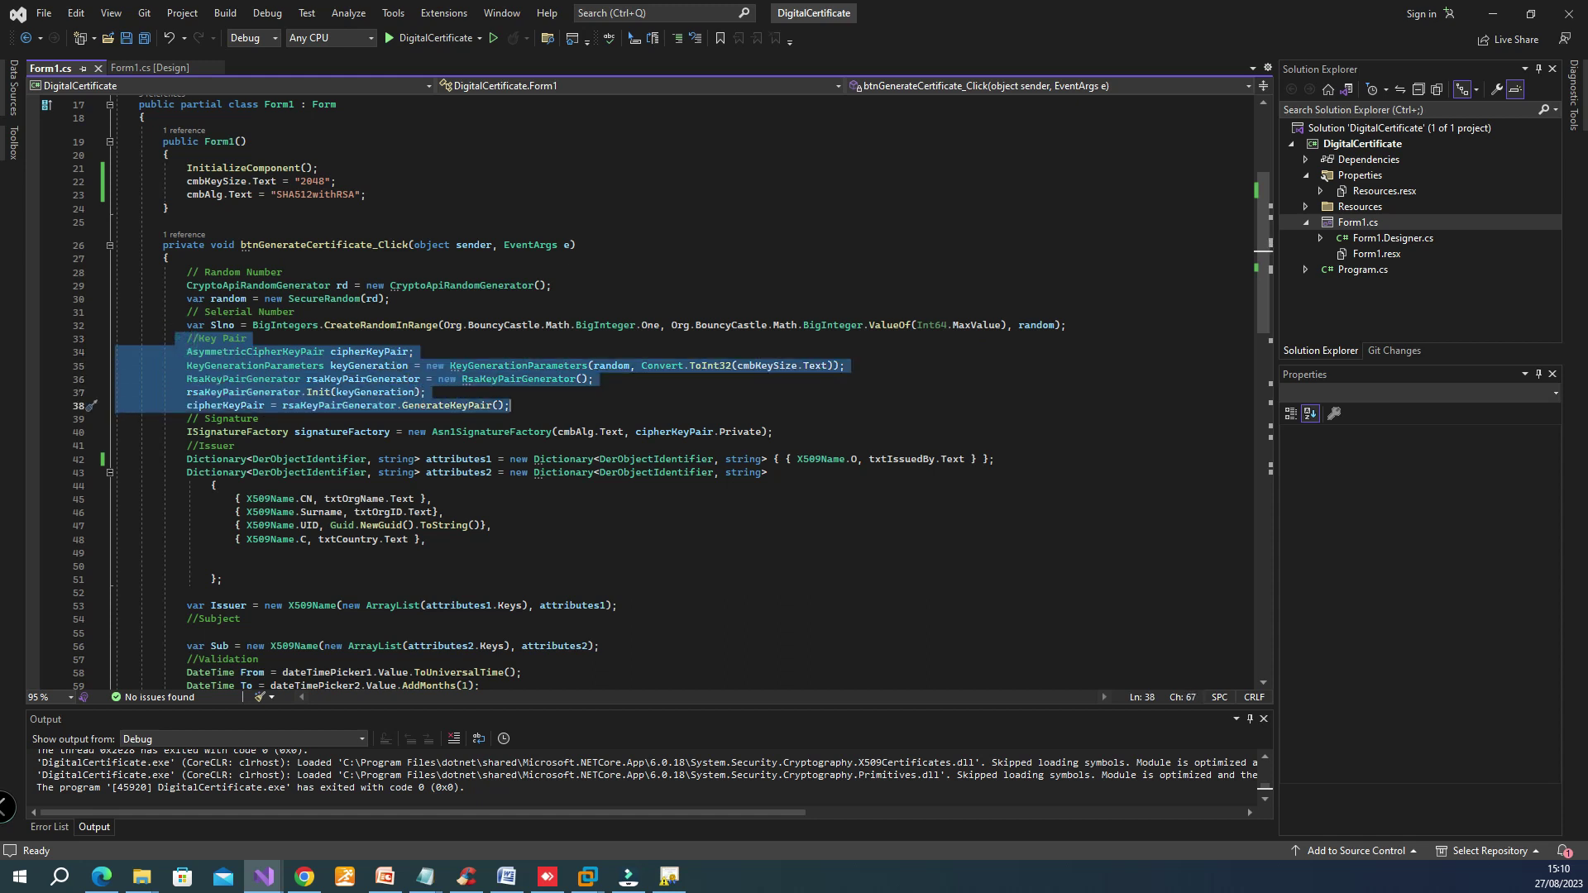
key(Down)
key(shift+Down)
key(shift+ctrl+Right)
key(shift+ctrl+Right)
key(shift+ctrl+Right)
key(shift+ctrl+Right)
key(shift+ctrl+Right)
key(shift+Down)
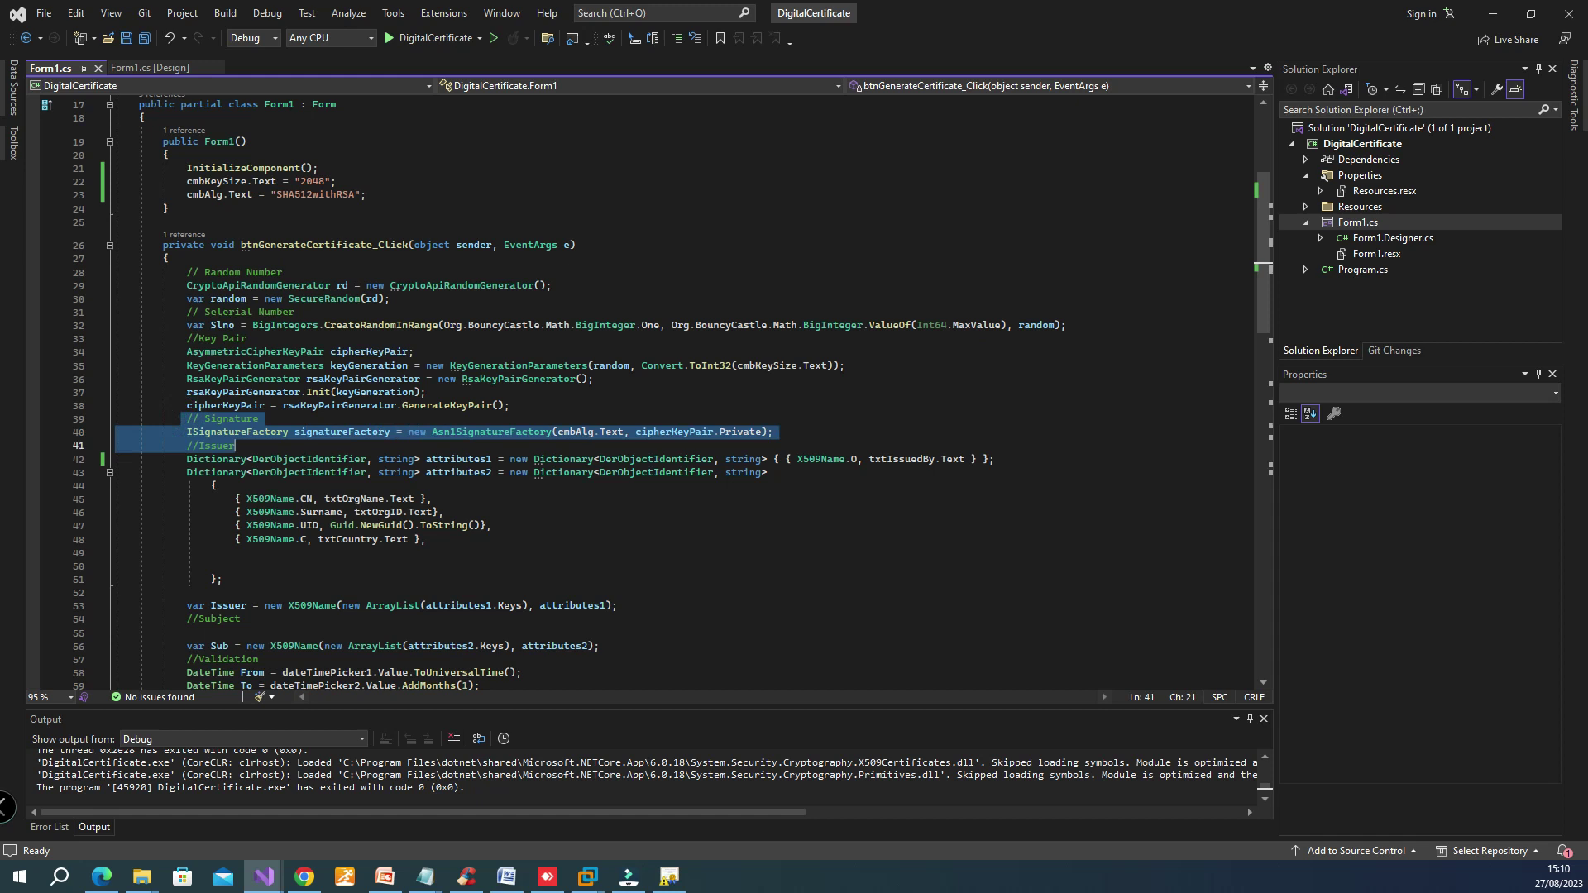
key(shift+Up)
key(shift+End)
key(Down)
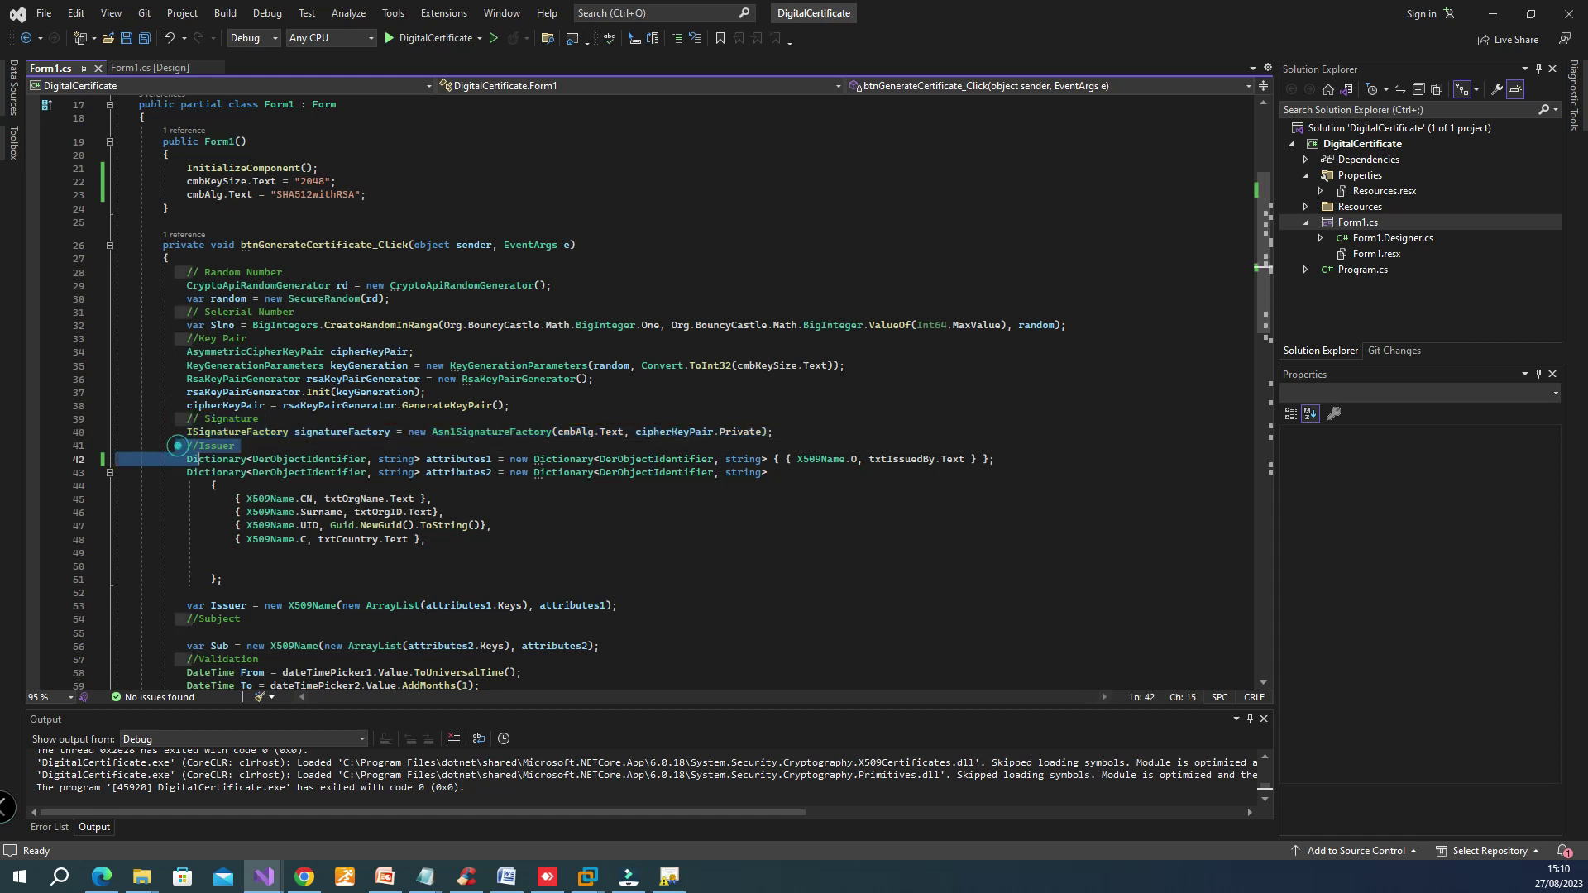
key(shift+Down)
key(shift+Down)
key(shift+Down)
key(shift+Down)
key(shift+Down)
key(shift+Down)
key(shift+Down)
key(shift+Down)
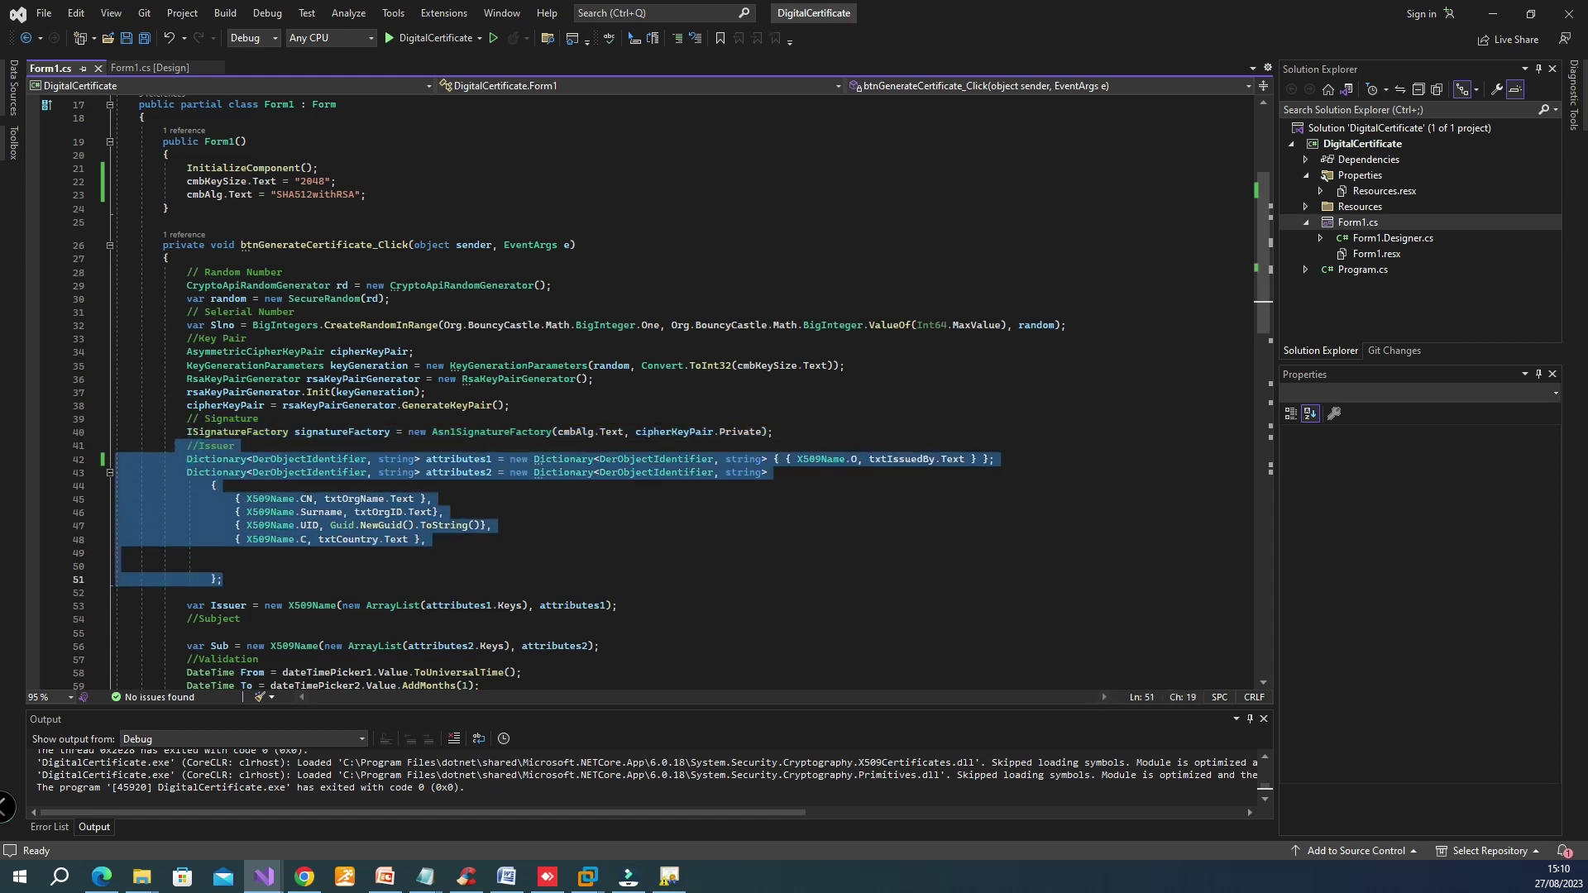
scroll(497, 496, down, 1)
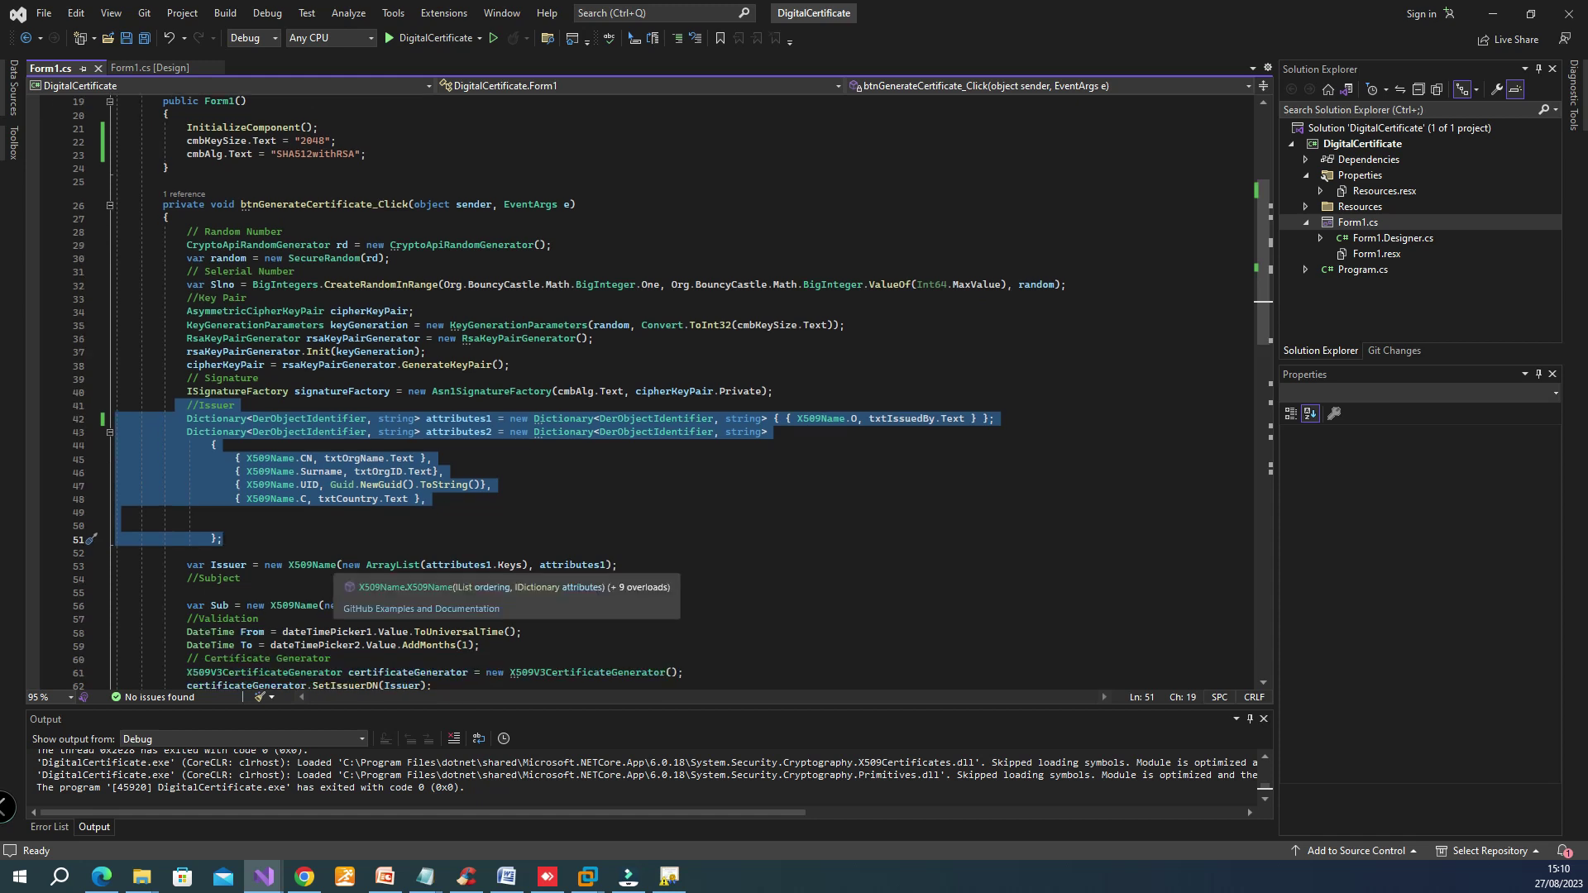
scroll(496, 496, down, 2)
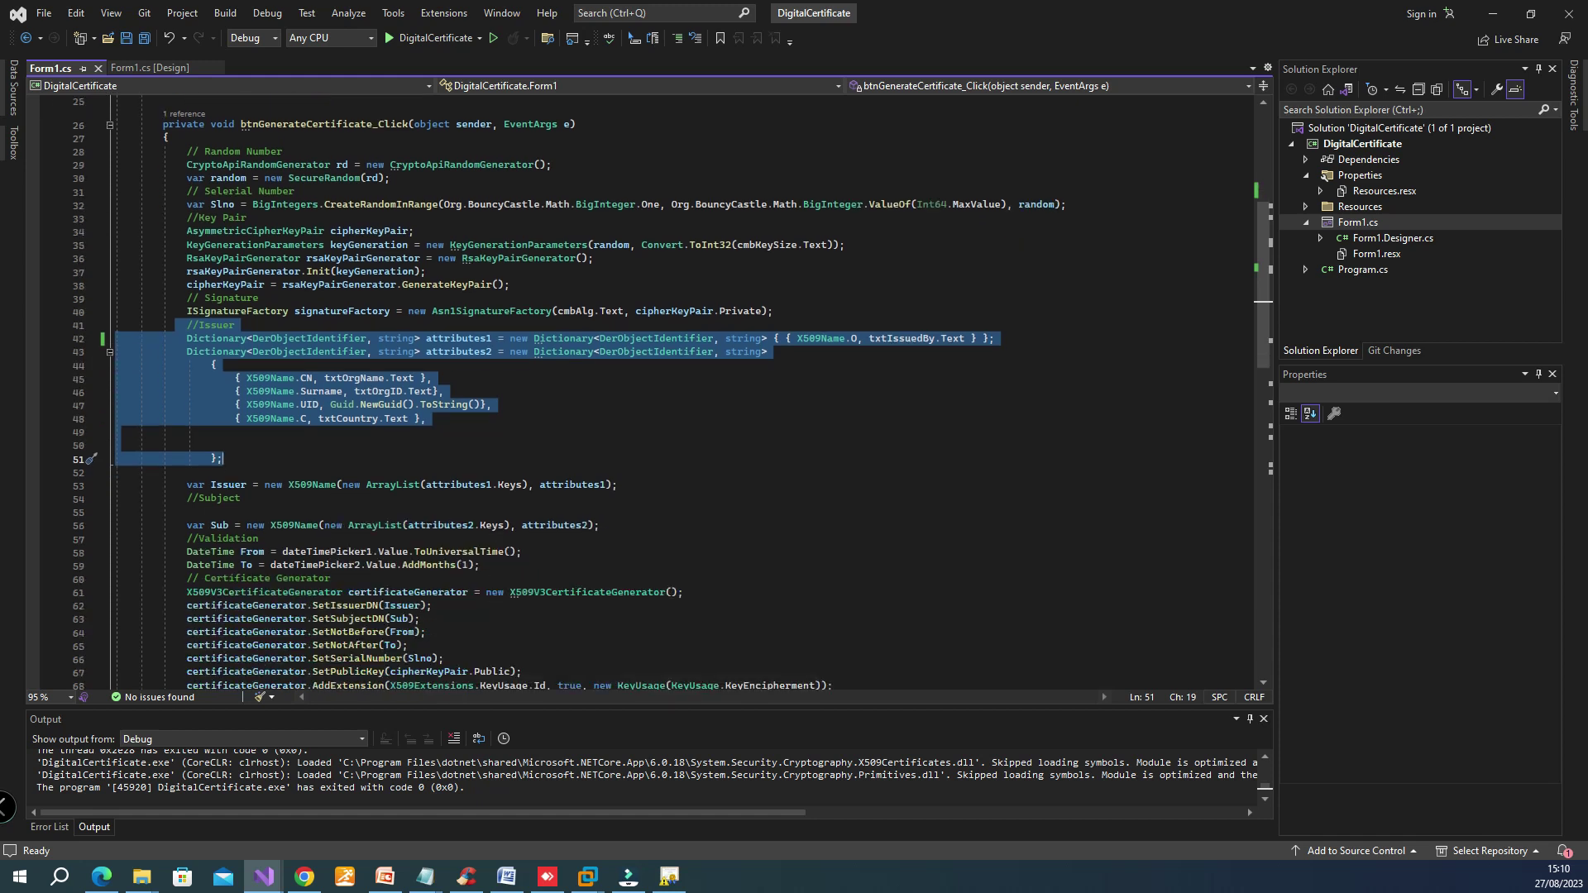
Review the Subject and validation date lines, then delete .AddMonths(1) from the DateTime To line.
click(181, 500)
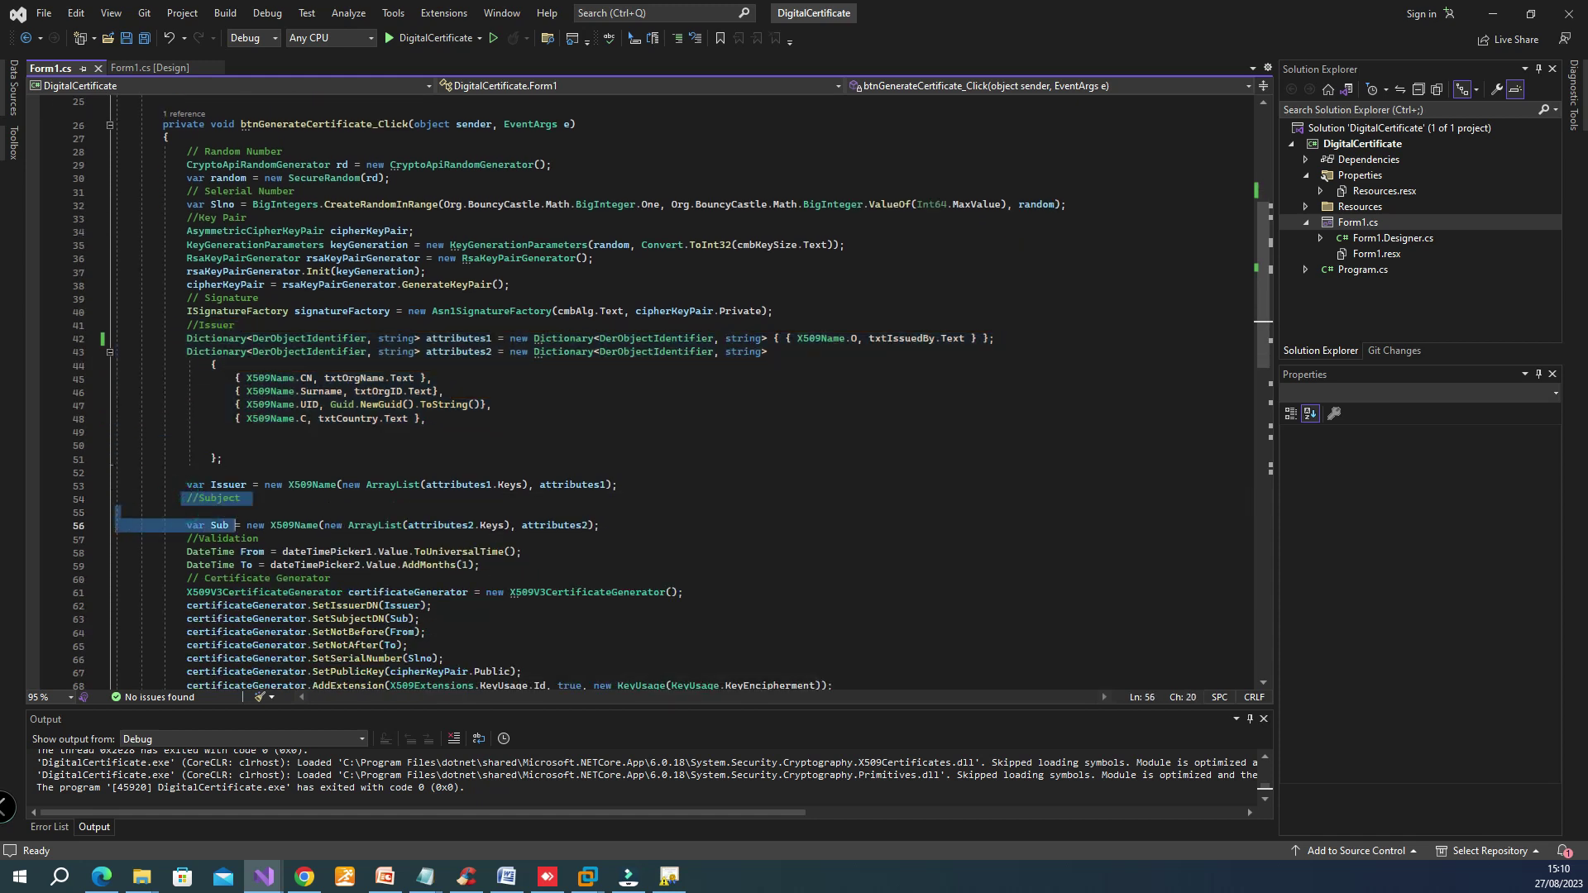
drag(237, 525, 601, 525)
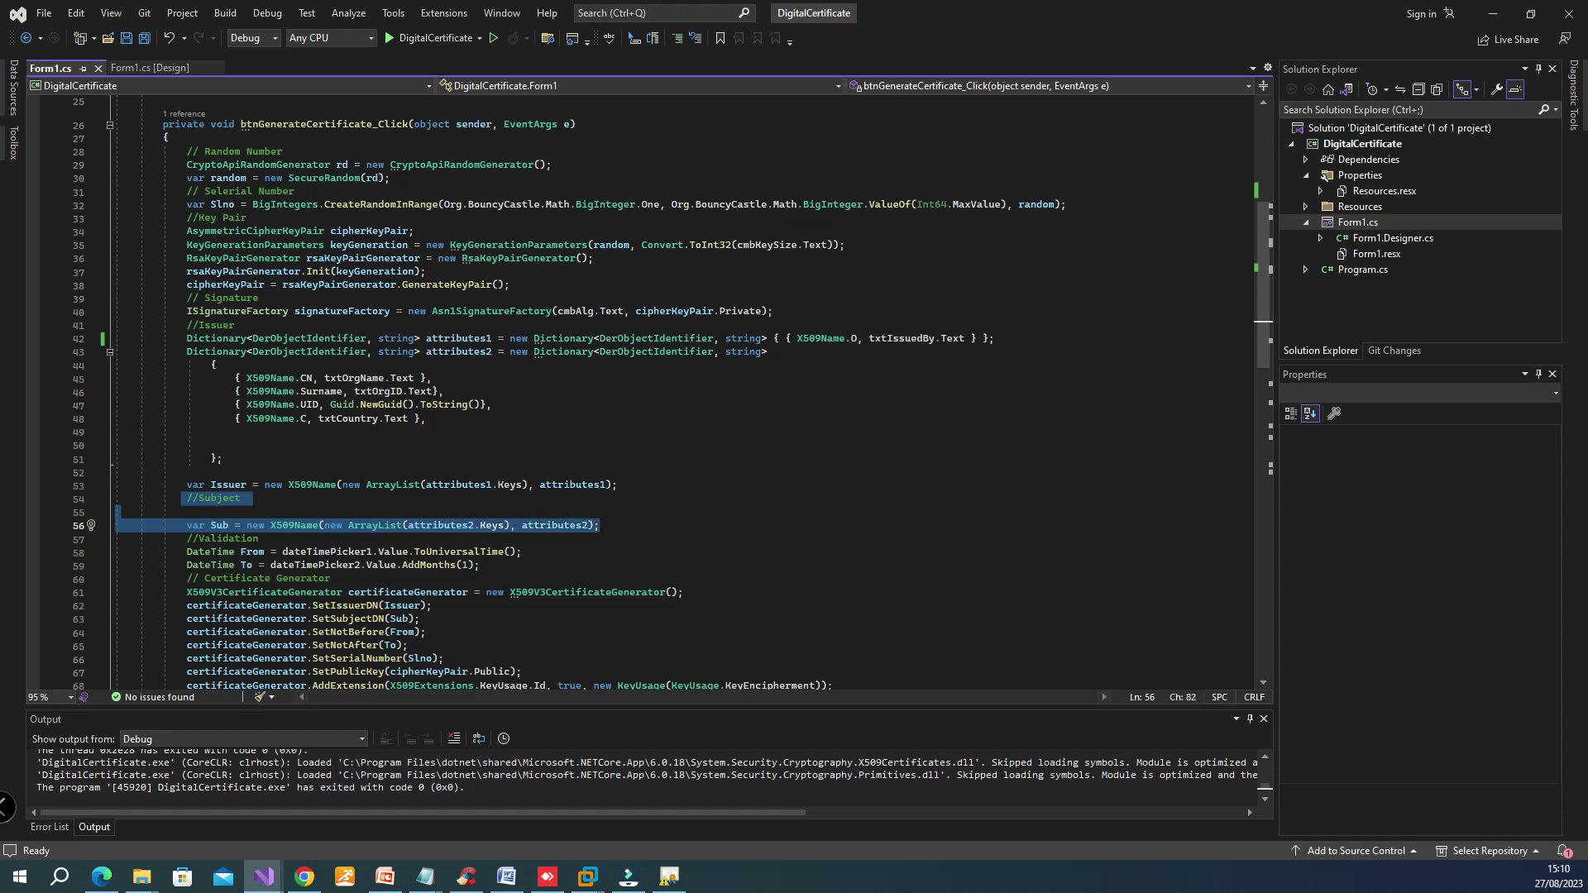
drag(186, 538, 205, 565)
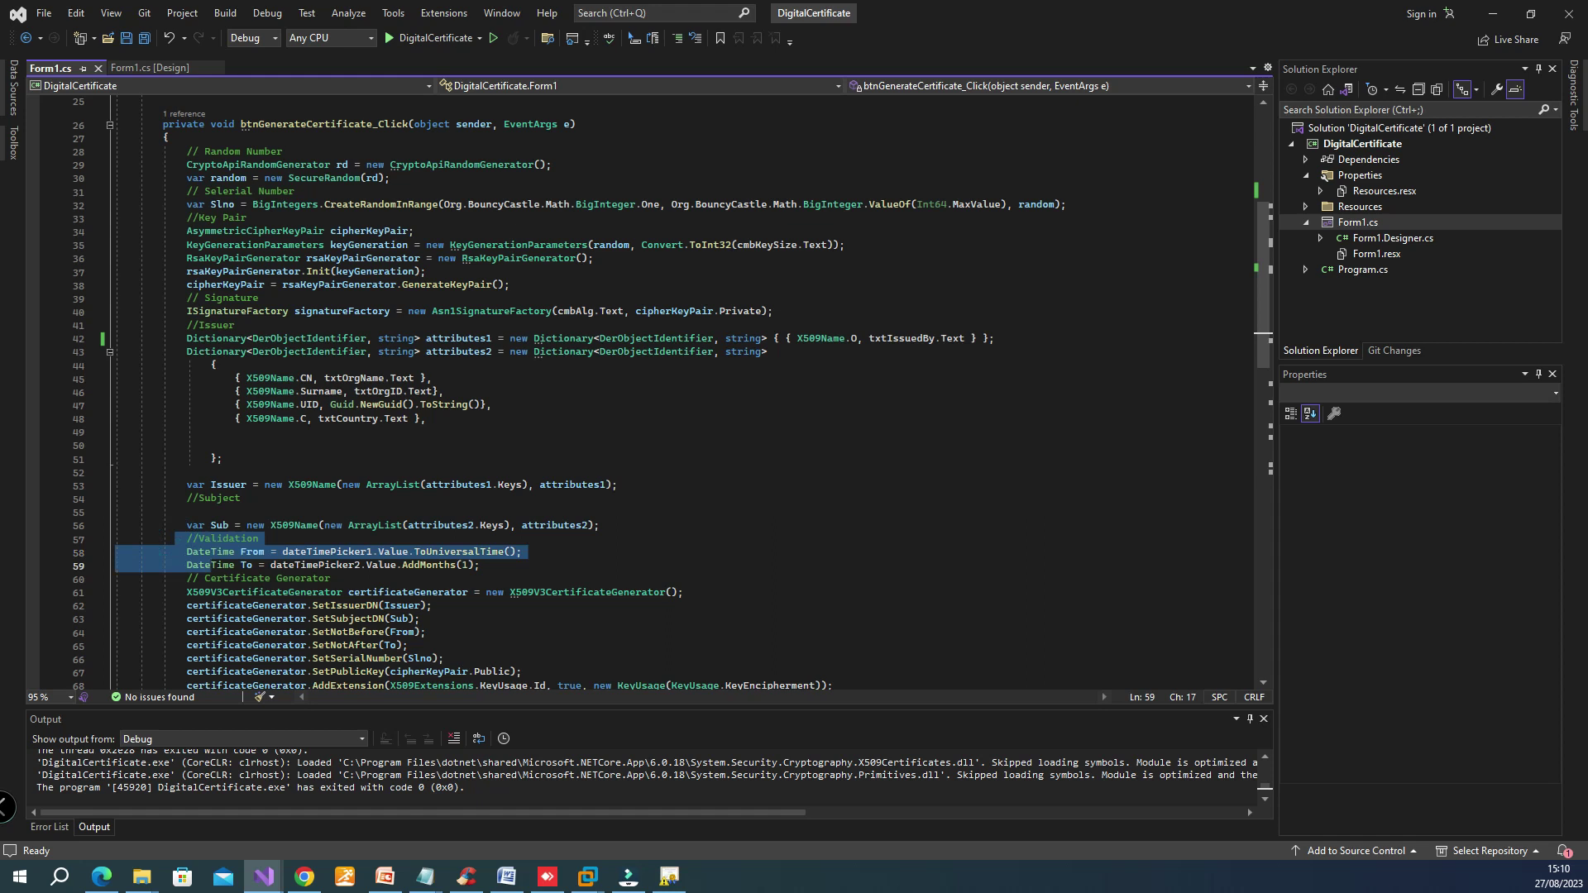
click(381, 579)
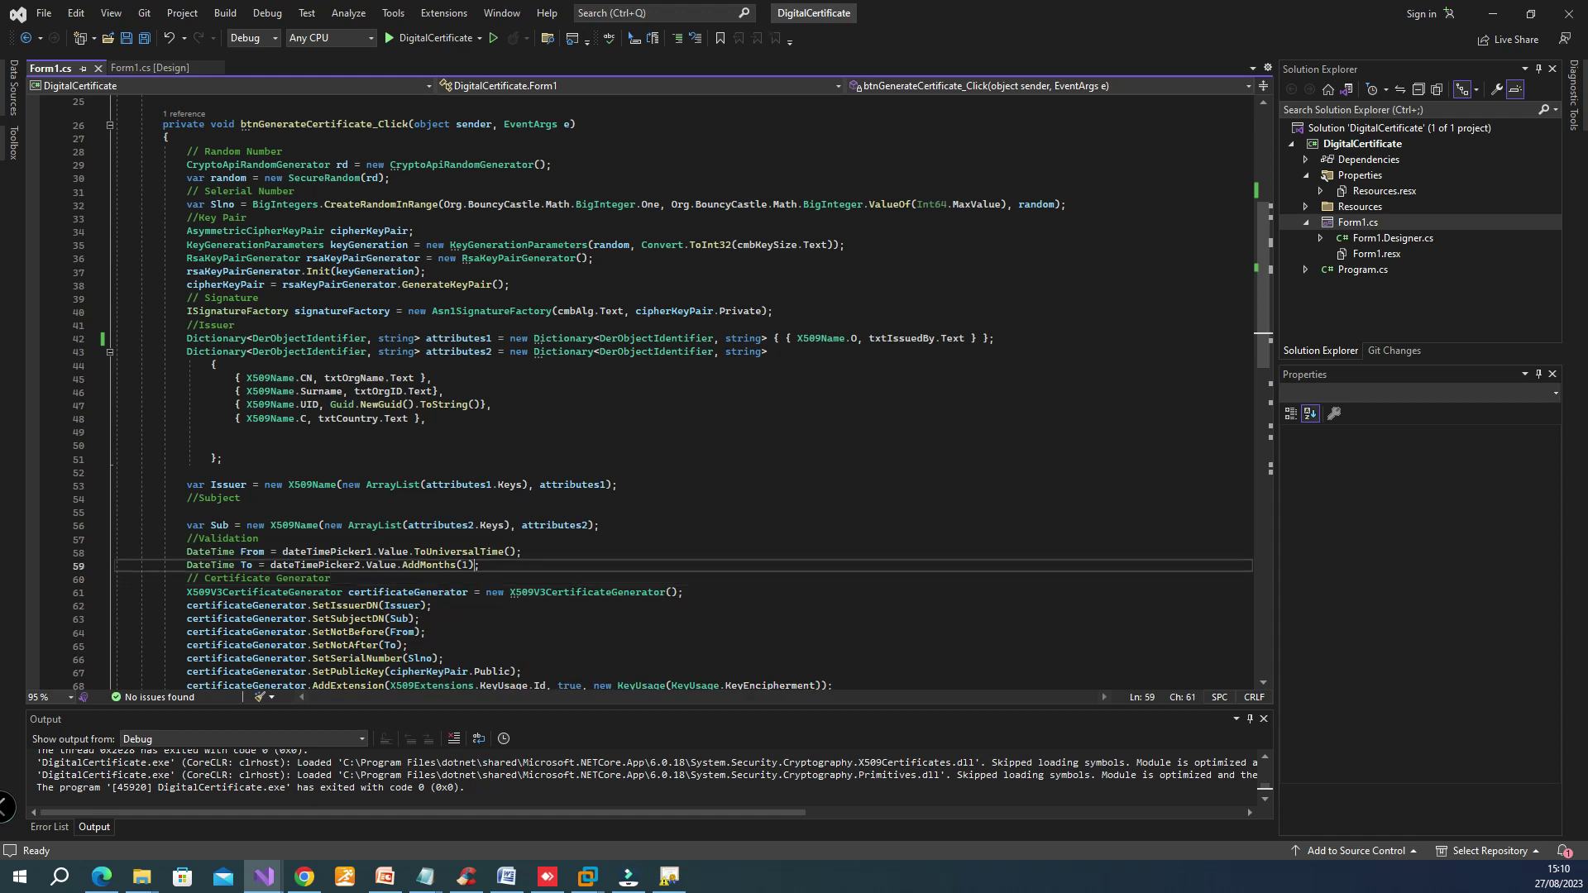
drag(478, 565, 403, 565)
key(BackSpace)
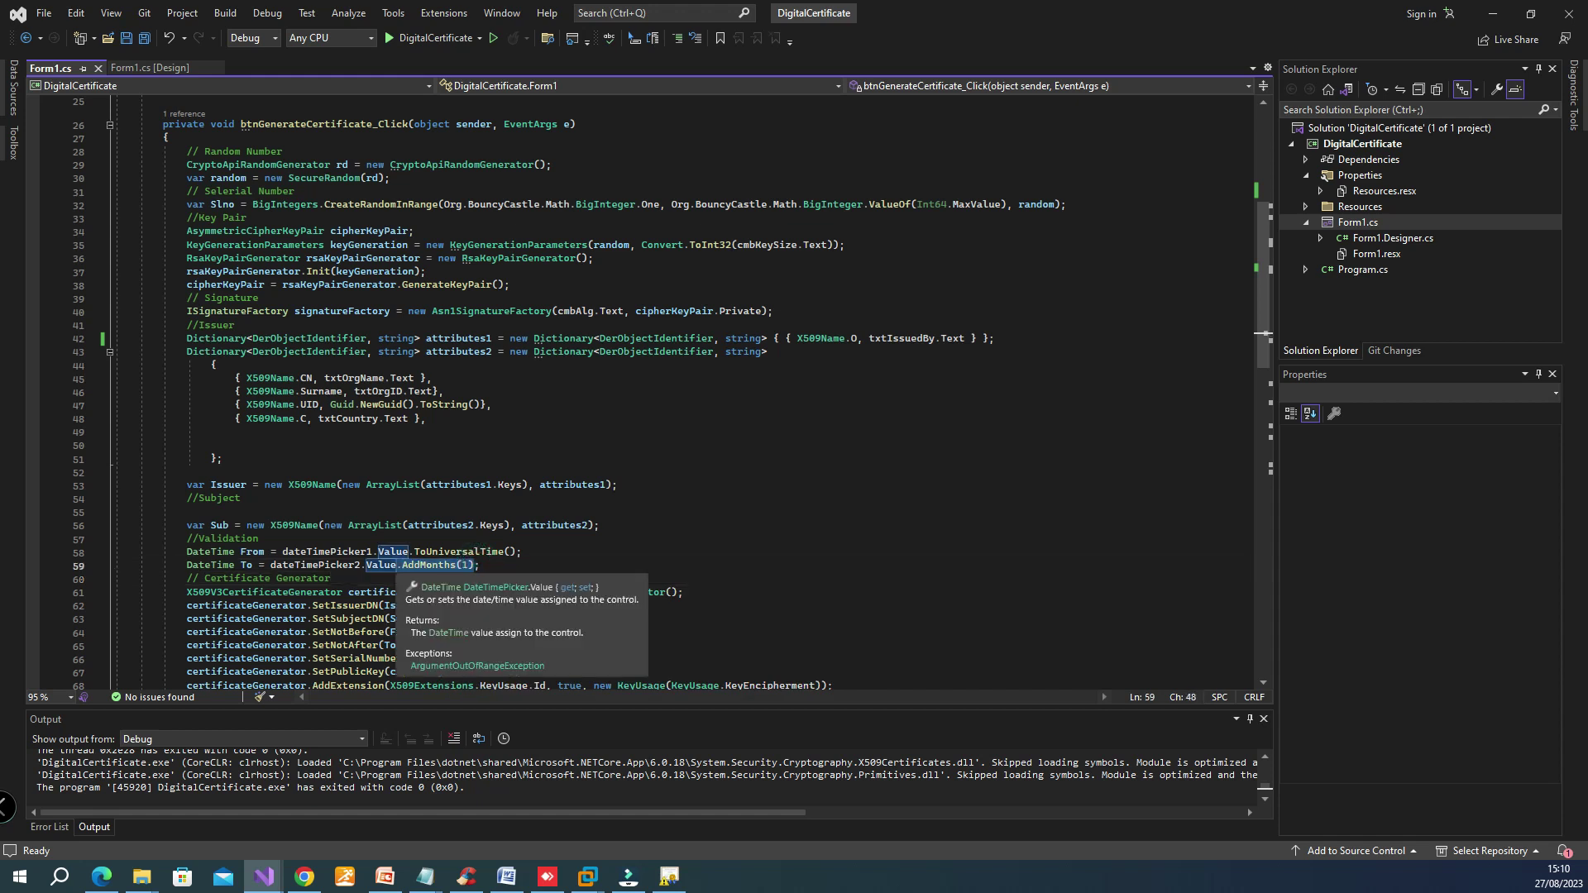
key(BackSpace)
scroll(373, 558, down, 3)
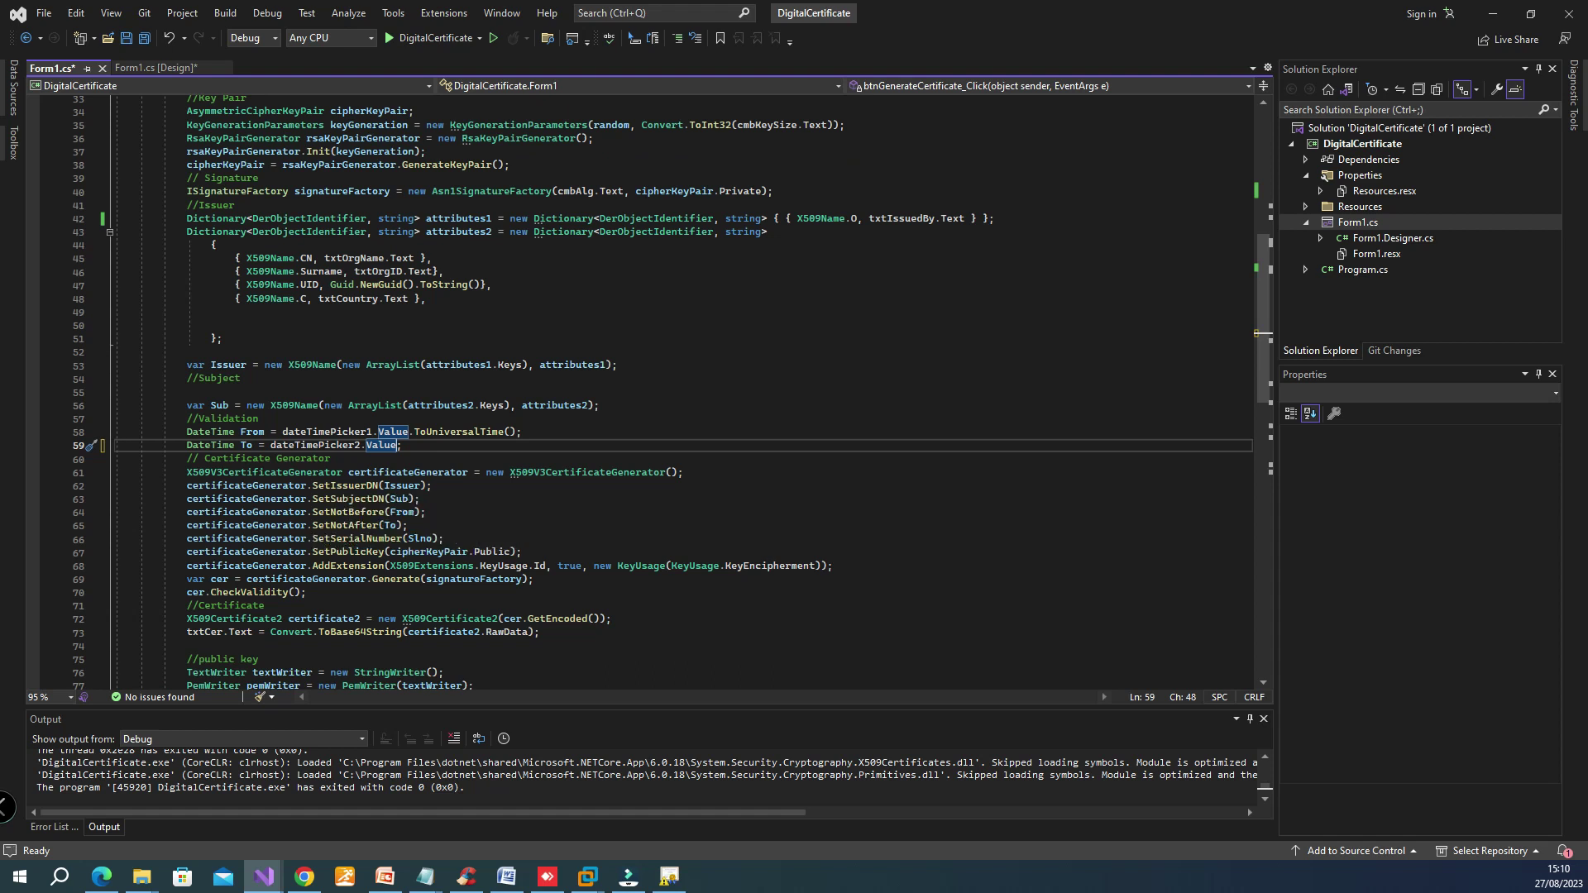
mouse_move(187, 457)
mouse_down()
mouse_move(484, 580)
mouse_move(307, 591)
mouse_up()
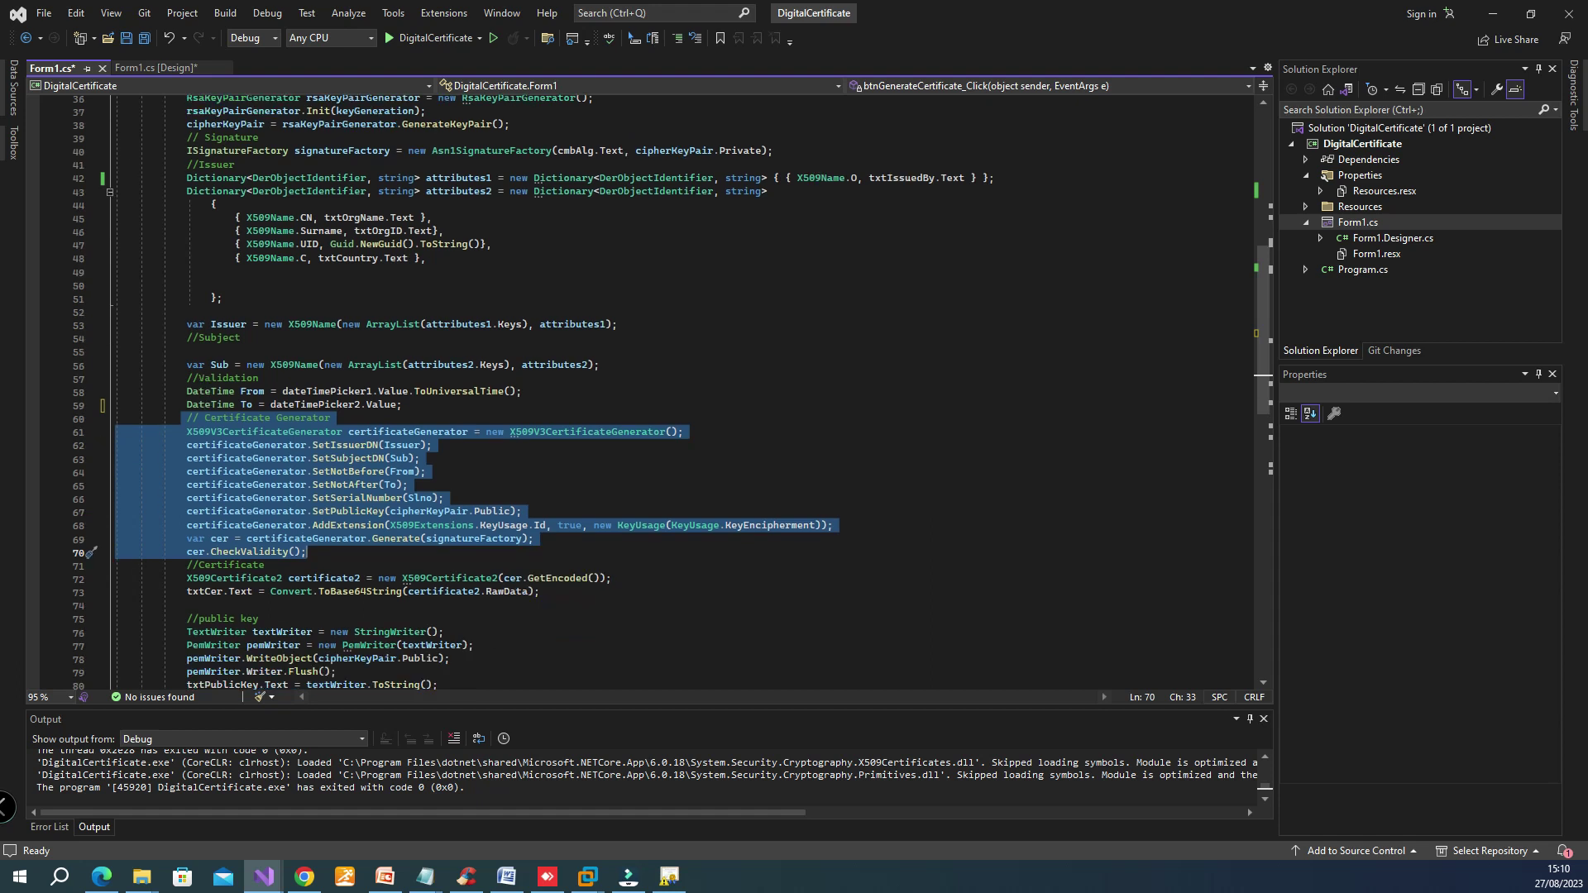
scroll(78, 592, down, 3)
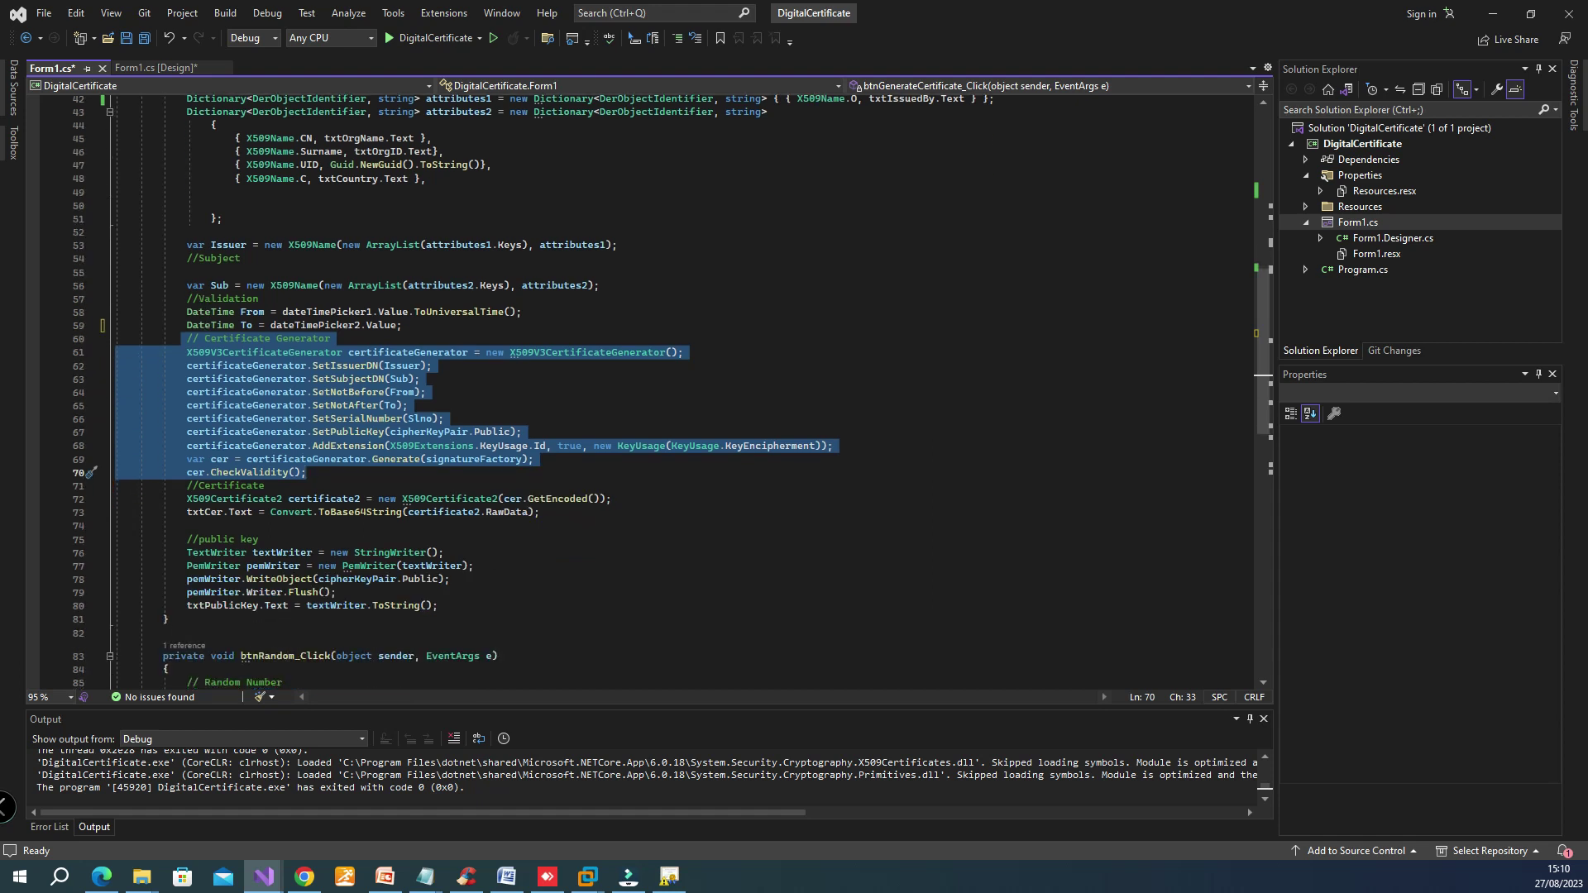
click(170, 499)
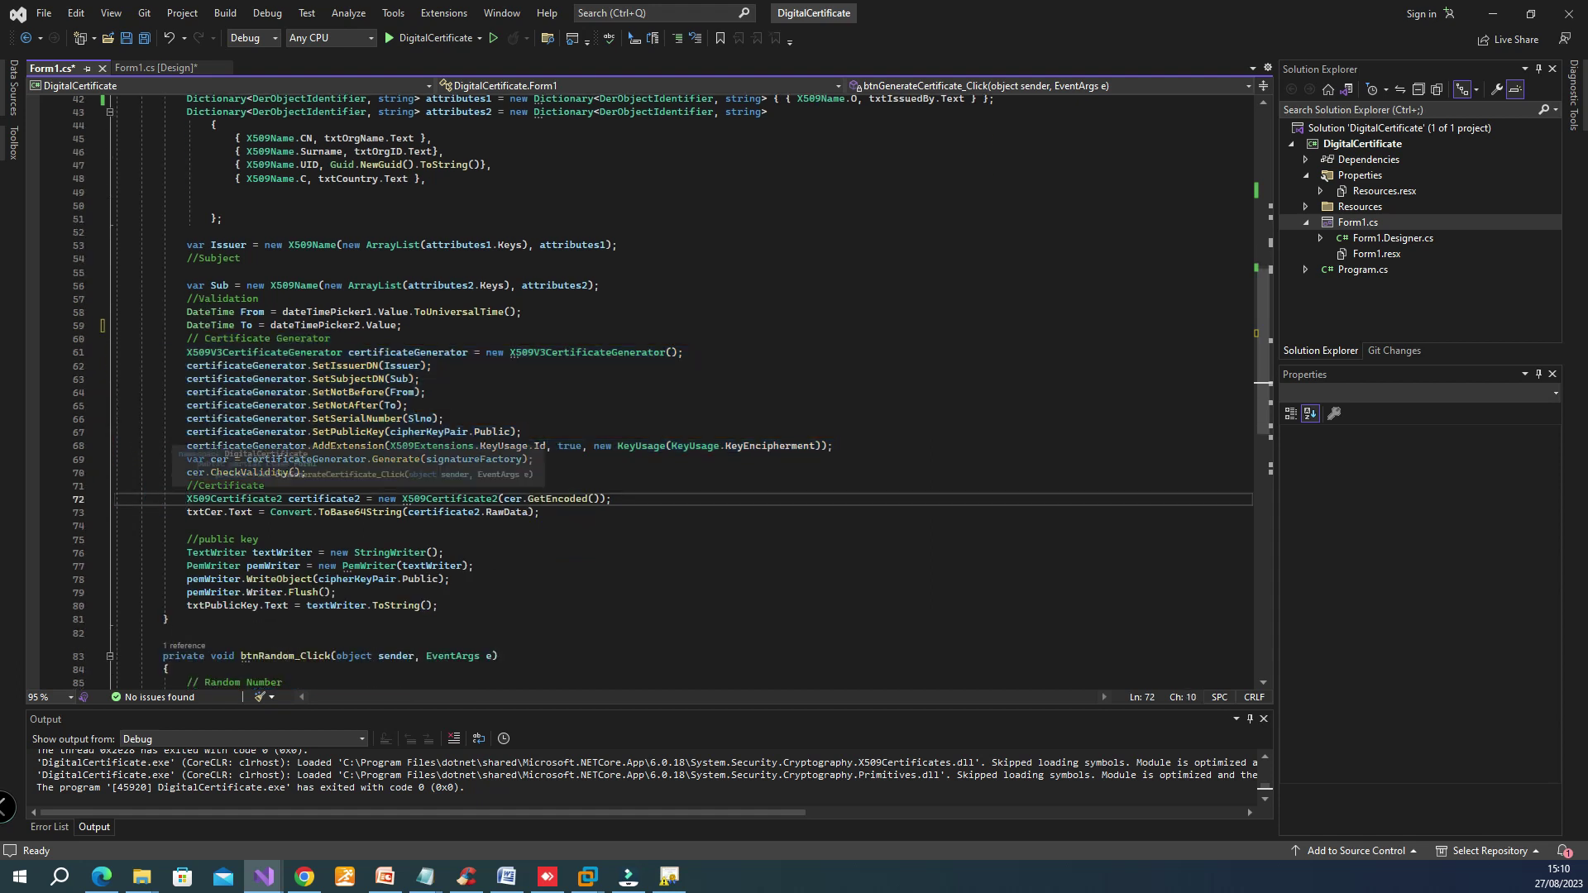
click(171, 487)
drag(170, 486, 187, 525)
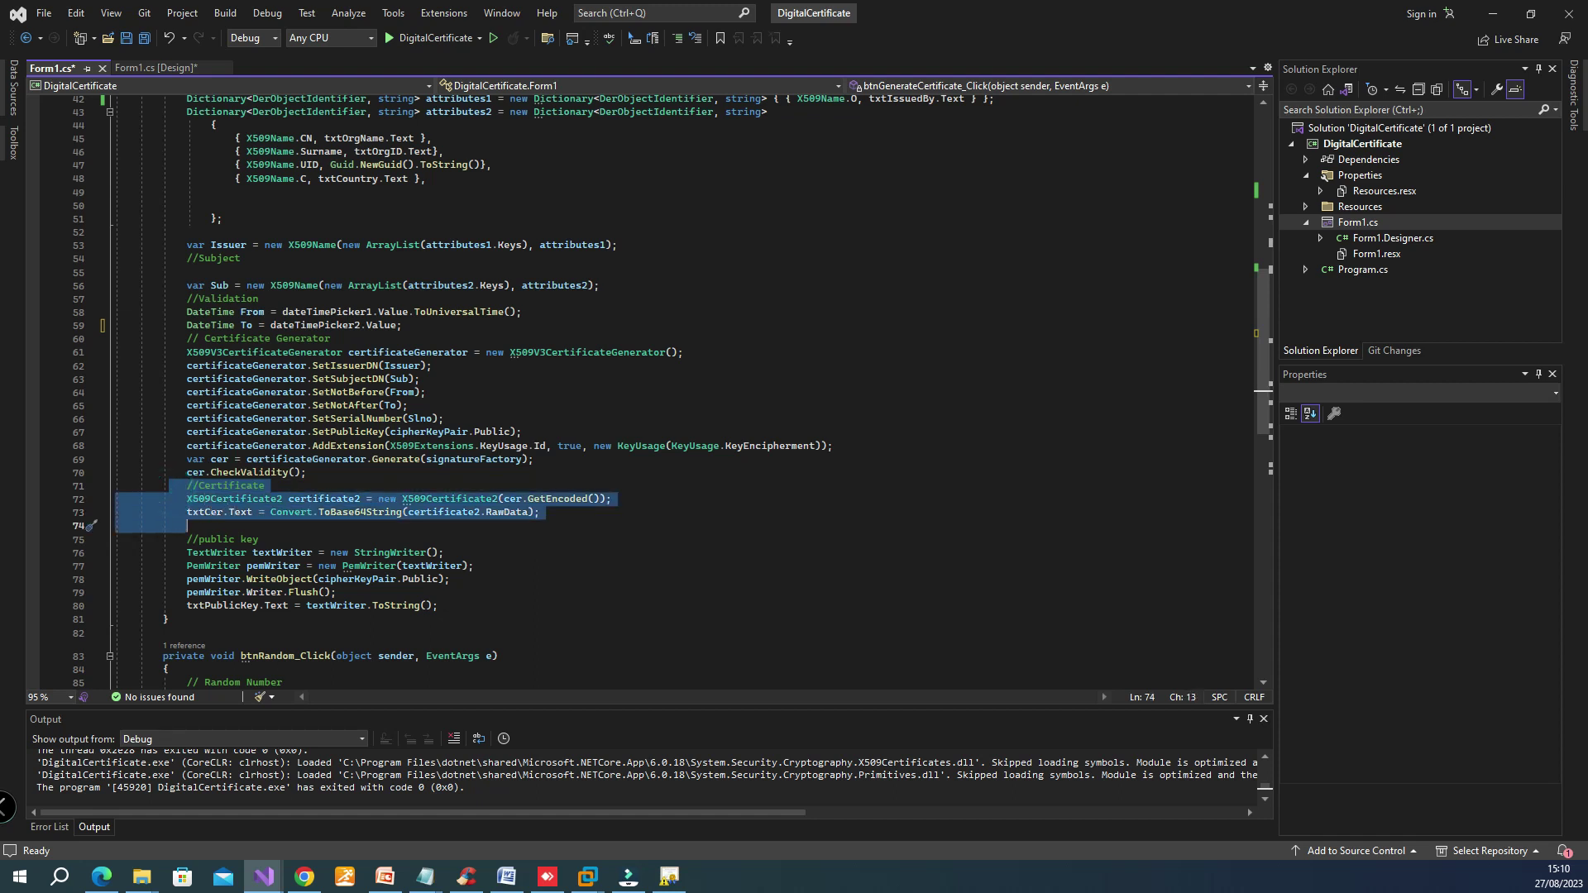
click(179, 539)
drag(181, 538, 447, 554)
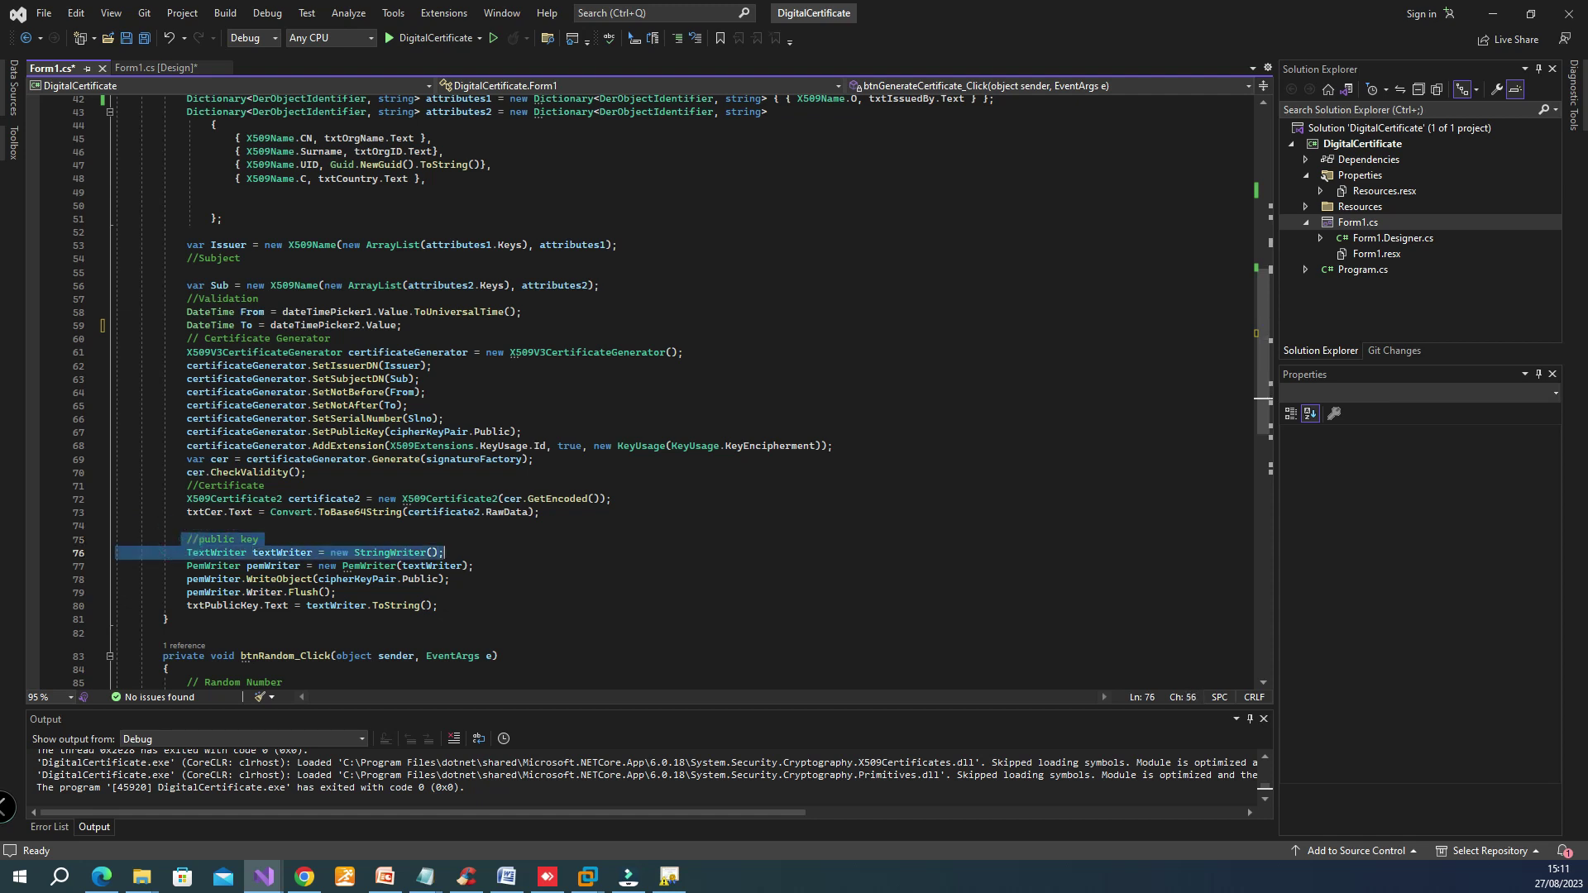
click(183, 566)
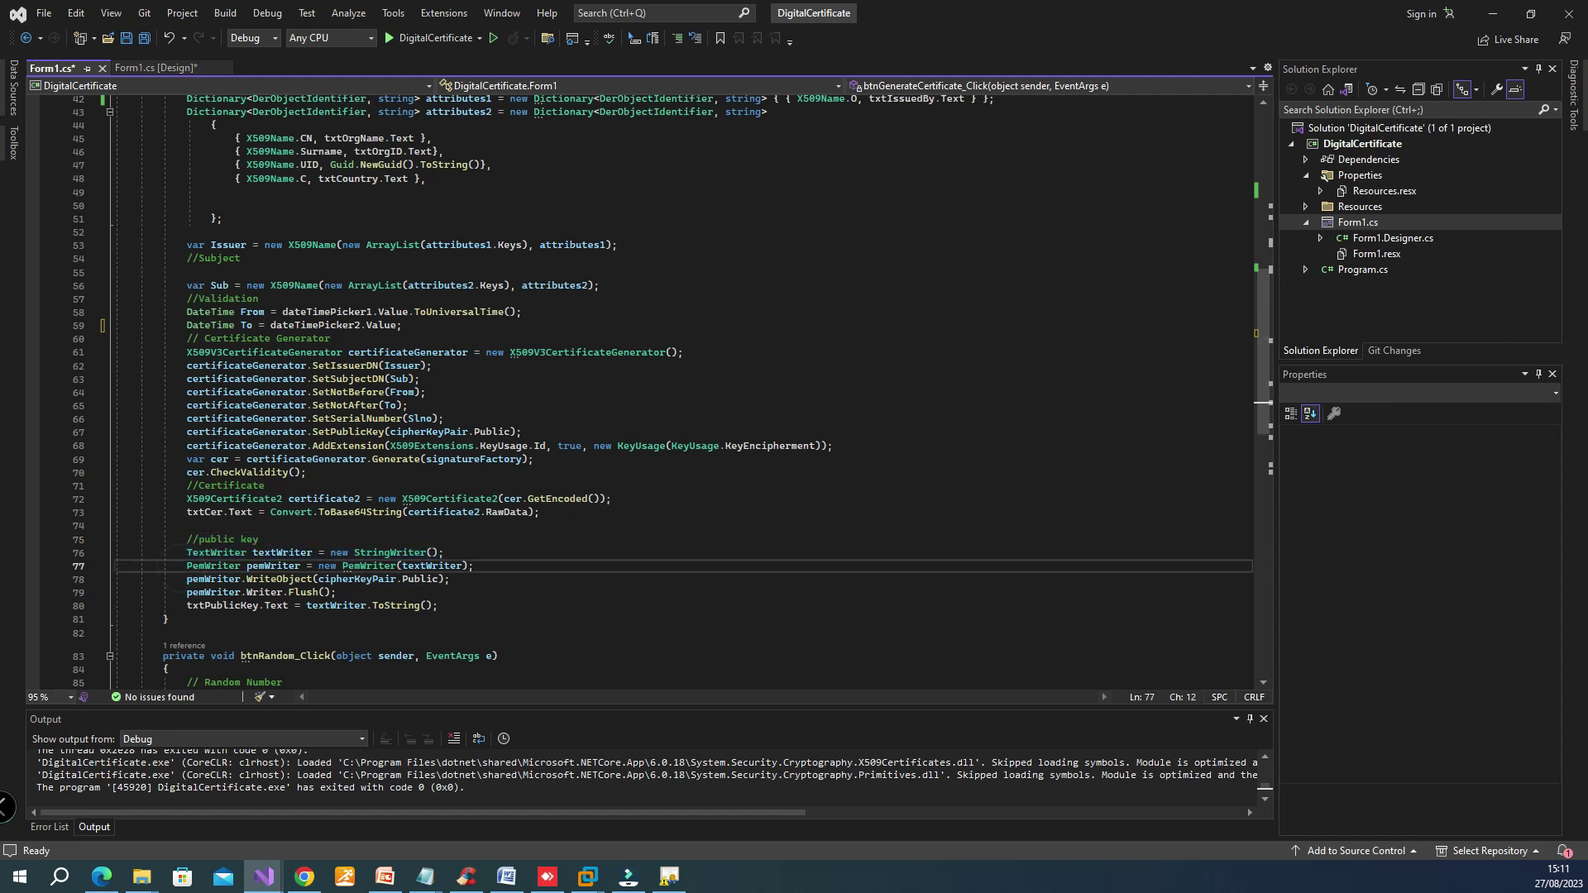
drag(187, 565, 439, 605)
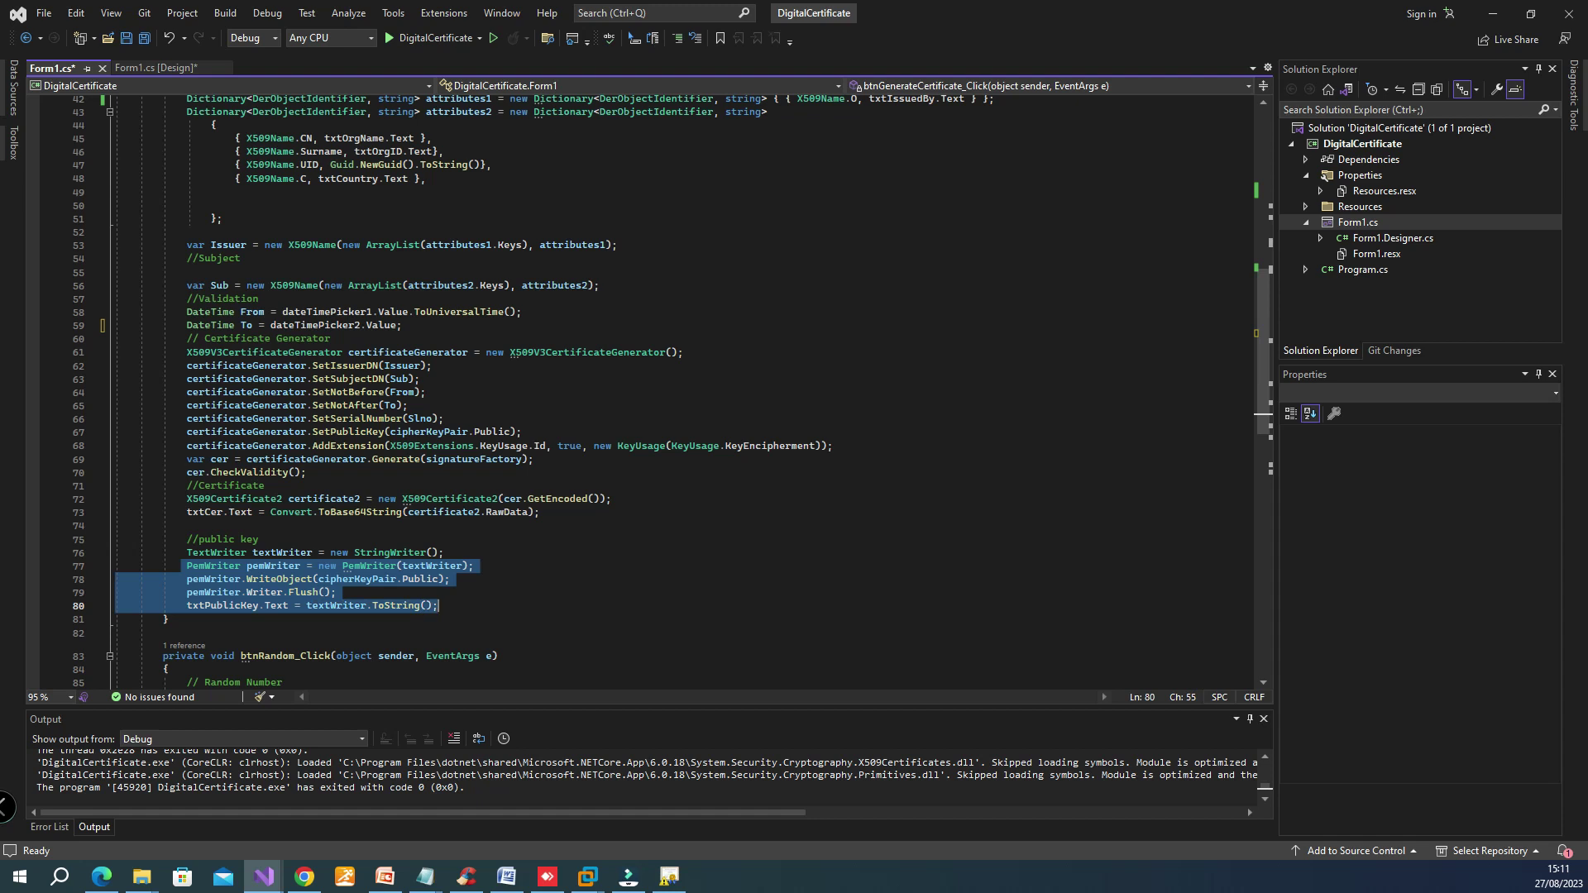
click(511, 591)
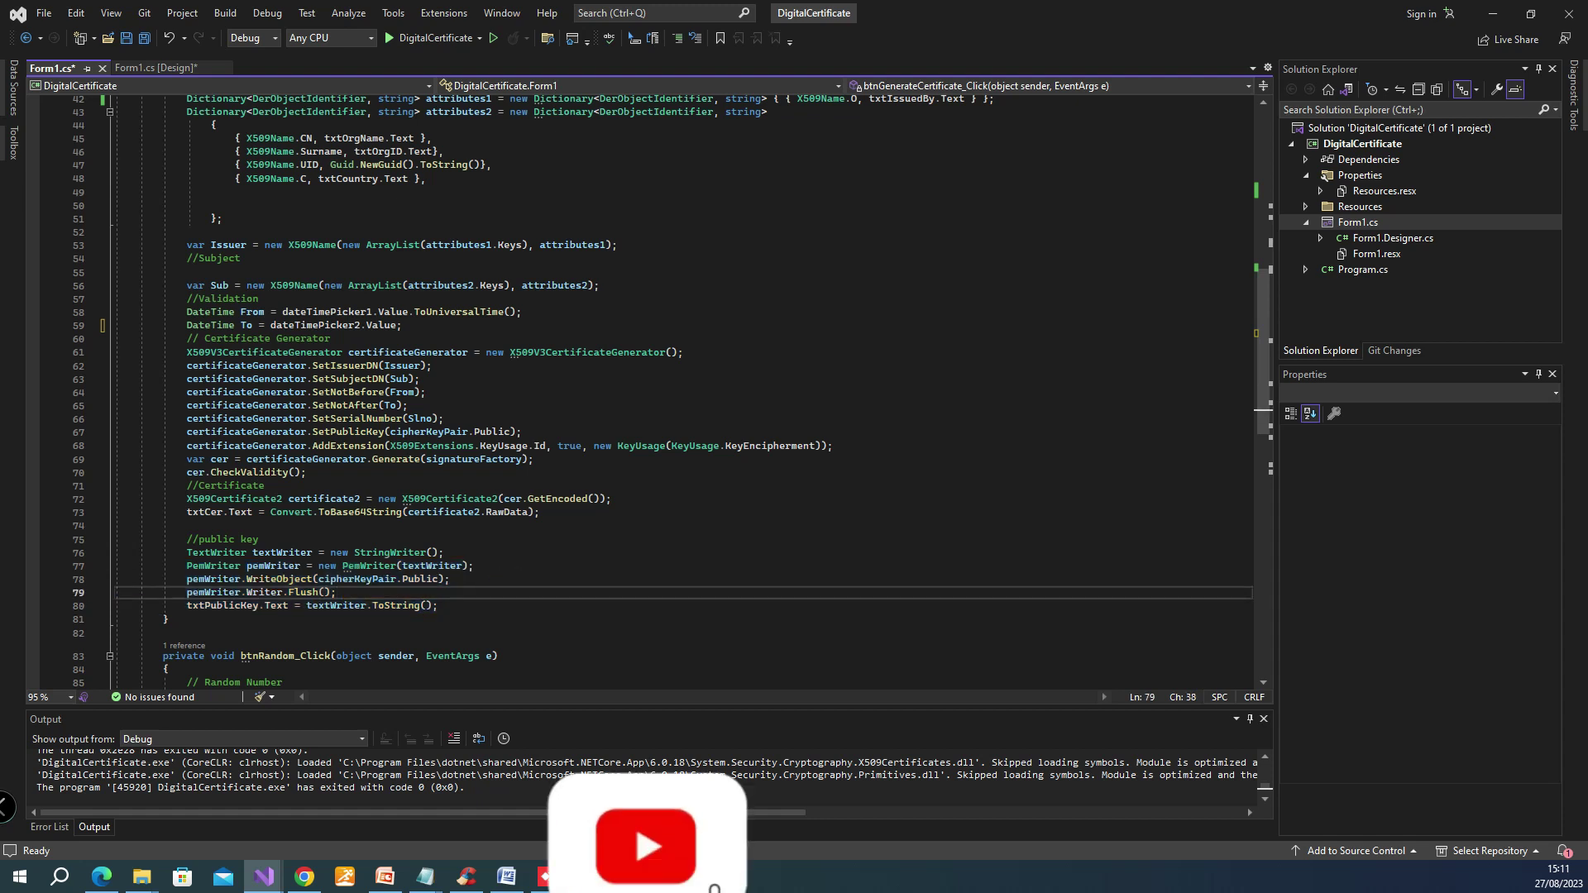
scroll(621, 434, down, 1)
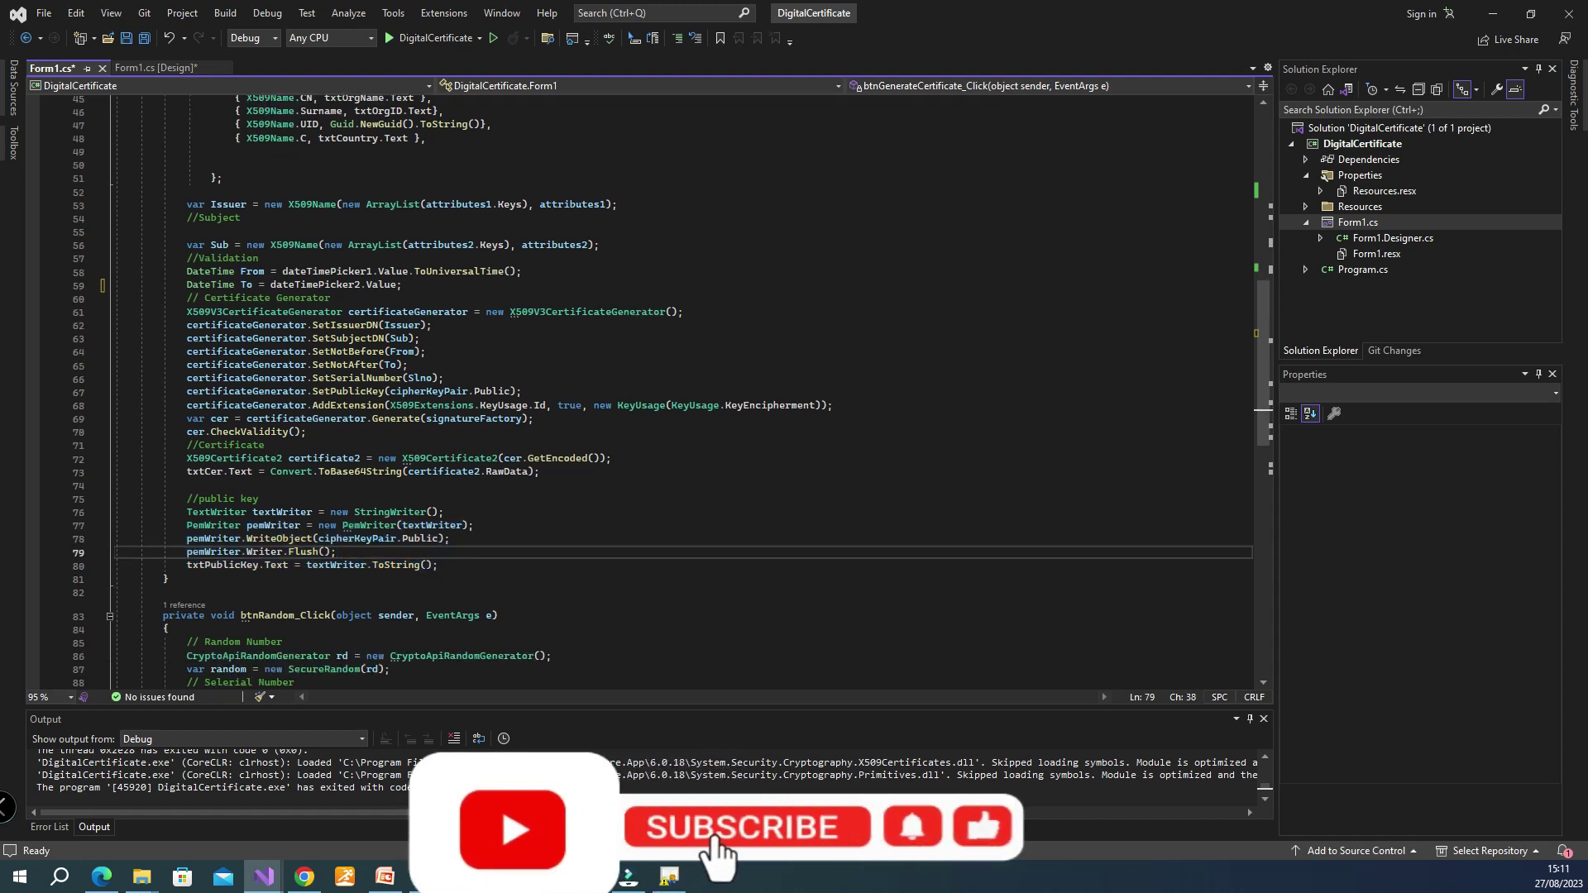
scroll(620, 434, up, 2)
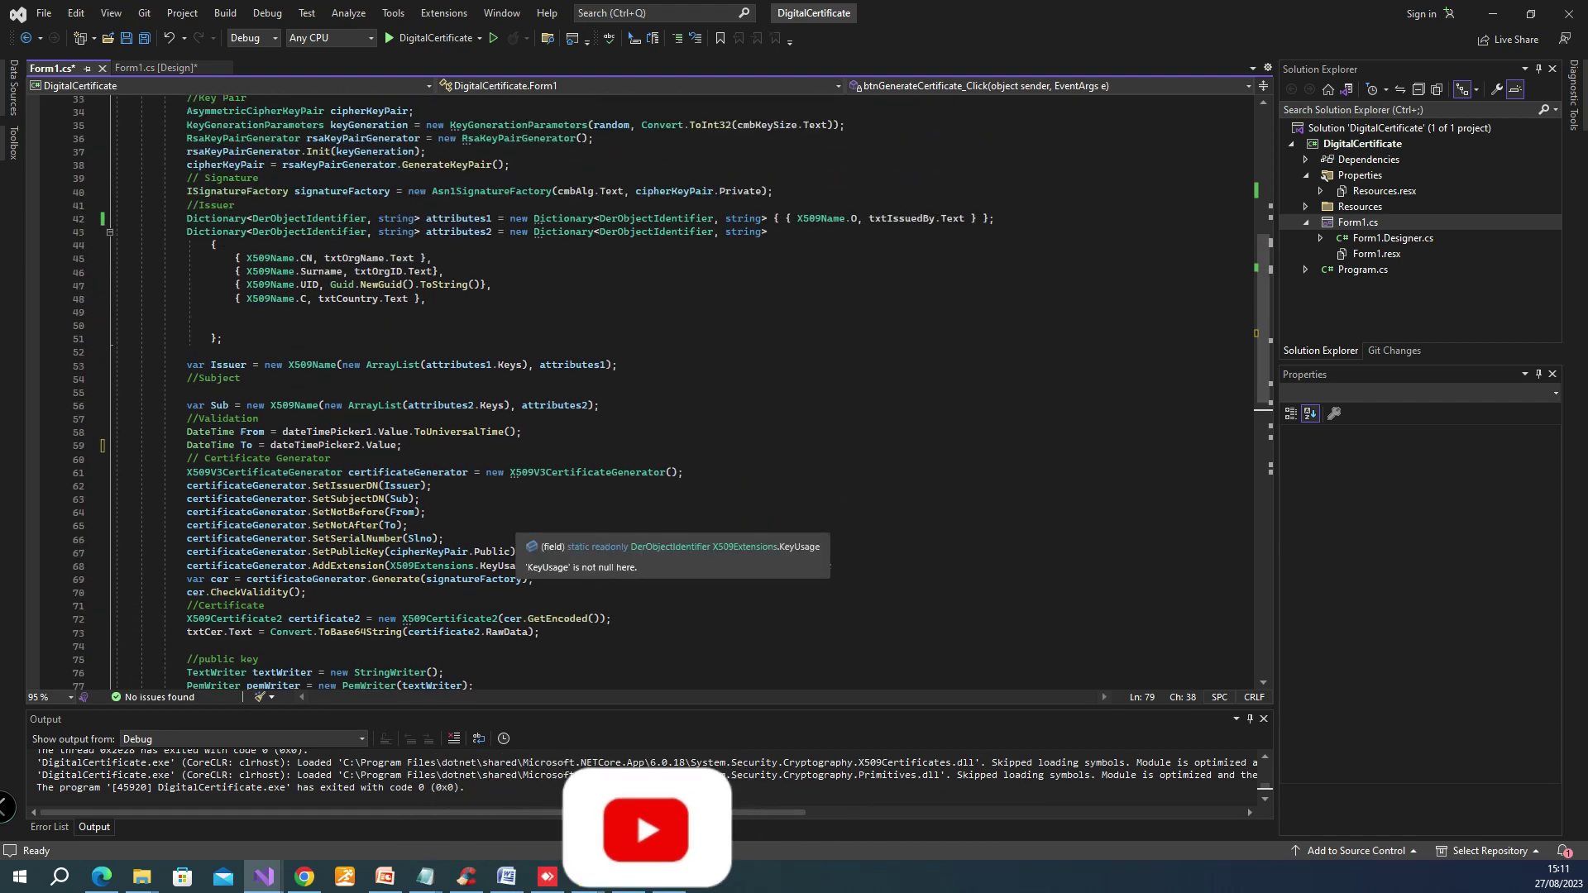
scroll(620, 434, up, 2)
scroll(620, 435, up, 2)
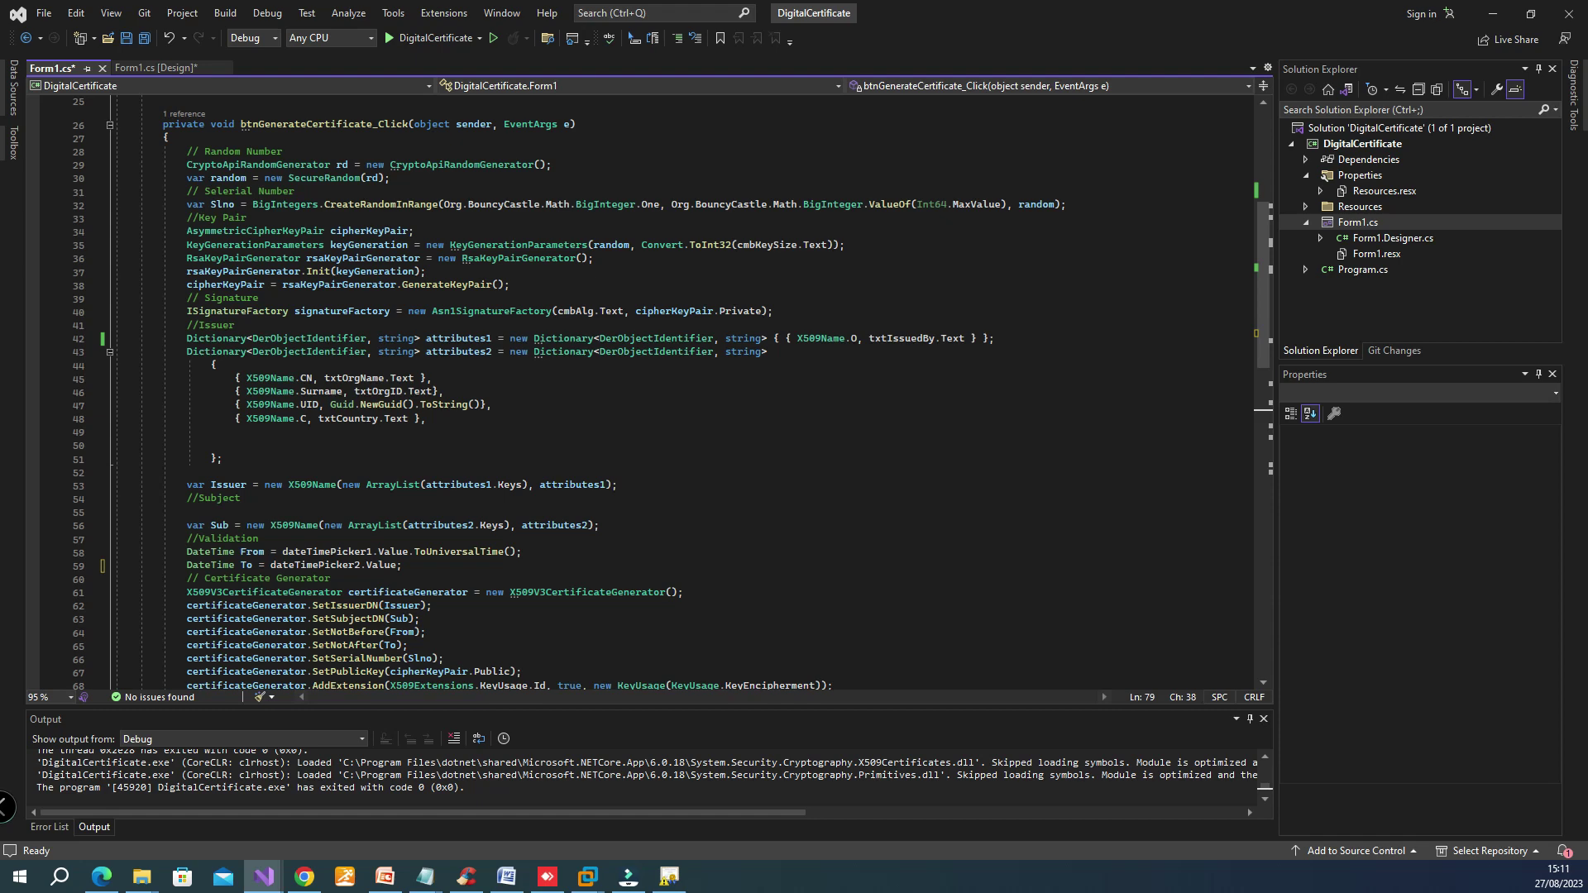
click(428, 38)
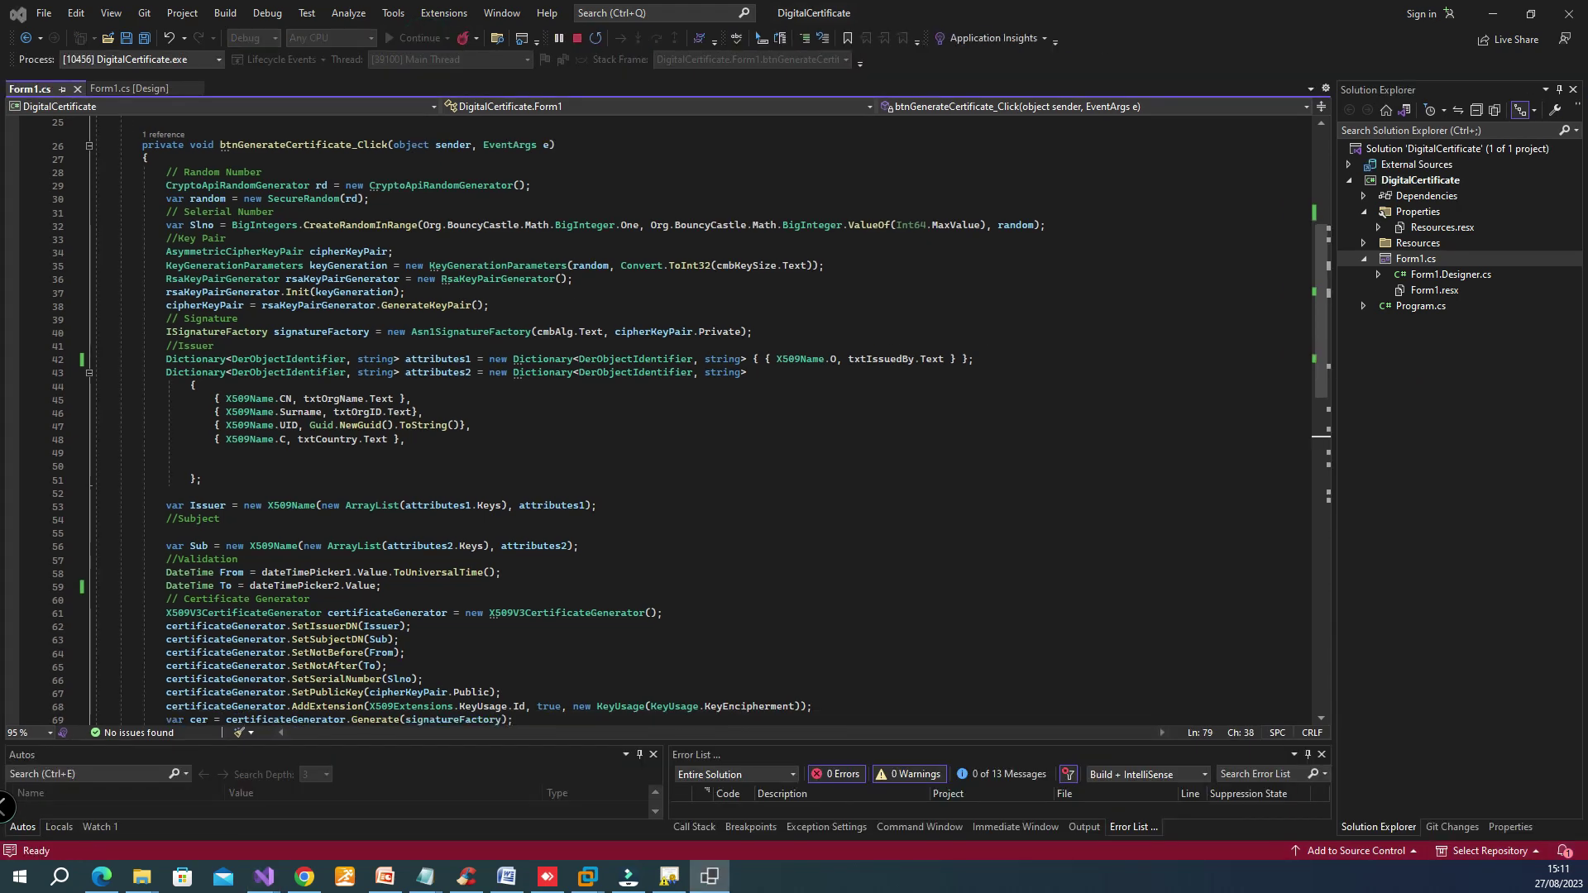
Move the running Digital Certificate form higher on screen.
drag(742, 328, 733, 209)
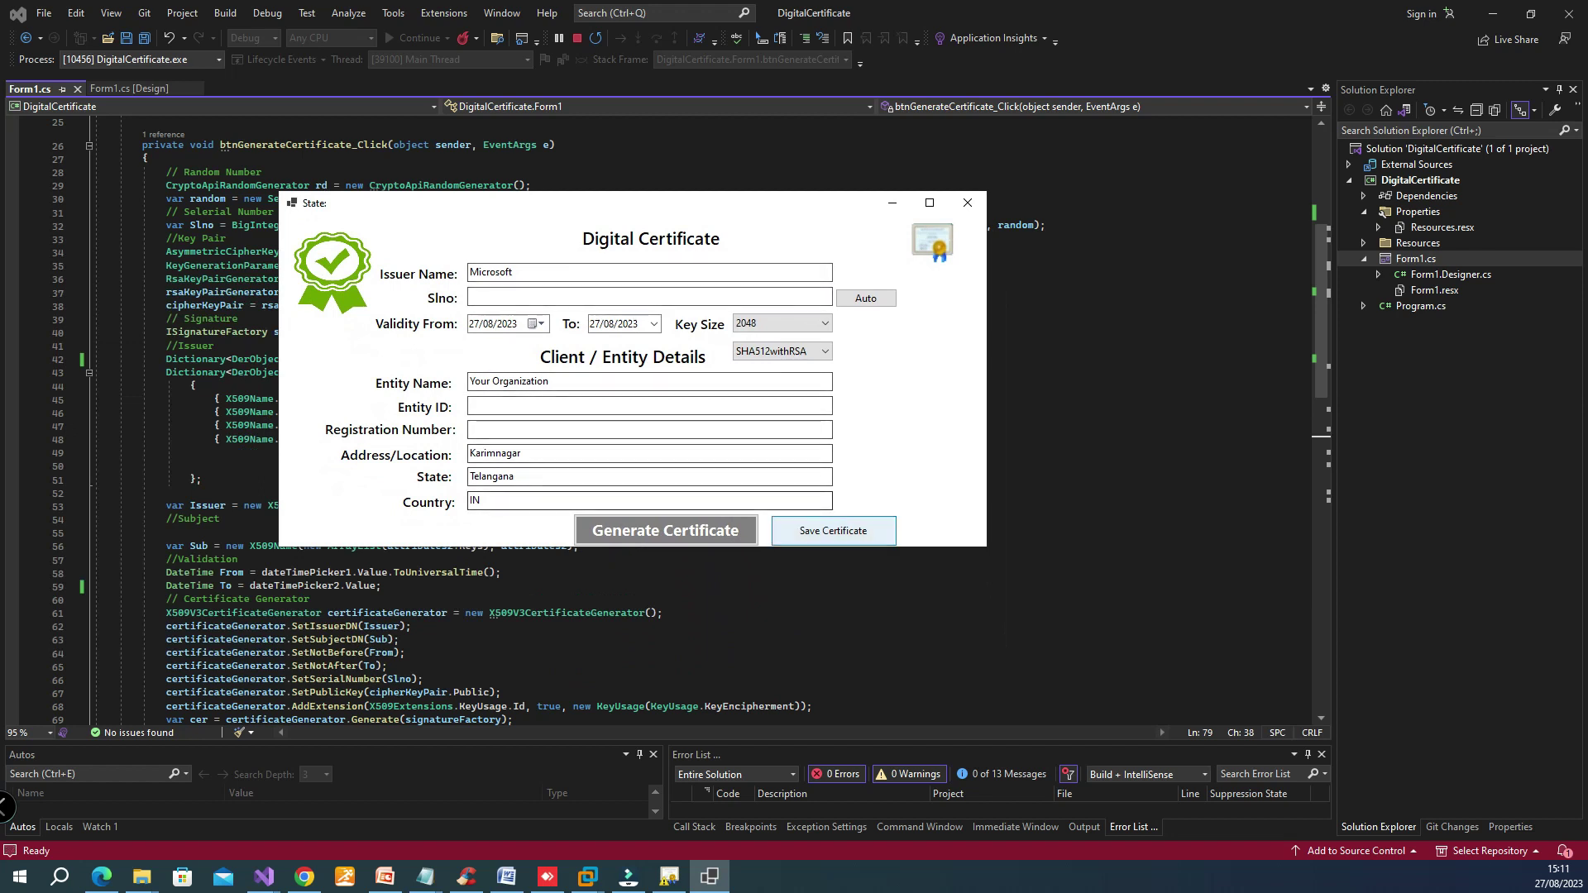